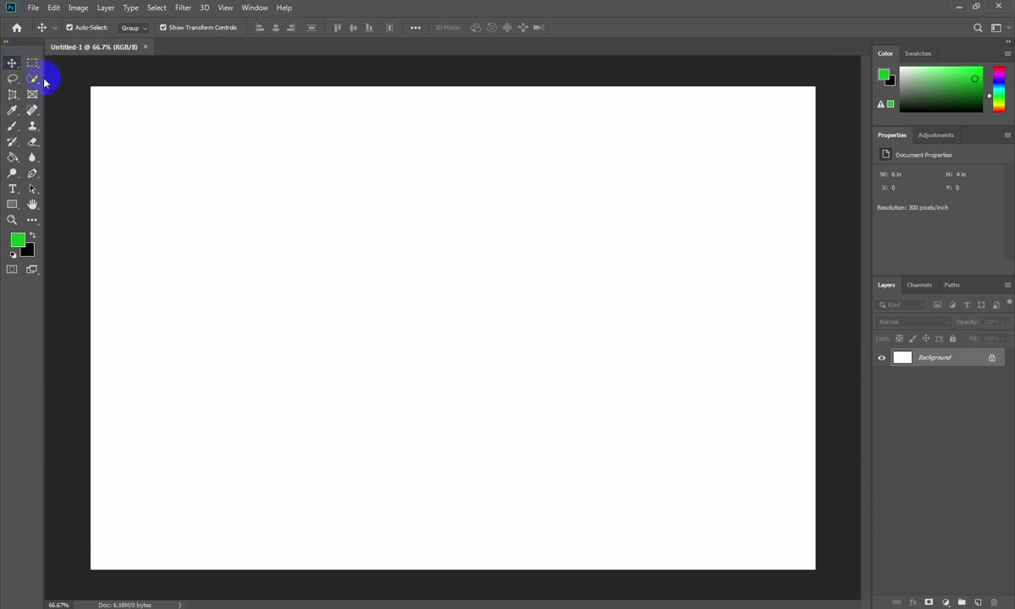
# Create the blank white 6 × 4 inch, 300 ppi document Untitled-1
pyautogui.click(119, 91)
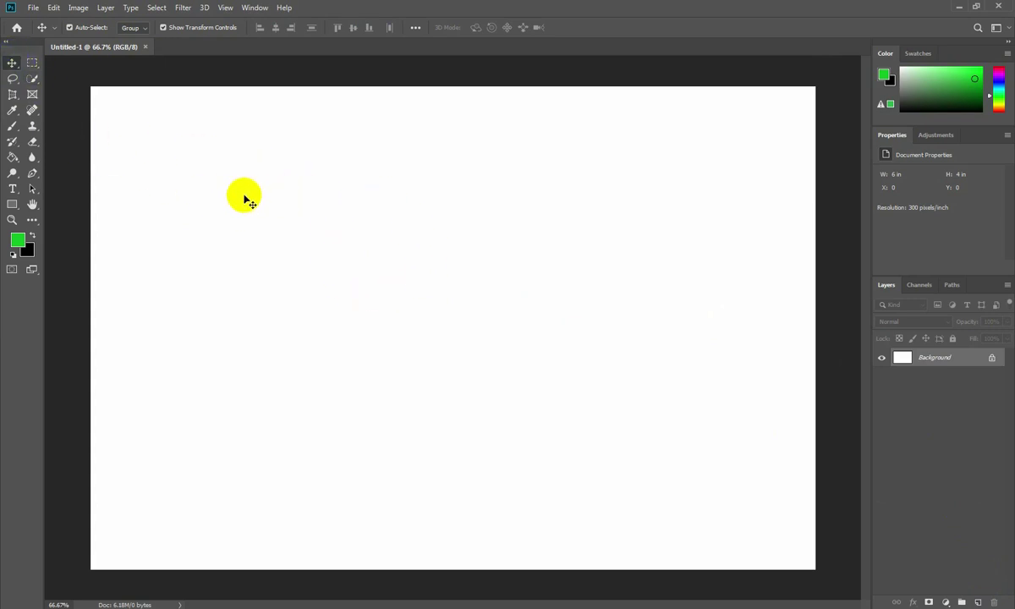
# Set the Move tool's Auto-Select option to Layer
pyautogui.click(131, 28)
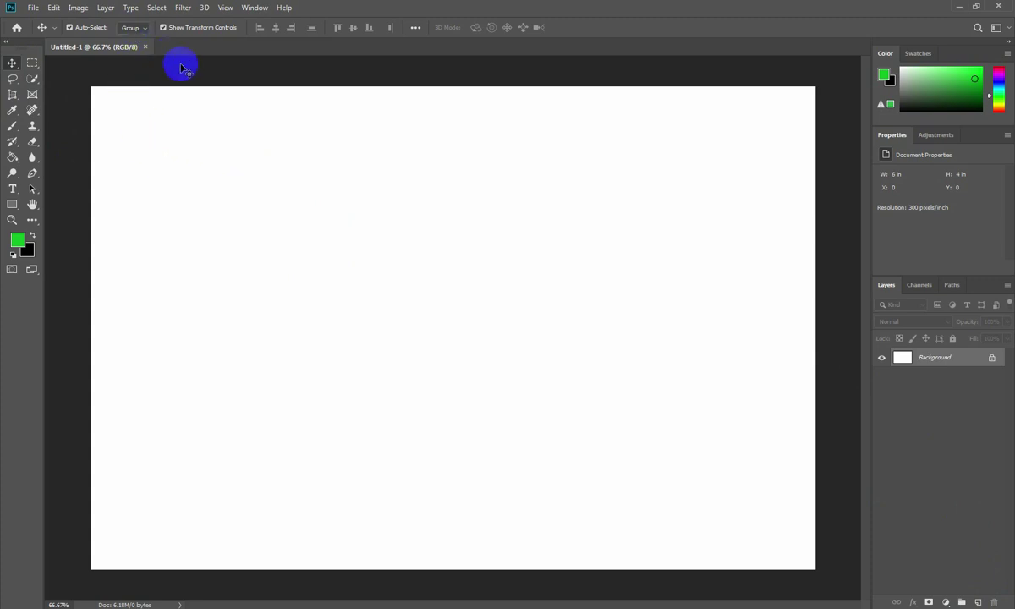
pyautogui.click(144, 29)
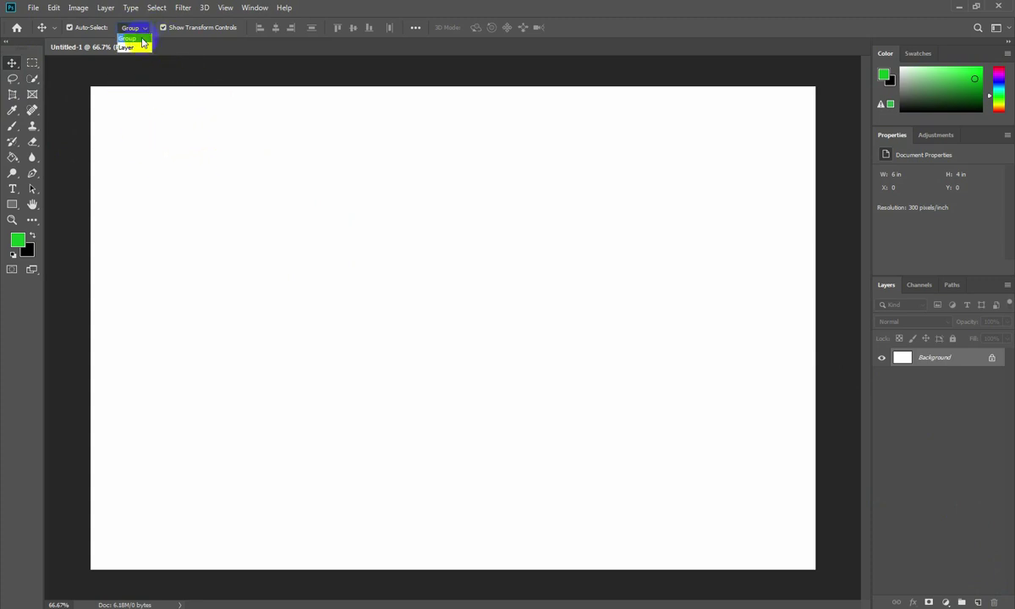
pyautogui.click(135, 45)
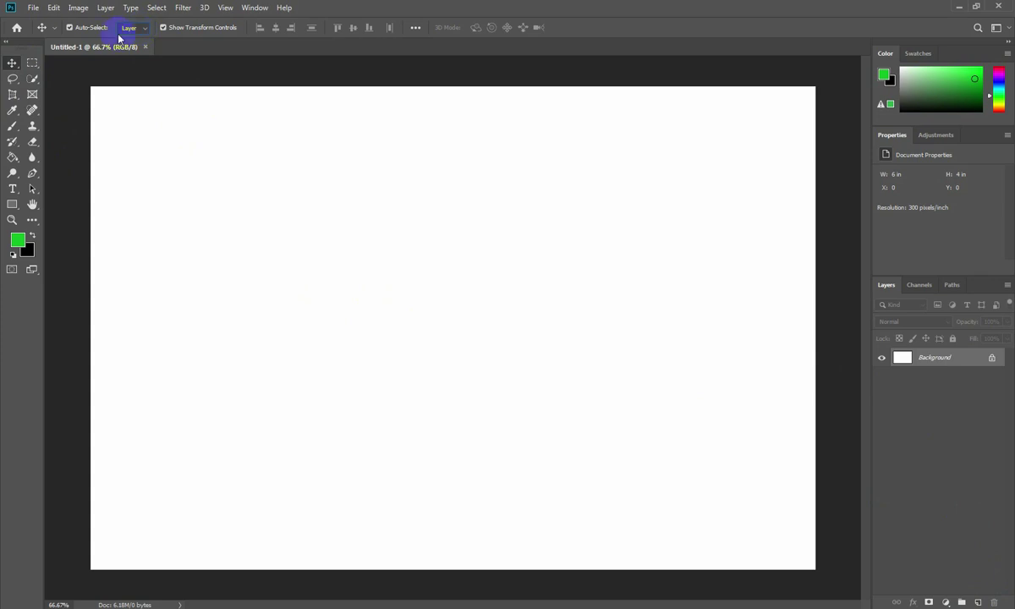
# Draw the first two rectangles, filled green and yellow
pyautogui.click(12, 202)
pyautogui.moveTo(155, 150); pyautogui.dragTo(341, 271)
pyautogui.click(18, 240)
pyautogui.press('Return')
pyautogui.moveTo(369, 145); pyautogui.dragTo(595, 308)
pyautogui.click(886, 211)
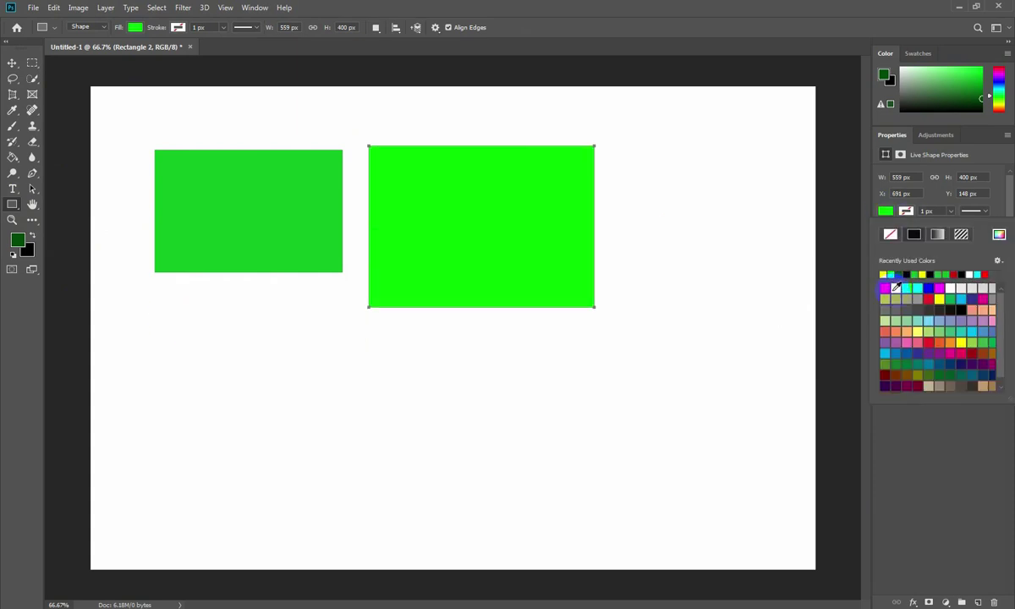
pyautogui.click(884, 275)
# Draw the third and fourth rectangles, filled red and cyan
pyautogui.moveTo(299, 341); pyautogui.dragTo(509, 479)
pyautogui.click(886, 211)
pyautogui.click(985, 274)
pyautogui.moveTo(549, 307); pyautogui.dragTo(700, 440)
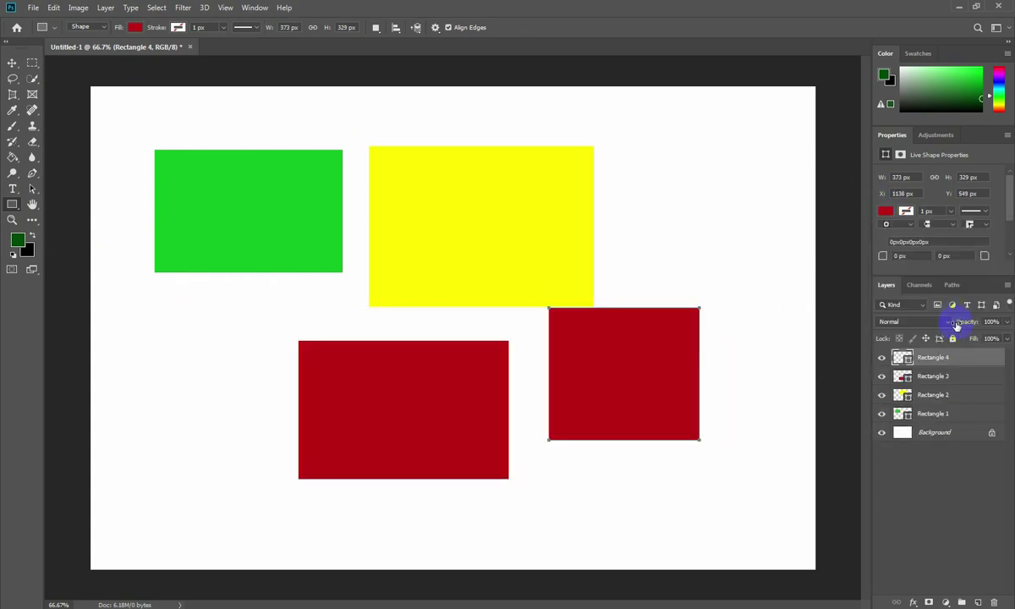
pyautogui.click(886, 211)
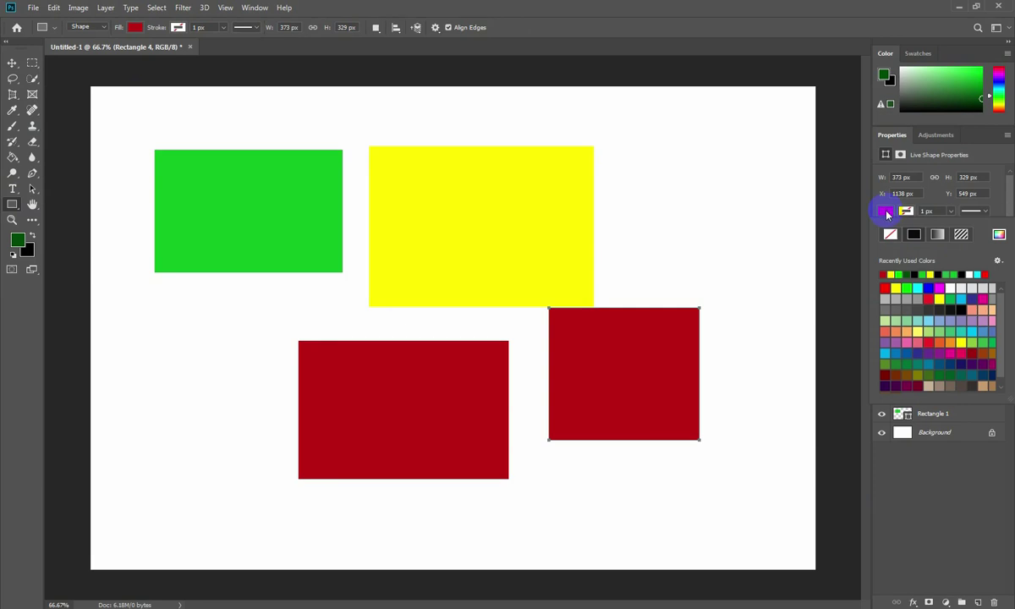
pyautogui.click(961, 299)
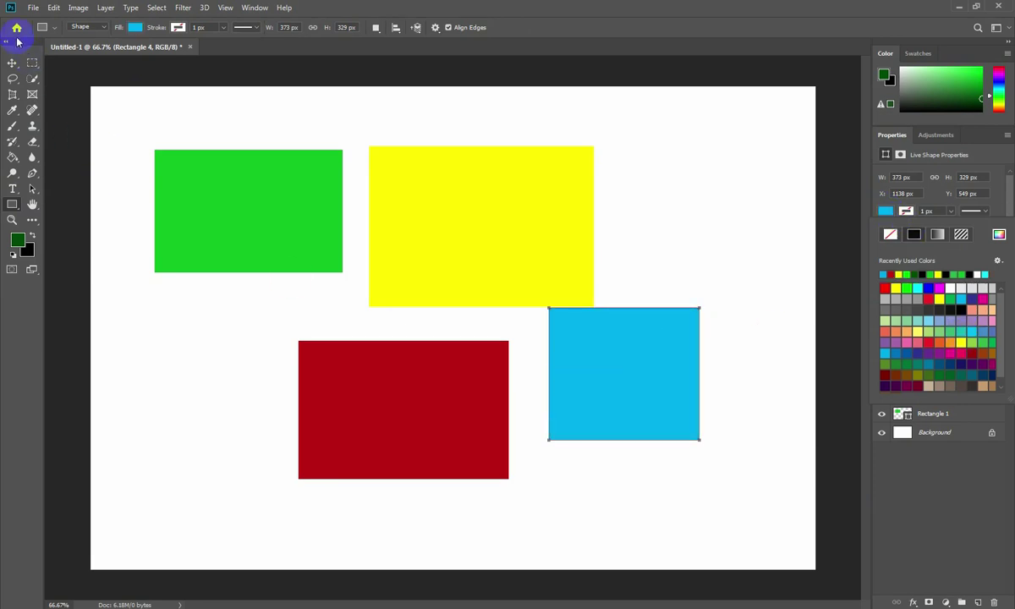
pyautogui.click(11, 64)
pyautogui.click(351, 244)
# Drag red, yellow and cyan into one overlapping cluster, cyan over red, then select all four
pyautogui.moveTo(395, 417); pyautogui.dragTo(324, 315)
pyautogui.moveTo(519, 237); pyautogui.dragTo(325, 256)
pyautogui.moveTo(678, 367); pyautogui.dragTo(406, 235)
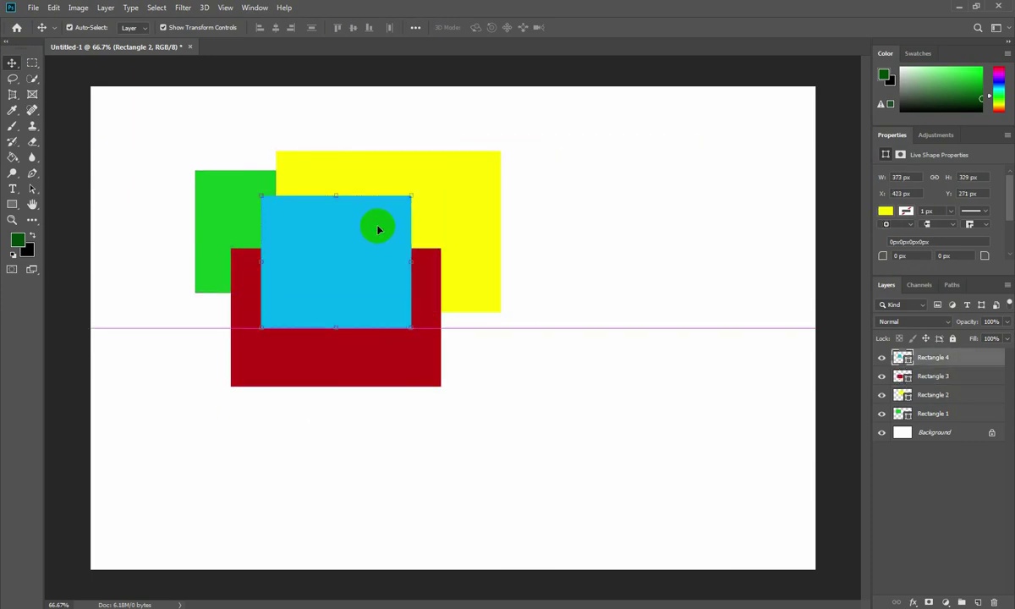
pyautogui.moveTo(406, 235); pyautogui.dragTo(376, 227)
pyautogui.moveTo(585, 207); pyautogui.dragTo(188, 359)
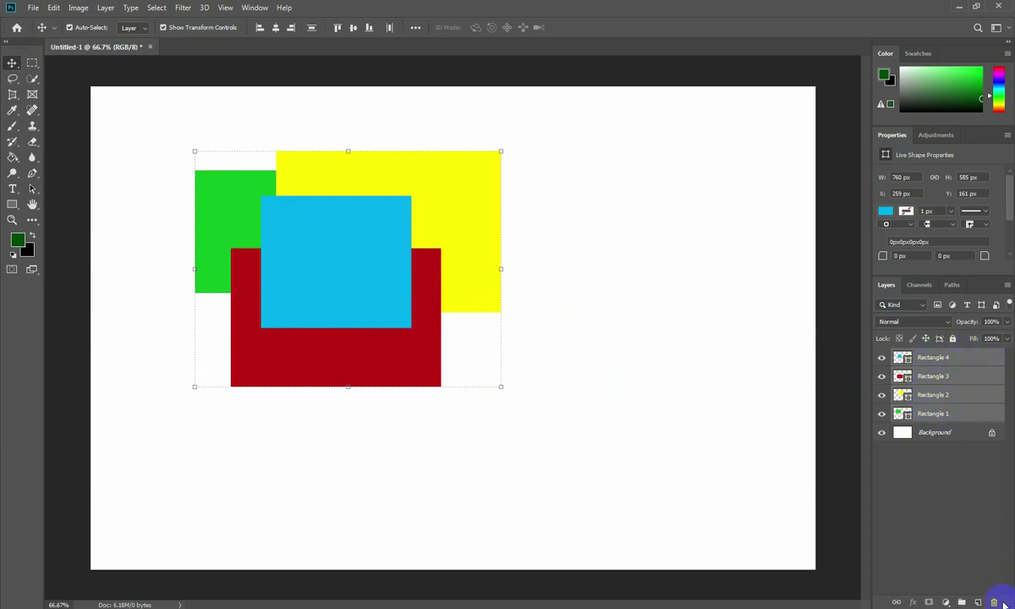
# Group layers Rectangle 1–4 with Ctrl+G and rename the group 'ractangle'
pyautogui.click(979, 492)
pyautogui.click(949, 357)
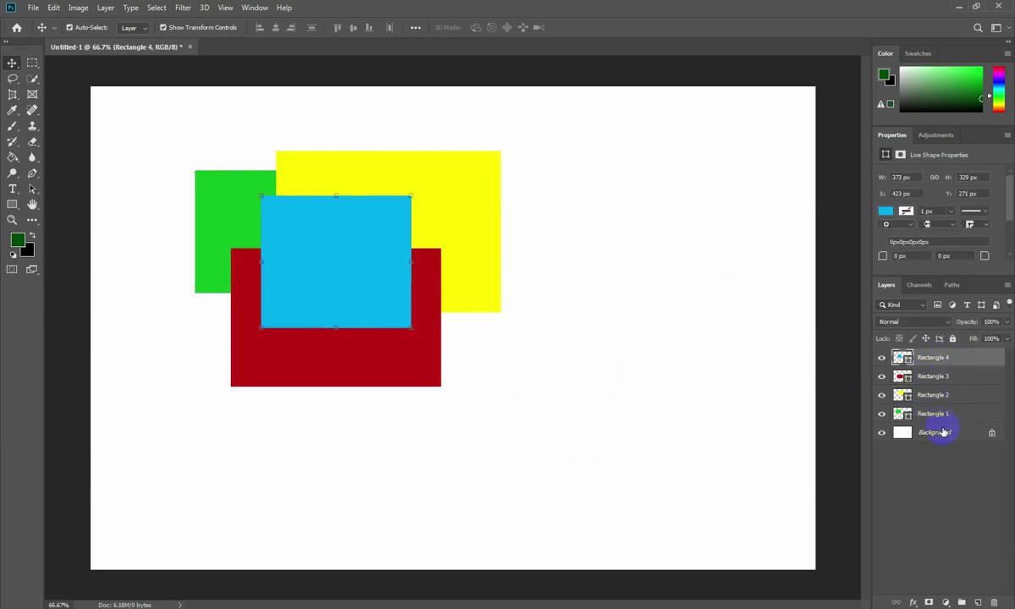
pyautogui.keyDown('shift'); pyautogui.click(937, 420); pyautogui.keyUp('shift')
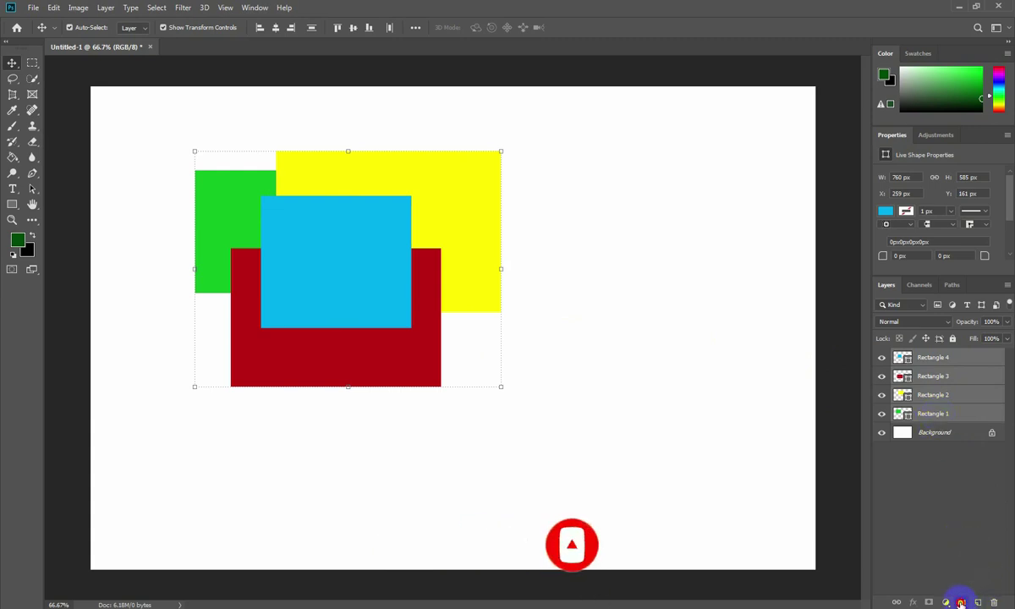
pyautogui.click(962, 602)
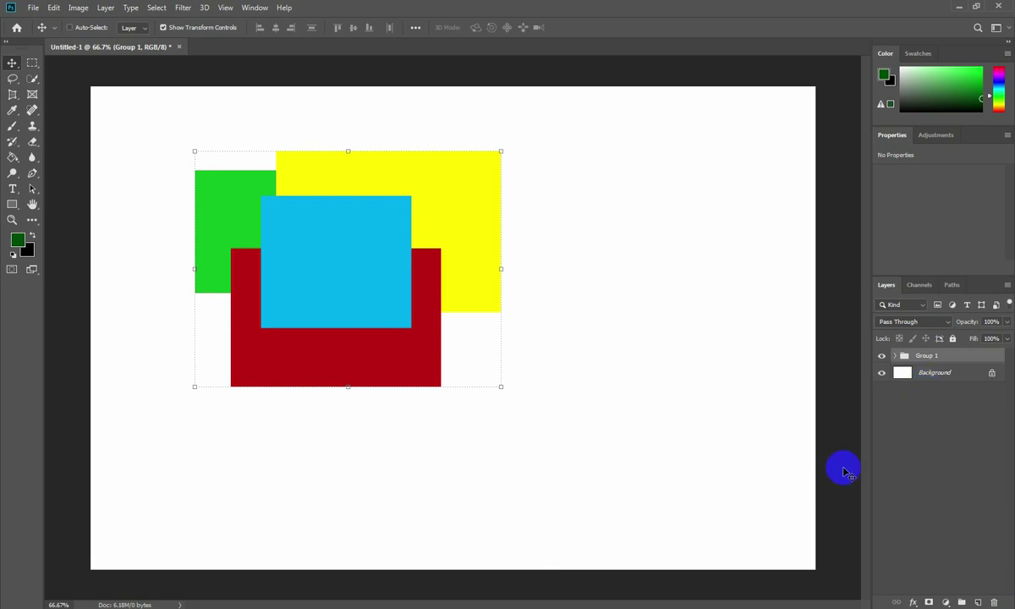
pyautogui.hotkey('ctrl', 'shift', 'g')
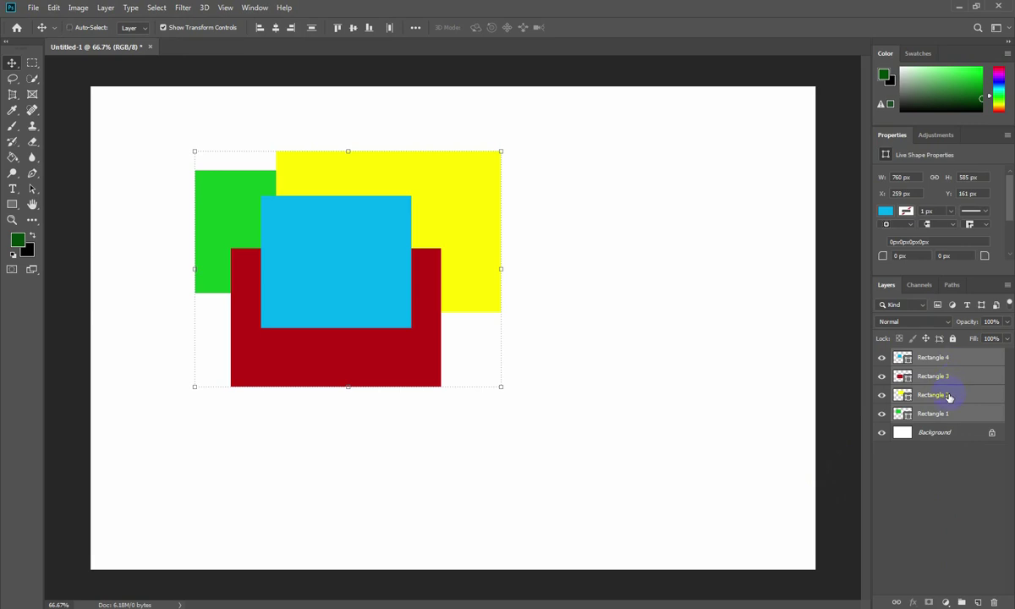
pyautogui.hotkey('ctrl', 'g')
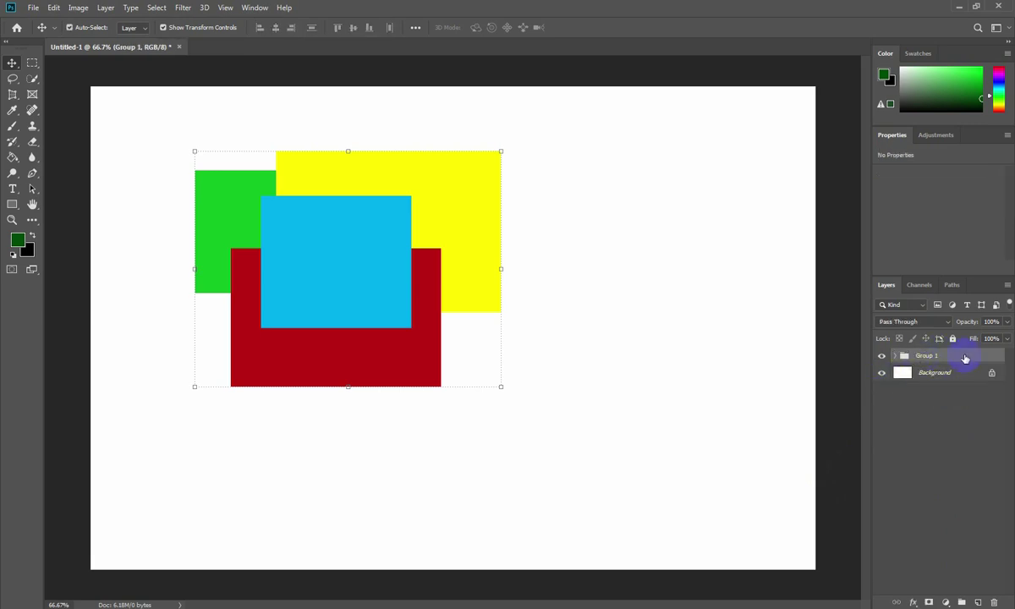
pyautogui.doubleClick(927, 356)
pyautogui.write('gle')
pyautogui.press('Return')
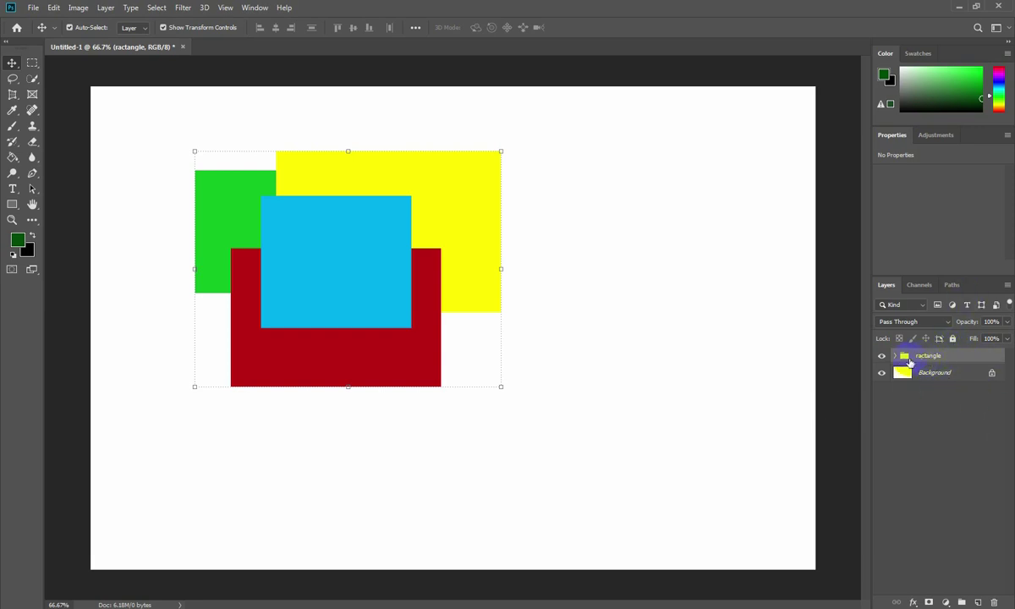
pyautogui.click(112, 48)
pyautogui.click(129, 32)
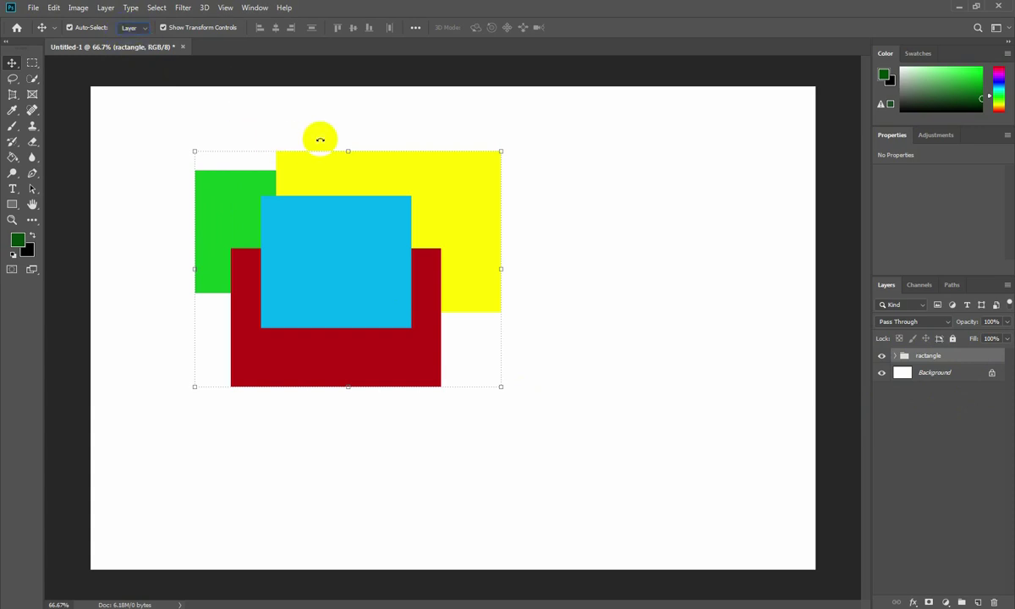
pyautogui.click(334, 203)
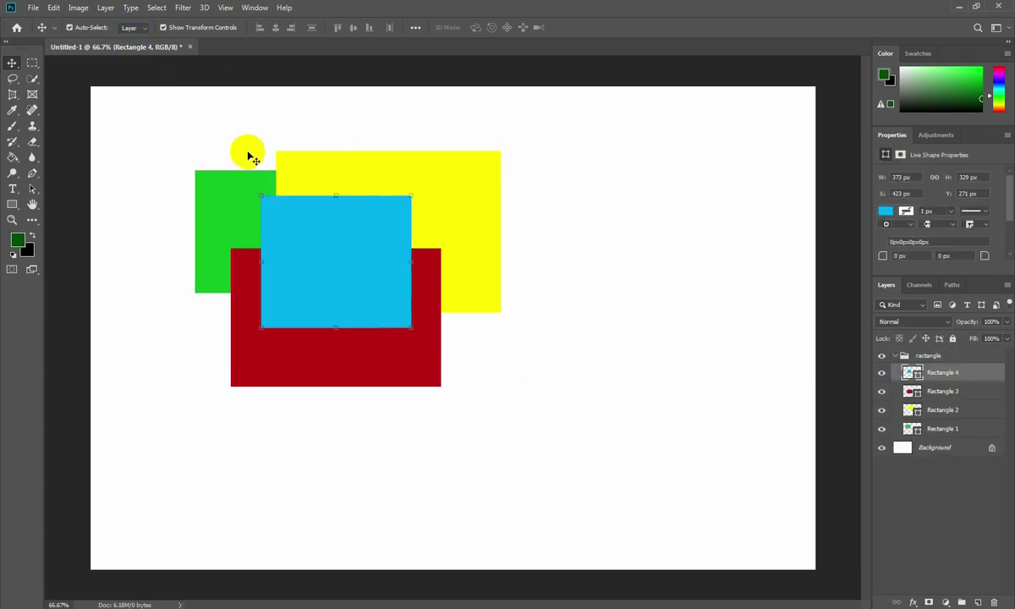
pyautogui.moveTo(195, 127); pyautogui.dragTo(503, 260)
pyautogui.moveTo(351, 231); pyautogui.dragTo(356, 231)
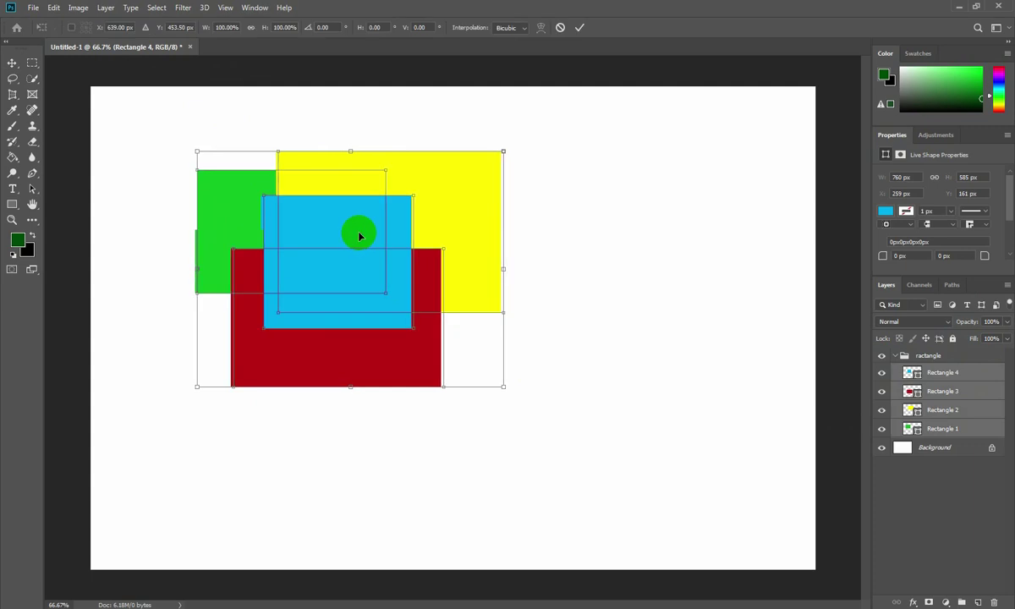
pyautogui.moveTo(218, 127); pyautogui.dragTo(250, 158)
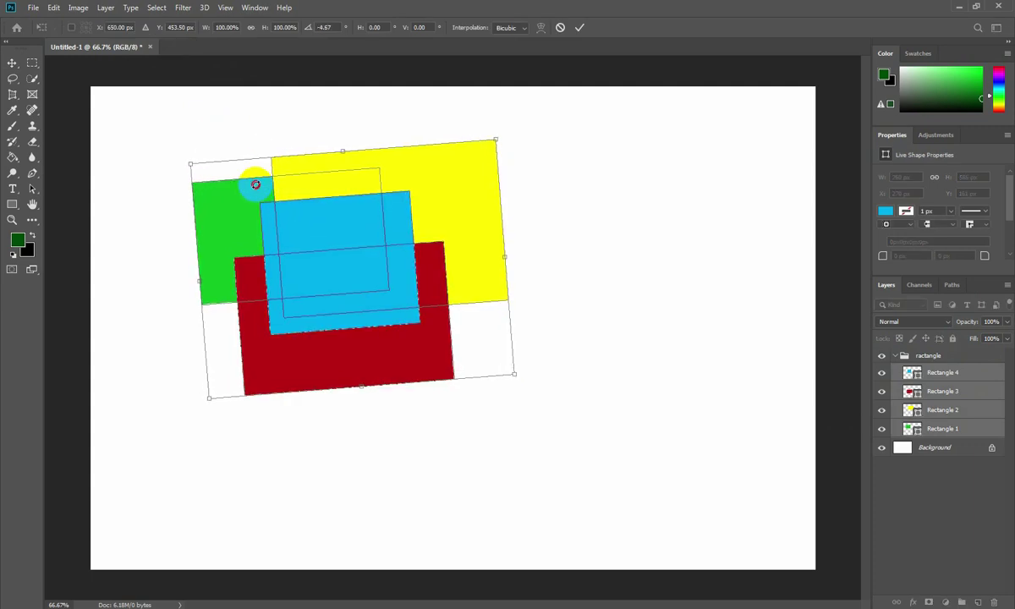
pyautogui.doubleClick(324, 215)
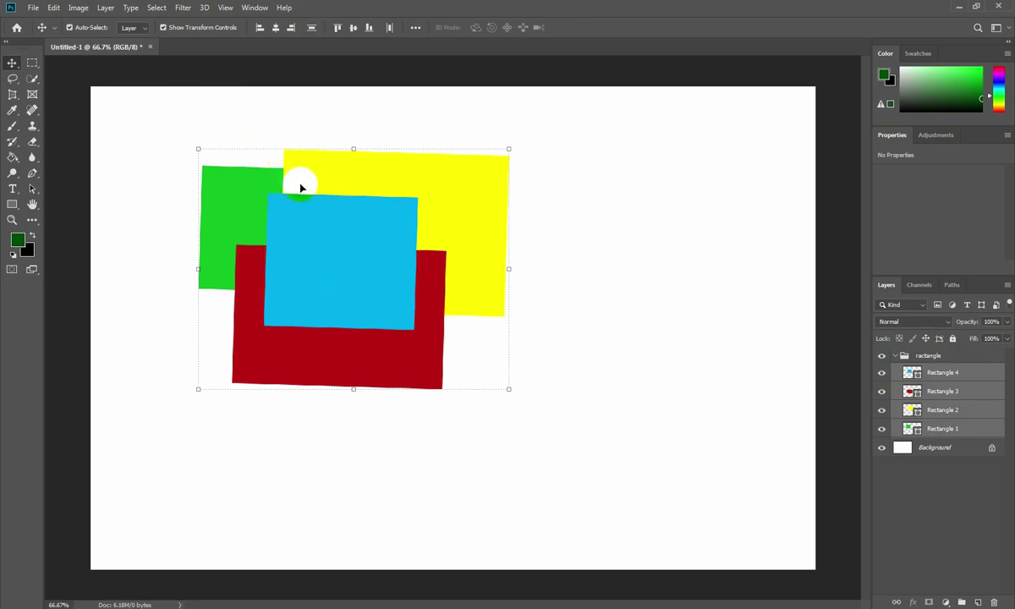
pyautogui.hotkey('ctrl', 'z')
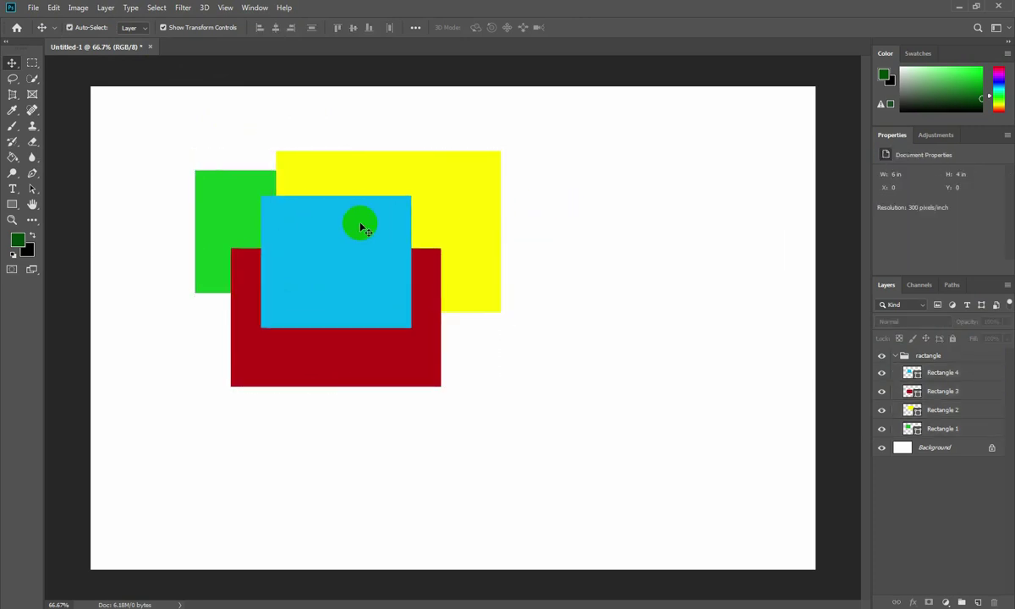
# Try moving the cyan and yellow rectangles individually, then undo
pyautogui.moveTo(289, 230); pyautogui.dragTo(590, 168)
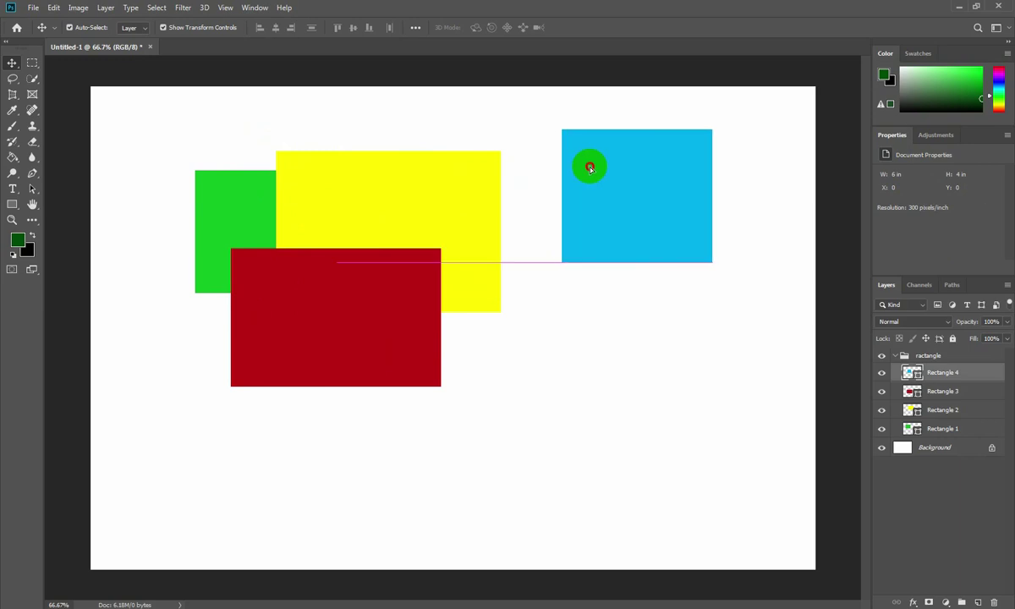
pyautogui.click(590, 211)
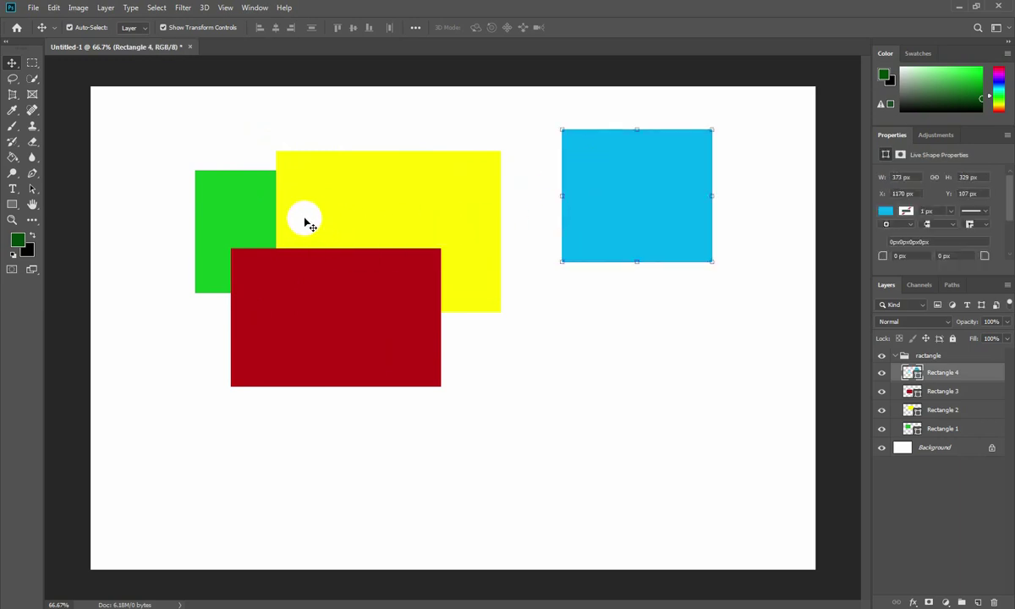
pyautogui.moveTo(306, 222); pyautogui.dragTo(563, 227)
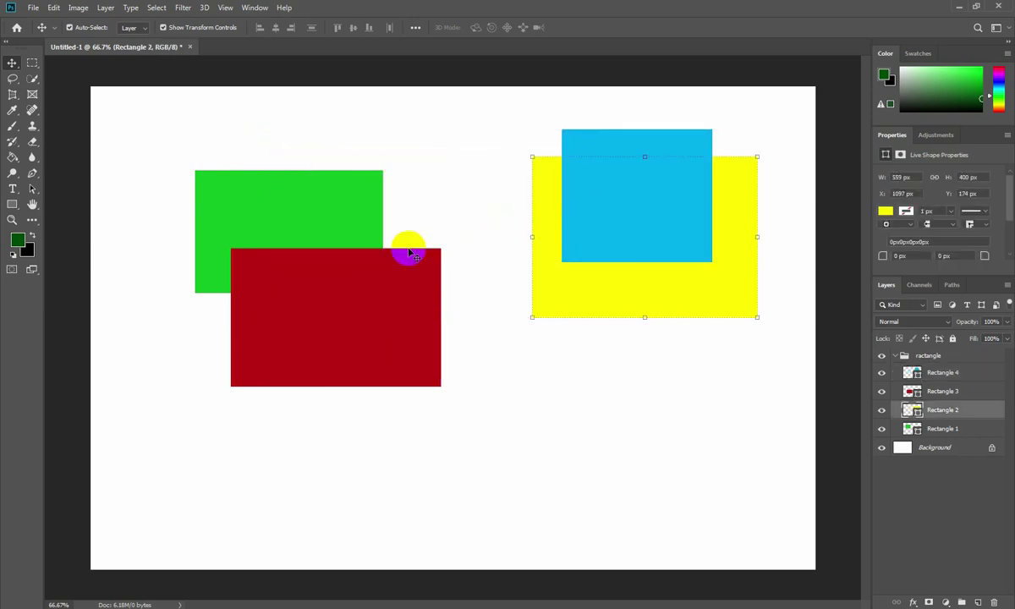
pyautogui.hotkey('ctrl', 'z')
pyautogui.hotkey('ctrl', 'z')
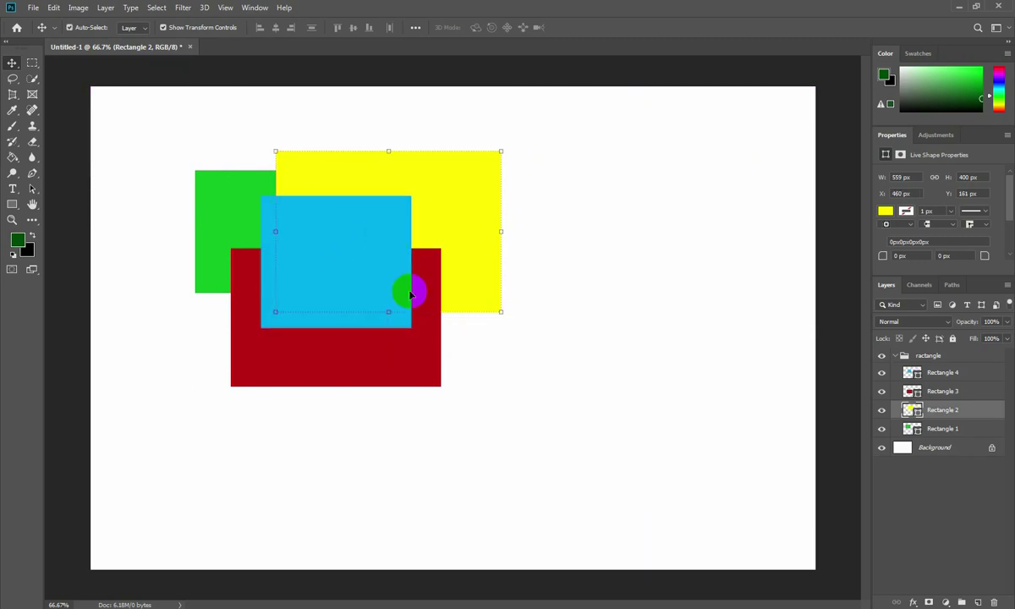
# Switch Auto-Select to Group and shift the whole ractangle group slightly up-left
pyautogui.click(143, 31)
pyautogui.click(131, 44)
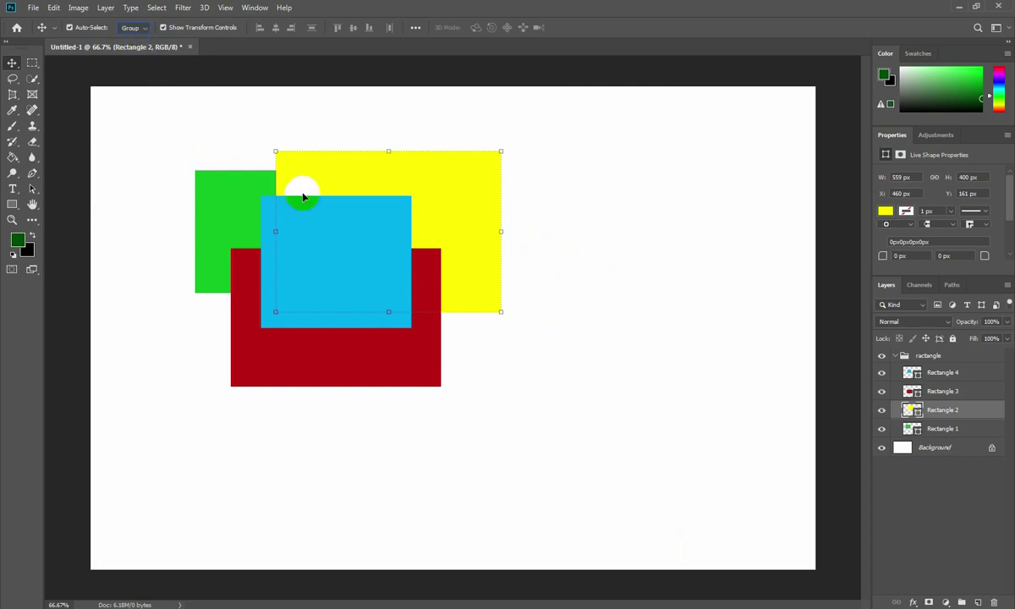
pyautogui.moveTo(385, 282); pyautogui.dragTo(659, 268)
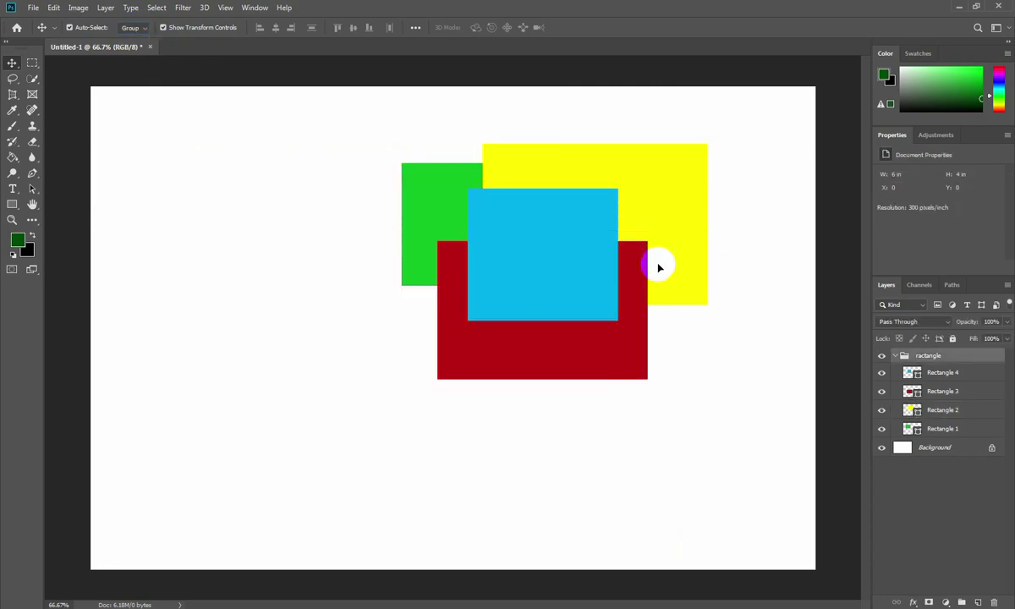
pyautogui.moveTo(562, 262)
pyautogui.mouseDown()
pyautogui.moveTo(294, 246)
pyautogui.moveTo(295, 226)
pyautogui.mouseUp()
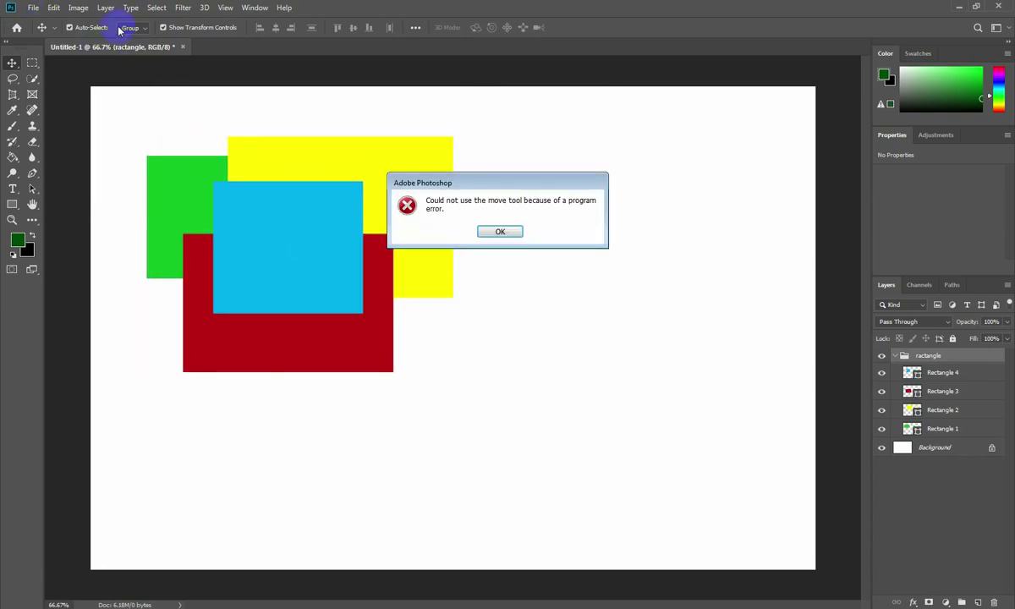
# Dismiss the move-tool error, set Auto-Select back to Layer, and start dragging yellow Rectangle 2
pyautogui.click(500, 231)
pyautogui.click(145, 28)
pyautogui.moveTo(328, 168)
pyautogui.mouseDown()
pyautogui.moveTo(563, 163)
pyautogui.moveTo(441, 234)
pyautogui.mouseUp()
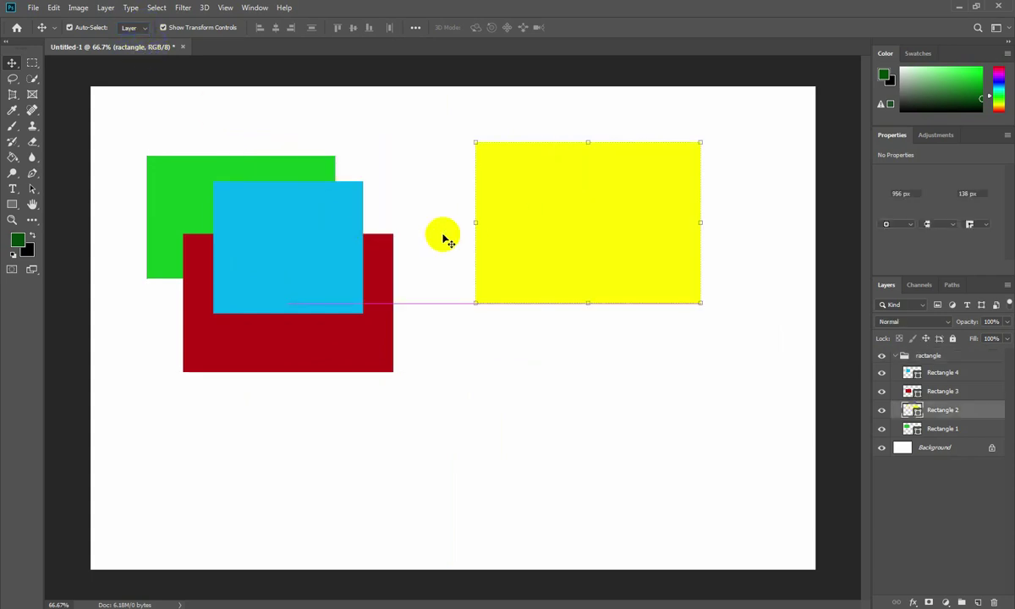
pyautogui.rightClick(844, 398)
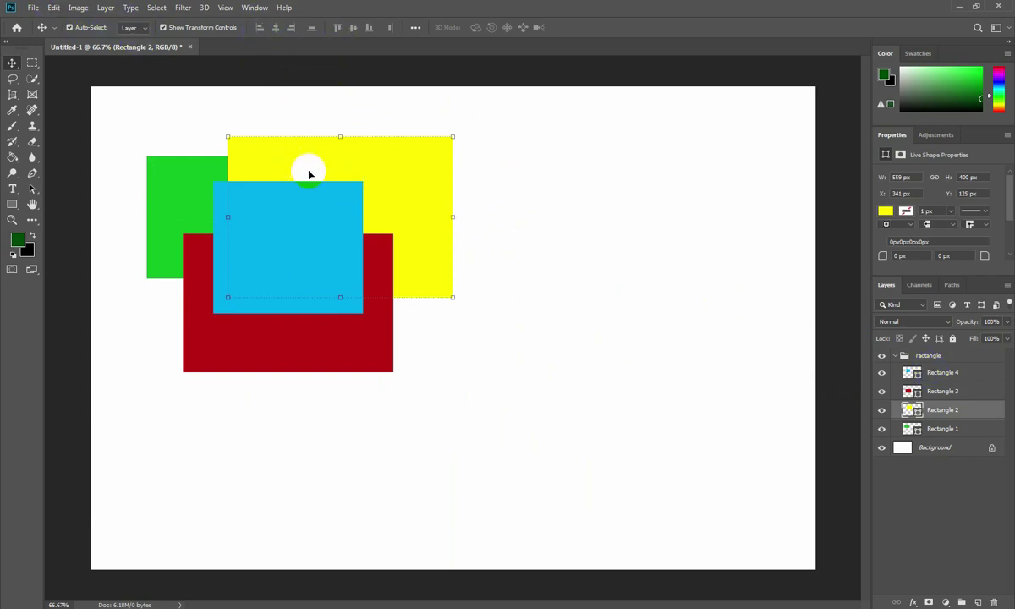
# Narrow yellow and scatter rectangles: green upper left, cyan upper middle, red centre, yellow lower right
pyautogui.moveTo(342, 151); pyautogui.dragTo(660, 157)
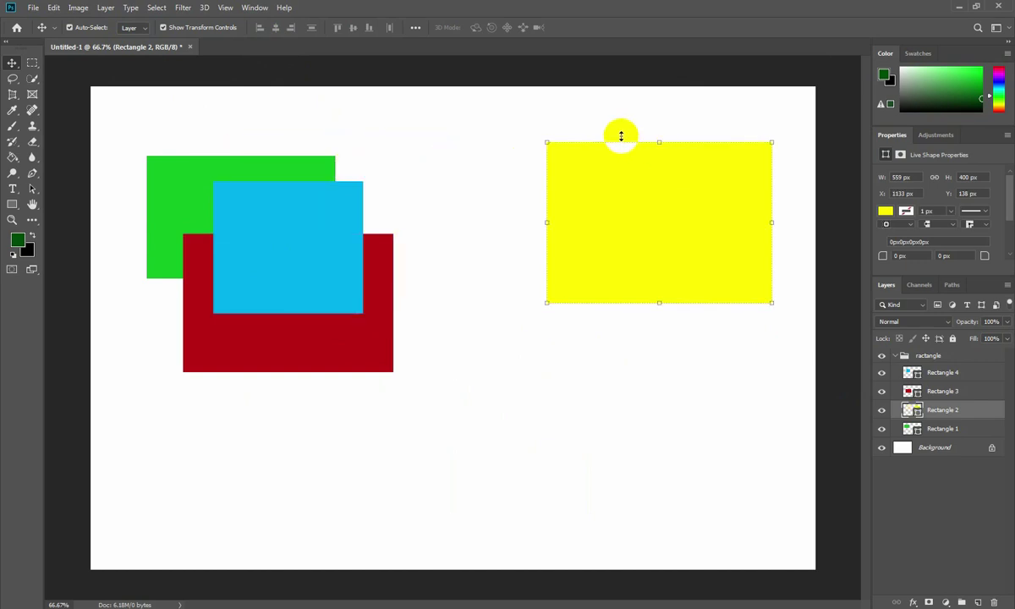
pyautogui.moveTo(543, 220); pyautogui.dragTo(633, 219)
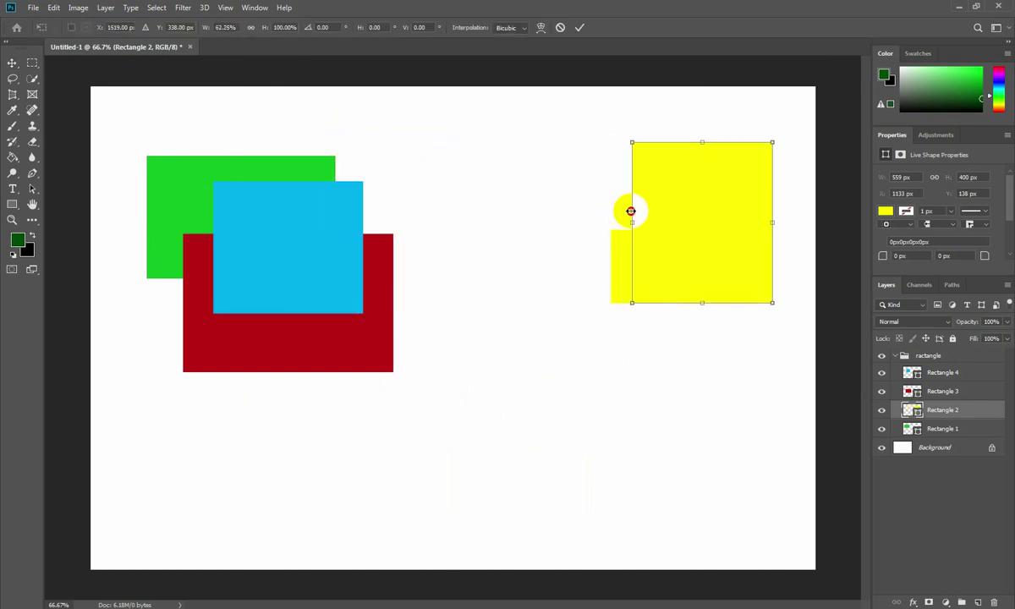
pyautogui.moveTo(290, 290); pyautogui.dragTo(407, 225)
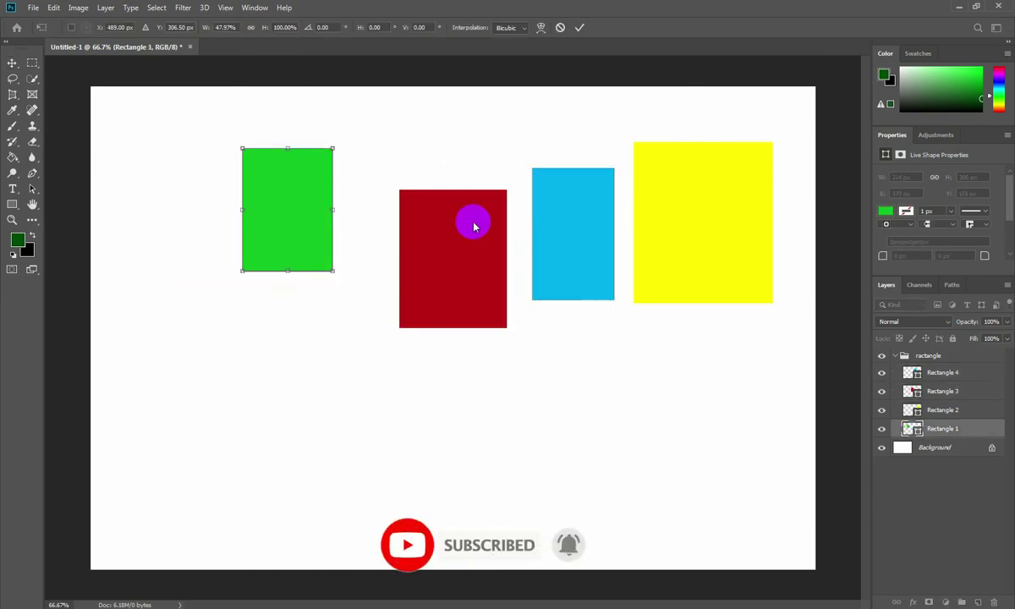
pyautogui.moveTo(470, 272); pyautogui.dragTo(428, 347)
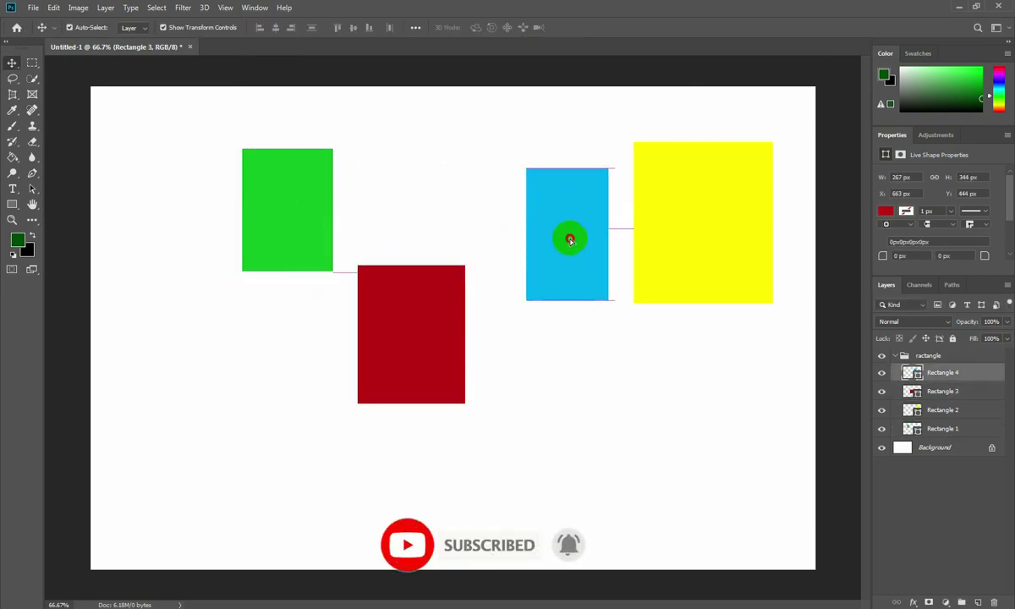
pyautogui.moveTo(578, 200); pyautogui.dragTo(533, 177)
pyautogui.moveTo(712, 213)
pyautogui.mouseDown()
pyautogui.moveTo(755, 421)
pyautogui.moveTo(713, 440)
pyautogui.mouseUp()
pyautogui.moveTo(263, 215); pyautogui.dragTo(143, 193)
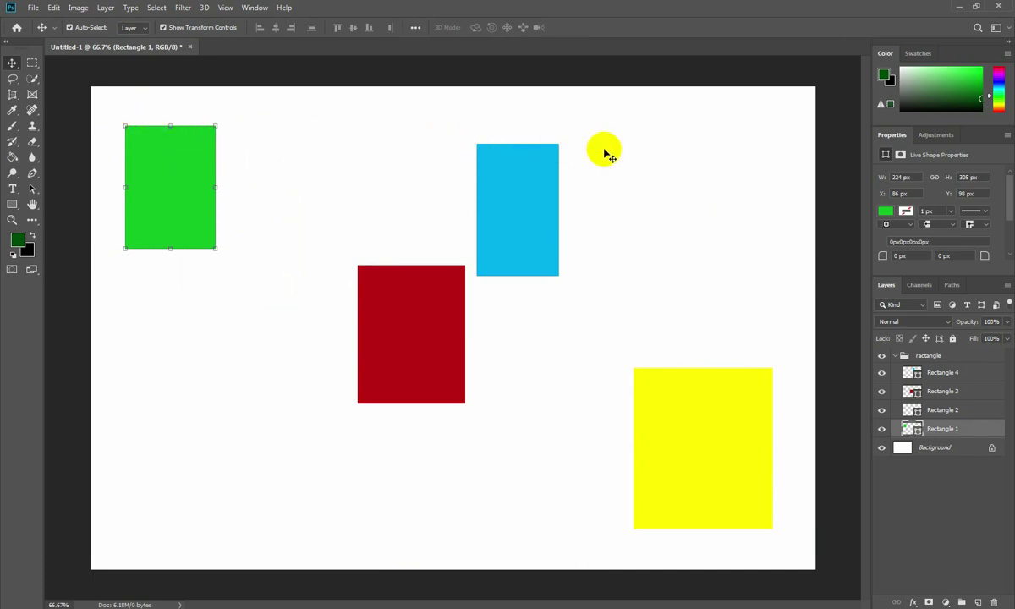
pyautogui.moveTo(145, 97); pyautogui.dragTo(740, 463)
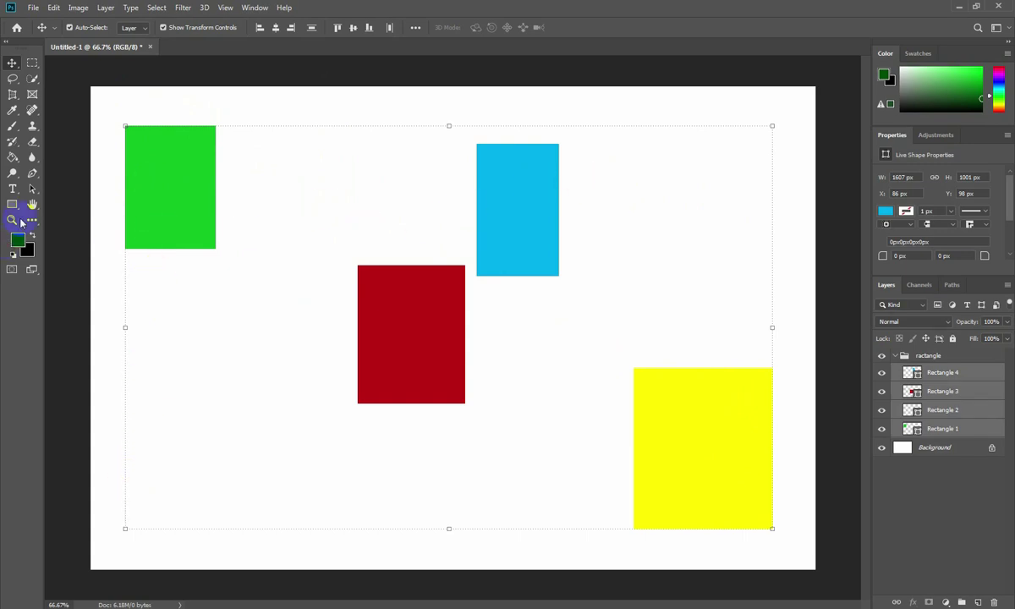
pyautogui.click(260, 29)
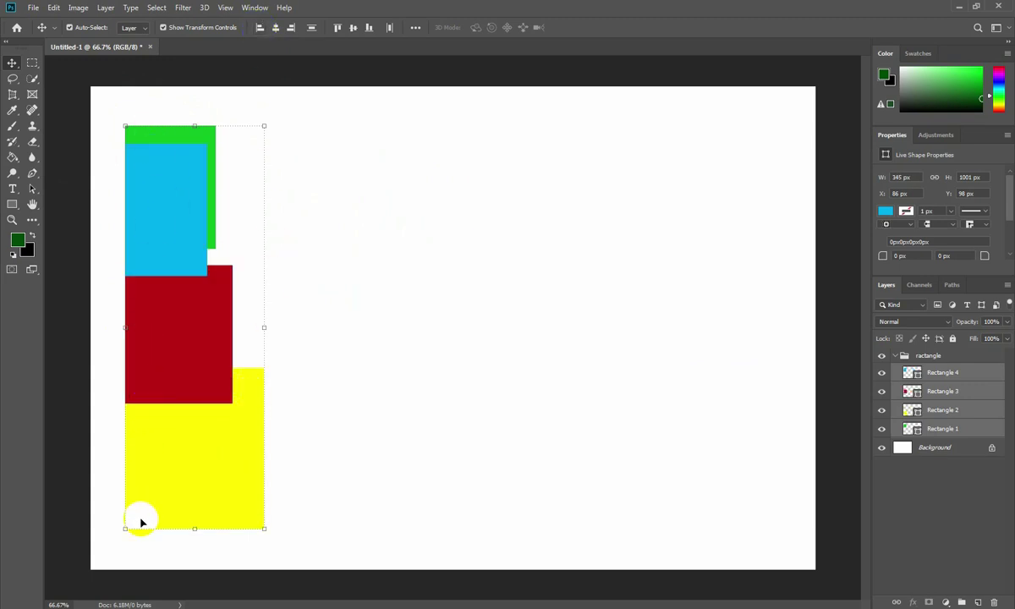
pyautogui.hotkey('ctrl', 'z')
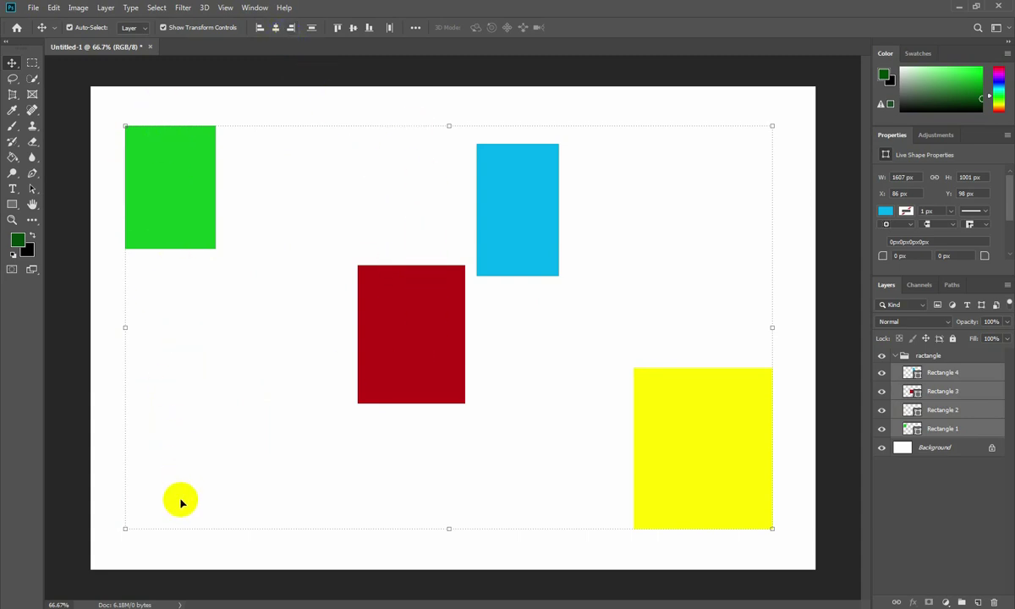
pyautogui.click(276, 28)
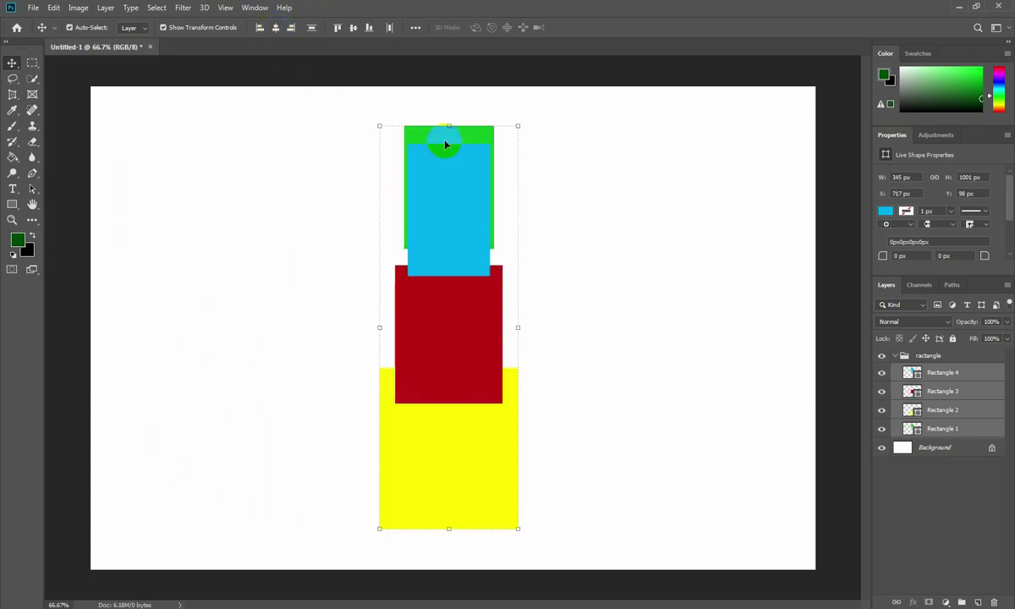
pyautogui.click(291, 28)
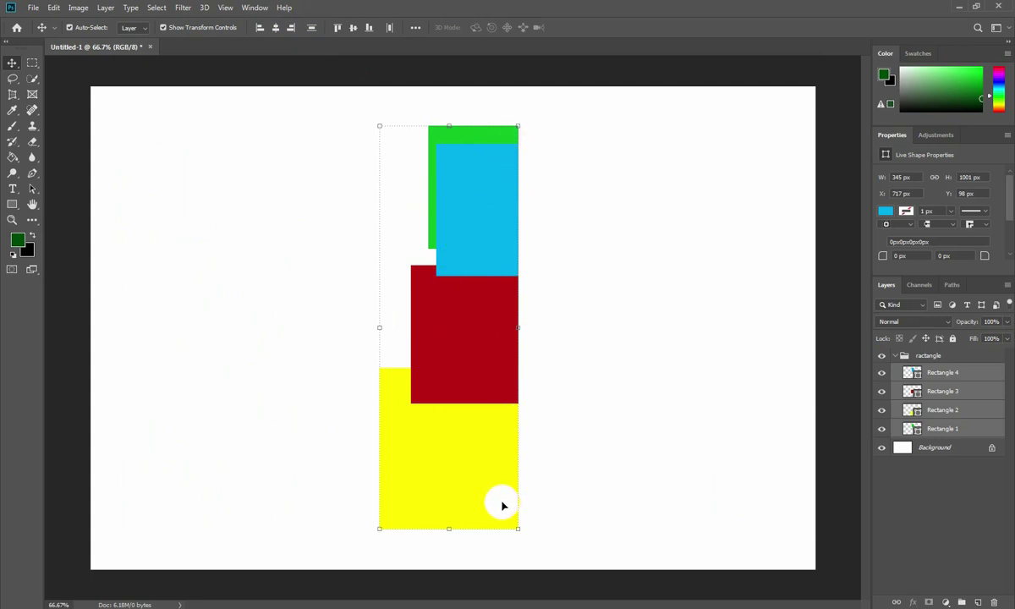
pyautogui.click(276, 29)
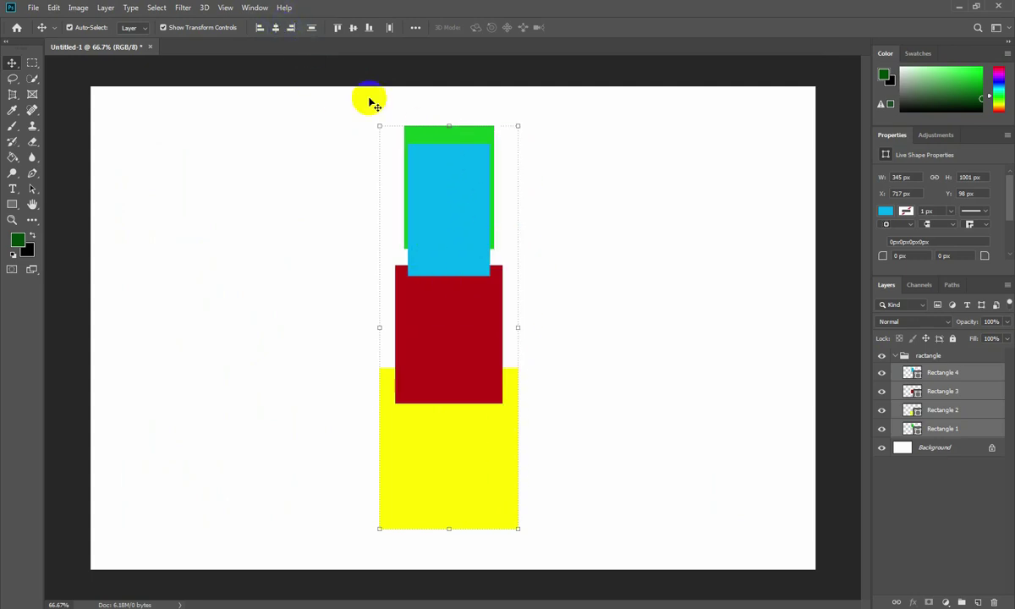
pyautogui.click(260, 29)
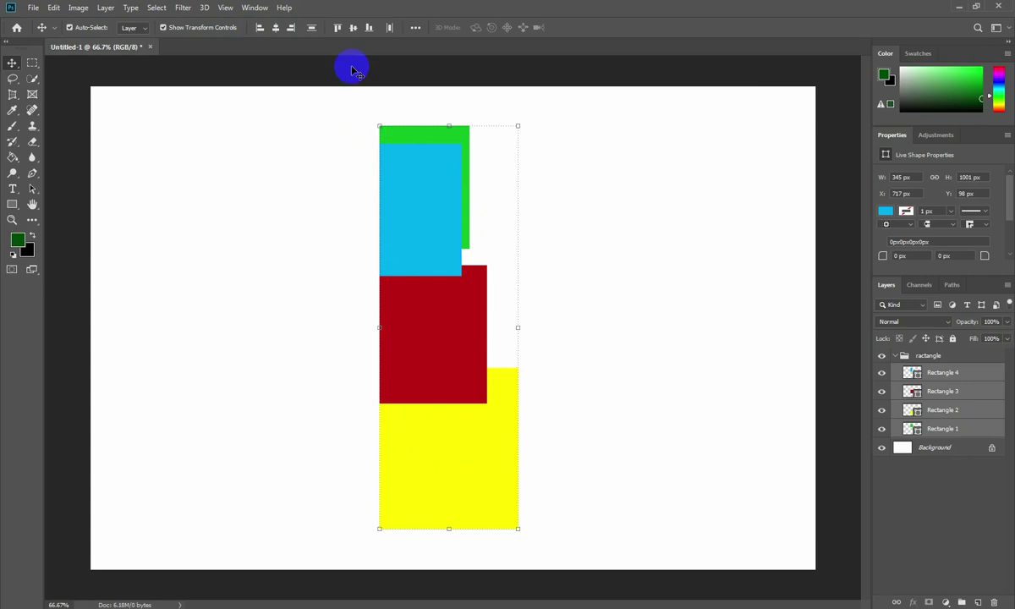
pyautogui.hotkey('ctrl', 'z')
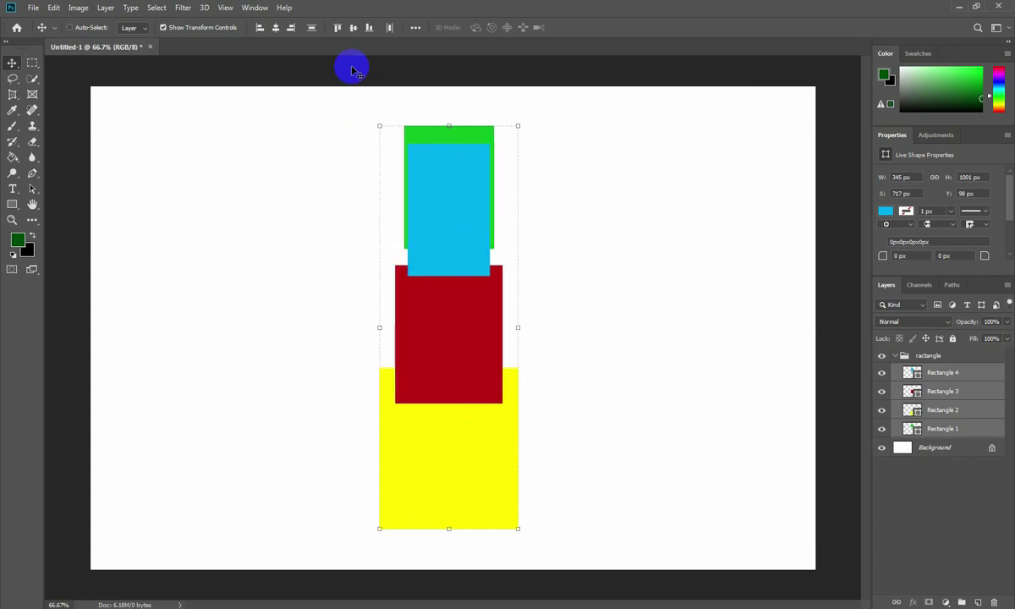
pyautogui.hotkey('ctrl', 'z')
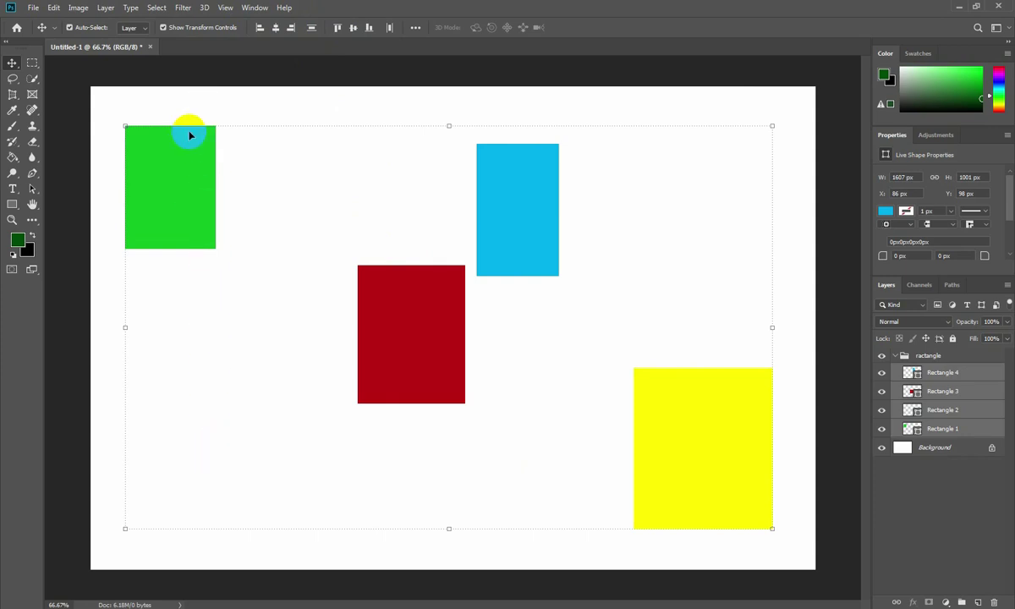
# Select all four rectangles, trial Align Top Edges, then undo it
pyautogui.click(198, 427)
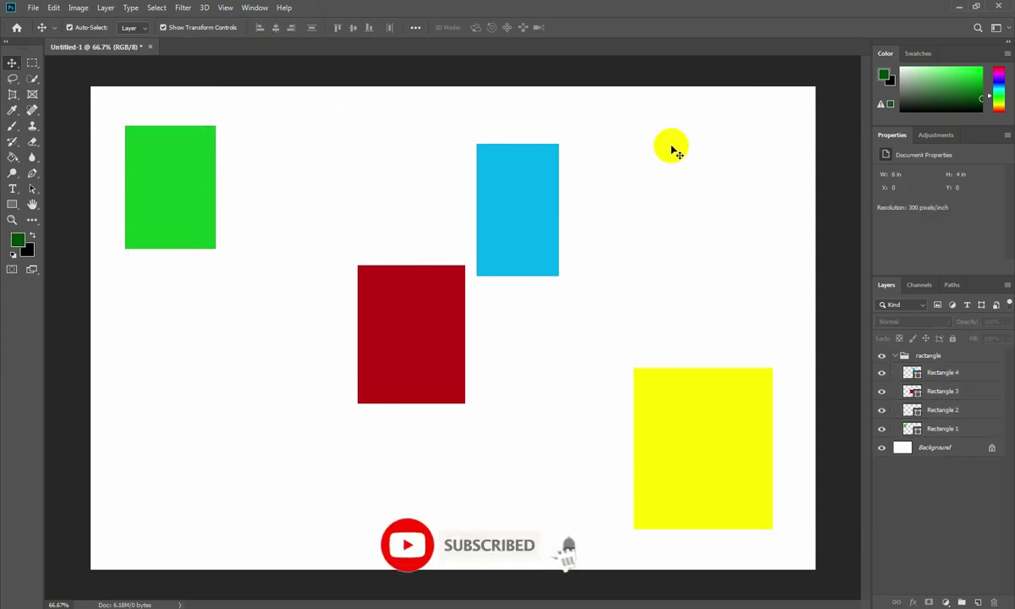
pyautogui.click(167, 100)
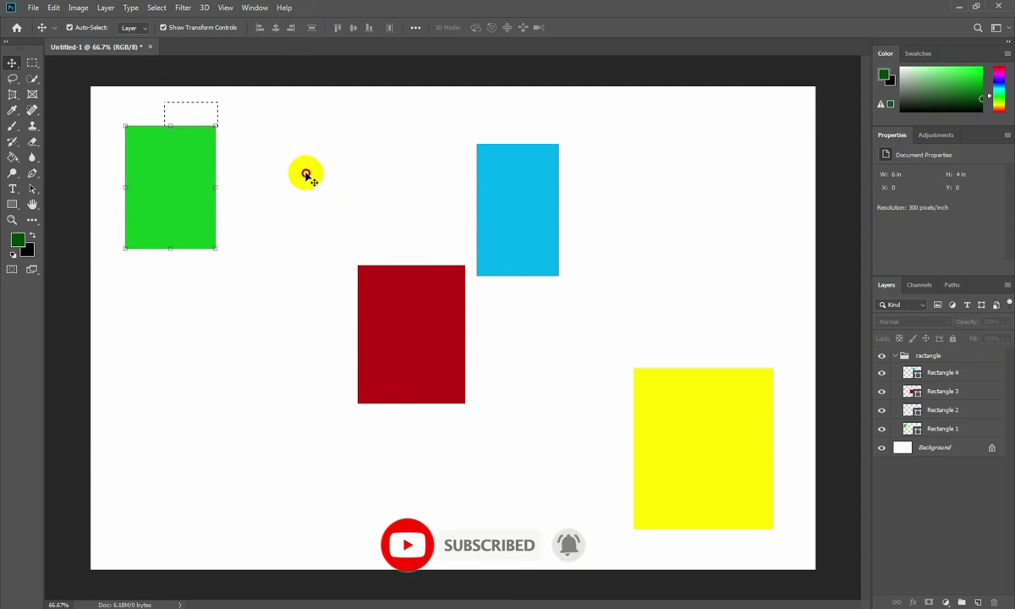
pyautogui.moveTo(167, 100); pyautogui.dragTo(703, 462)
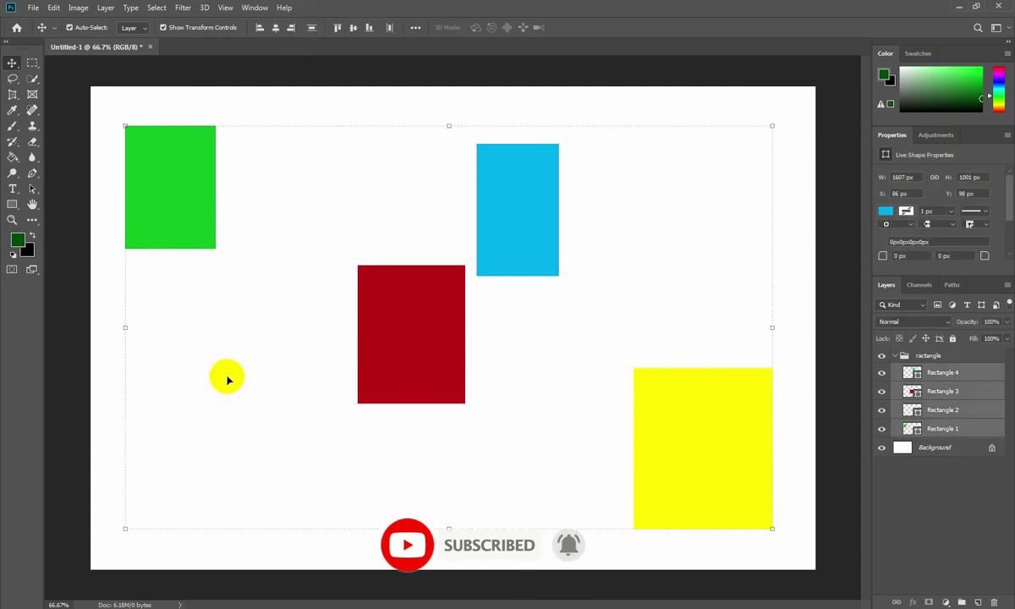
pyautogui.click(337, 48)
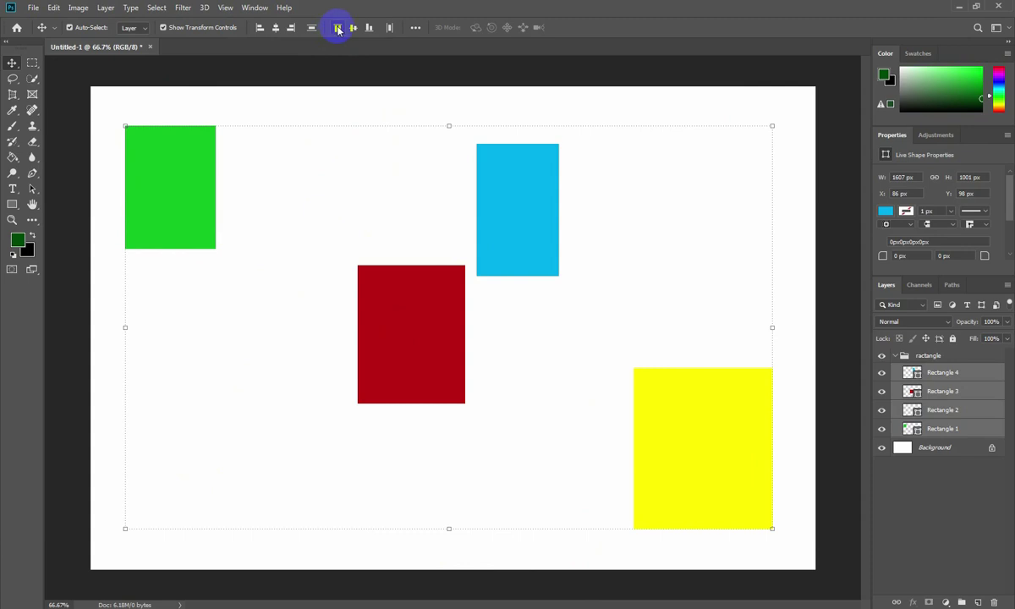
pyautogui.click(338, 28)
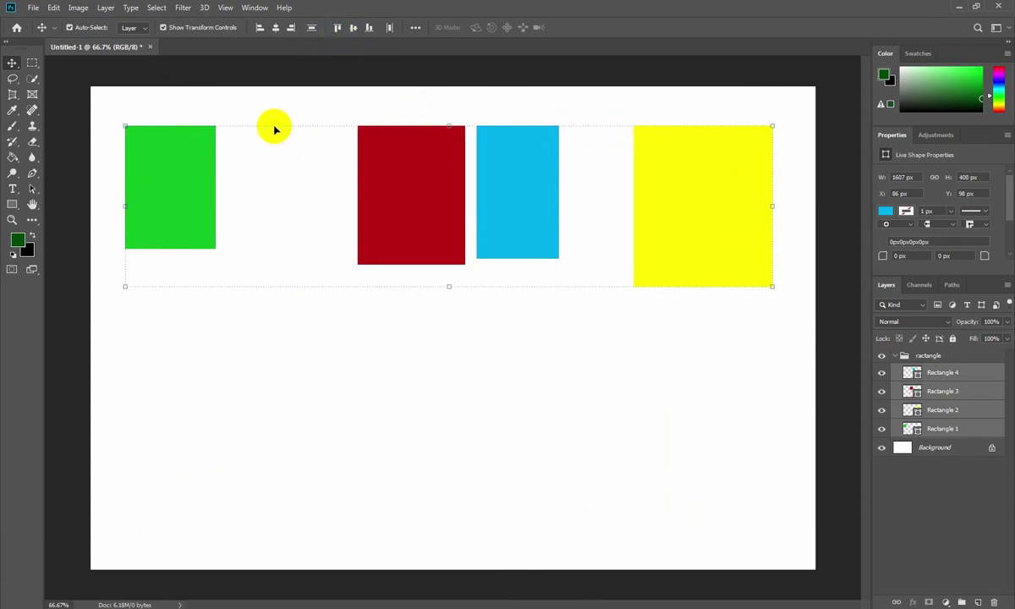
pyautogui.click(320, 8)
pyautogui.hotkey('ctrl', 'z')
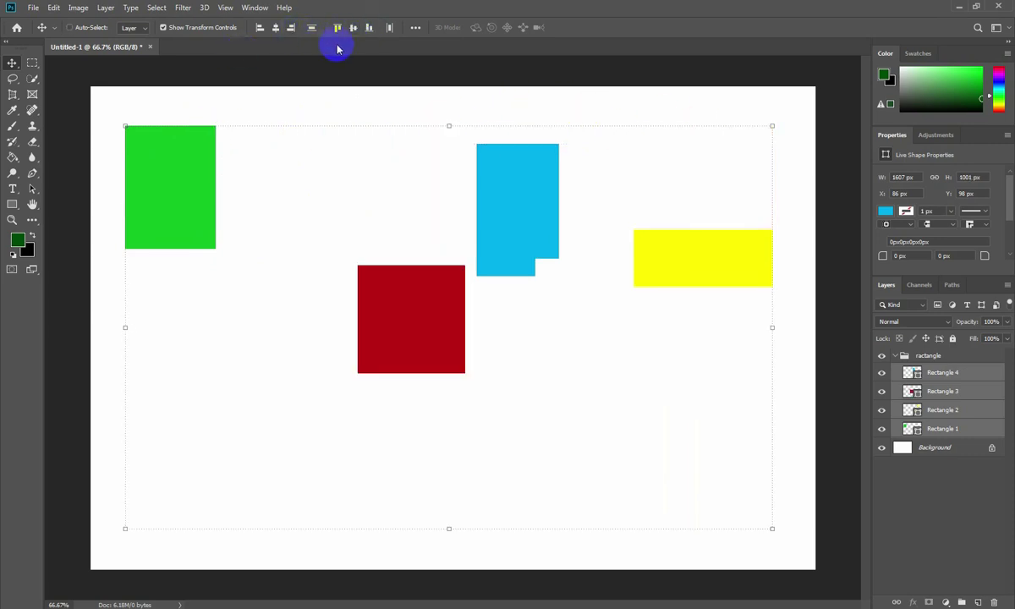
# Trial Align Bottom, Vertical Centers and Distribute Horizontal Centers, undoing each, plus one extra undo
pyautogui.click(355, 69)
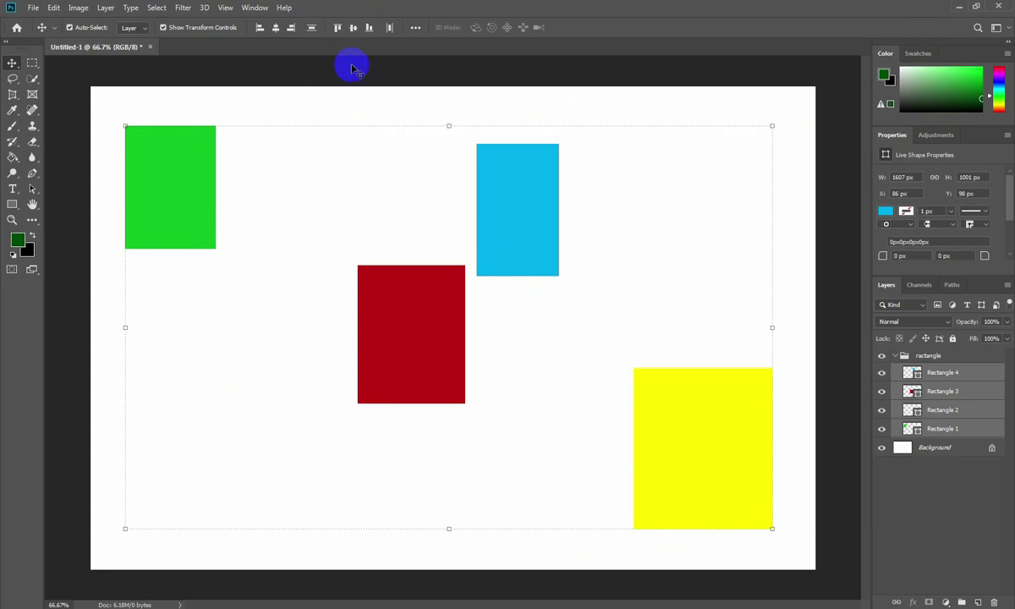
pyautogui.click(369, 28)
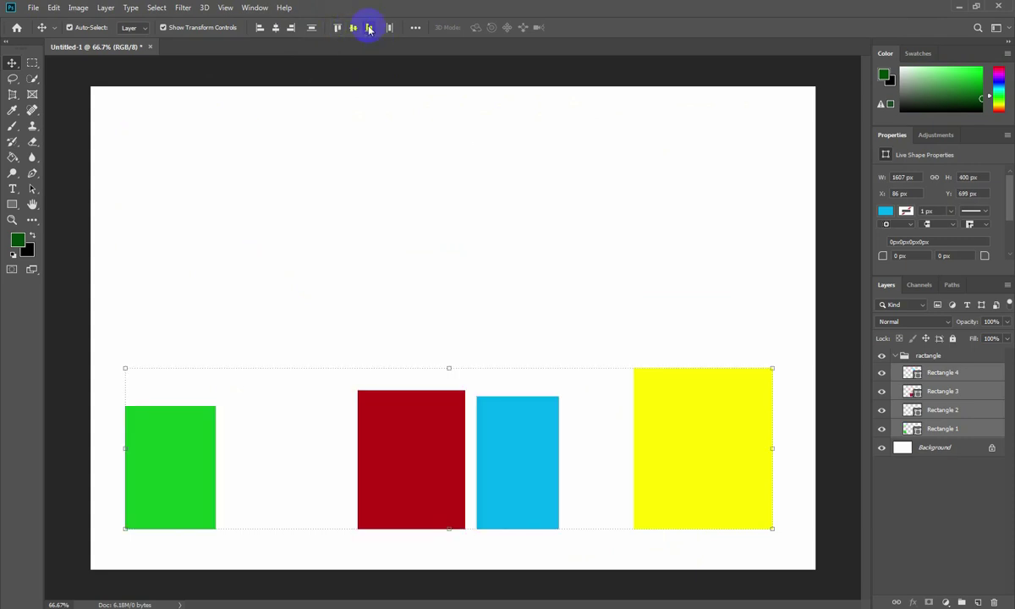
pyautogui.hotkey('ctrl', 'z')
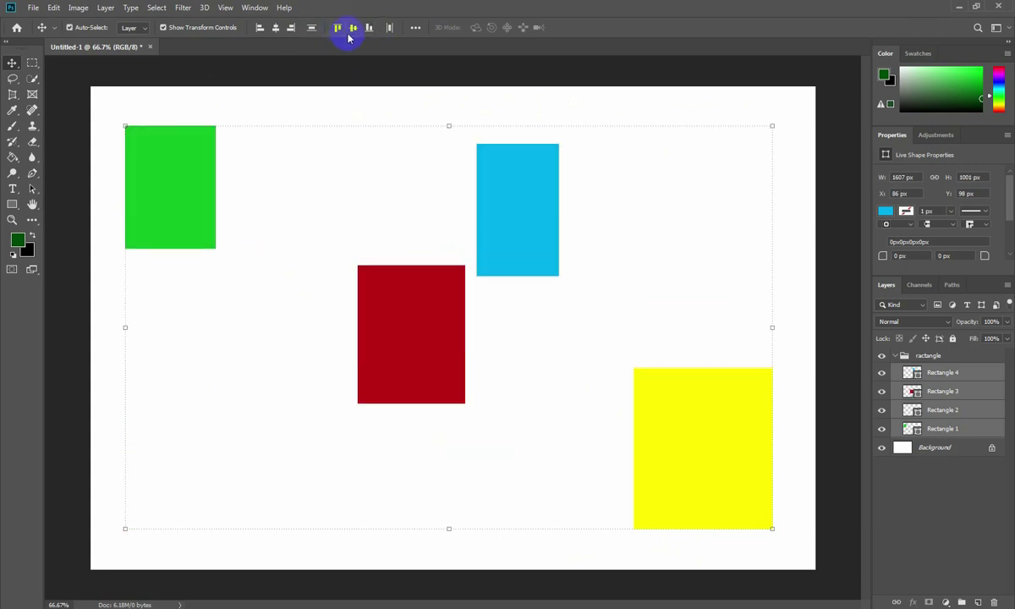
pyautogui.click(354, 28)
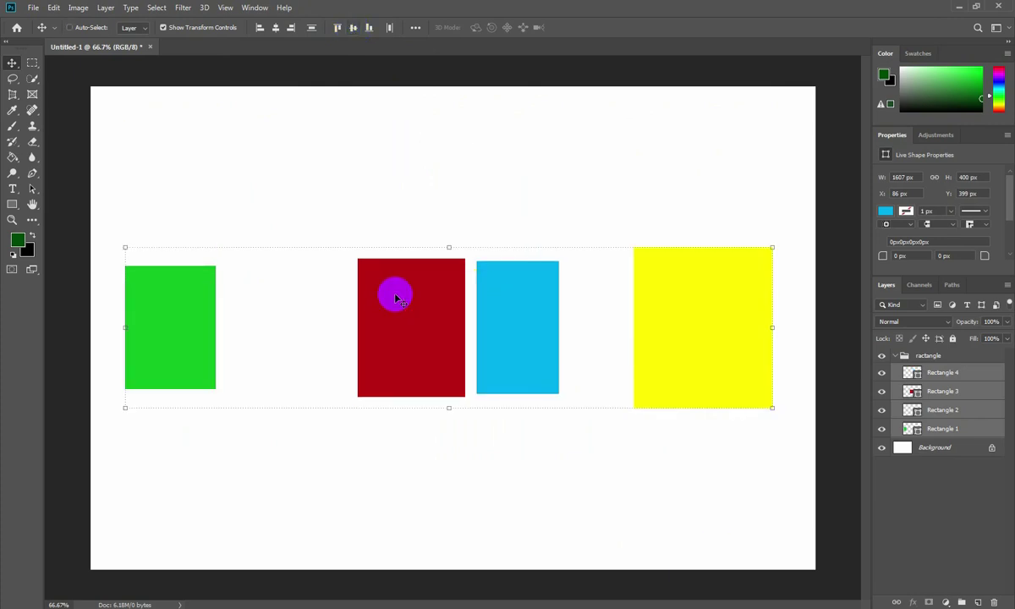
pyautogui.hotkey('ctrl', 'z')
pyautogui.click(392, 28)
pyautogui.click(372, 28)
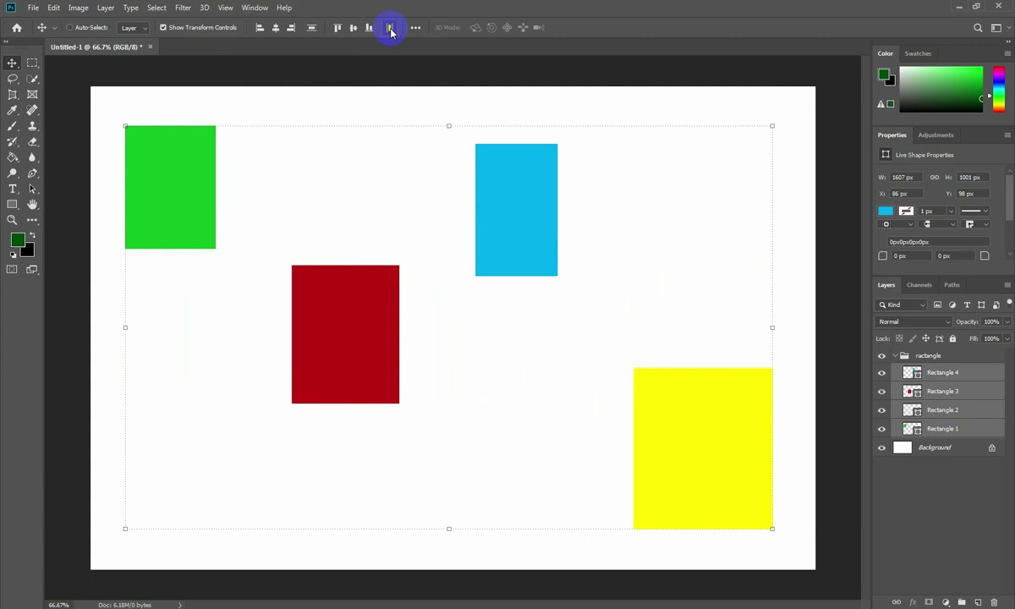
pyautogui.hotkey('ctrl', 'z')
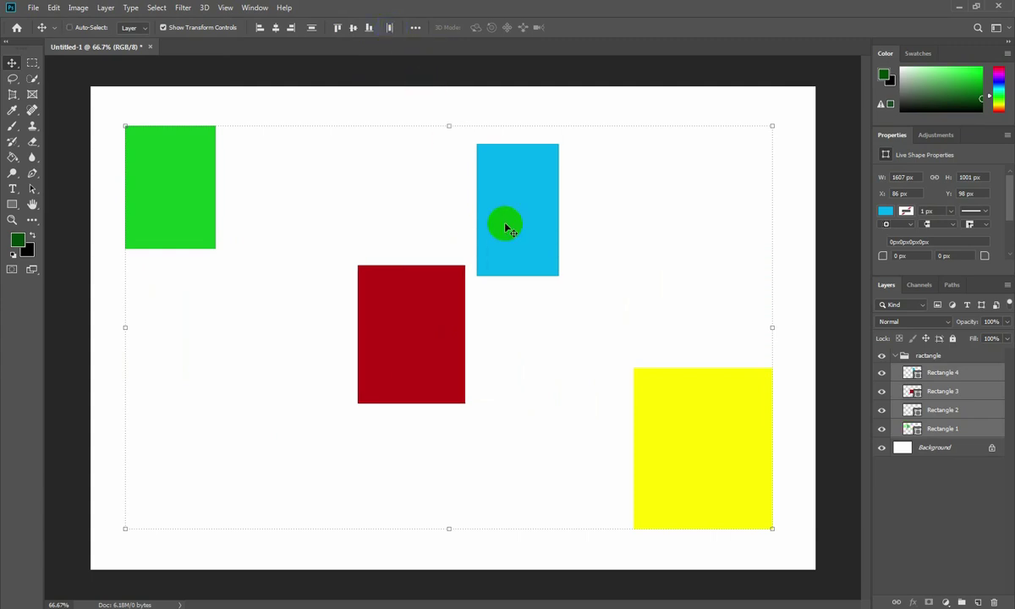
pyautogui.hotkey('ctrl', 'z')
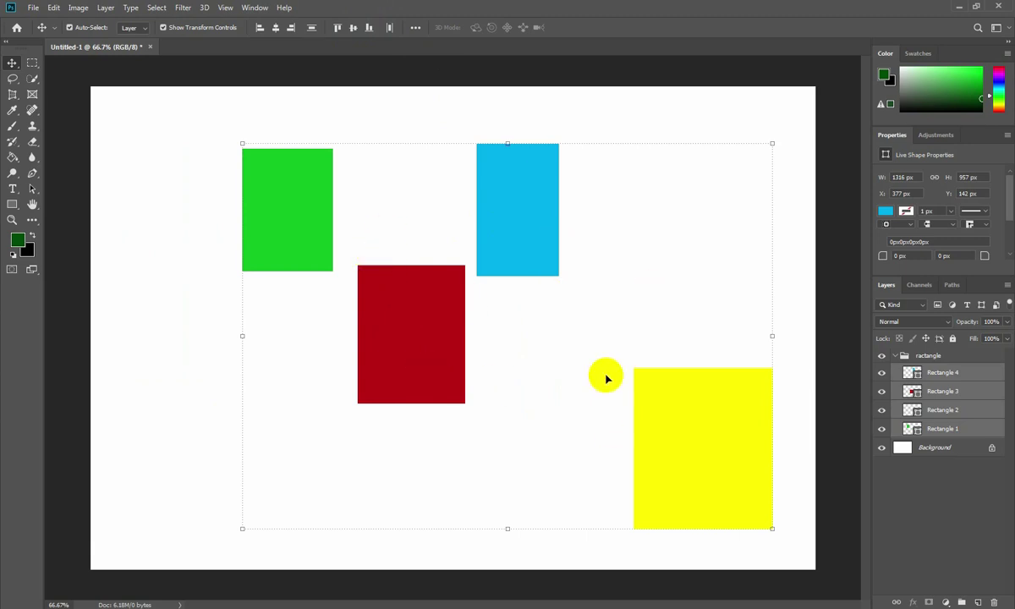
# Align tops and distribute horizontally, undo, then align left edges and distribute vertically
pyautogui.click(337, 27)
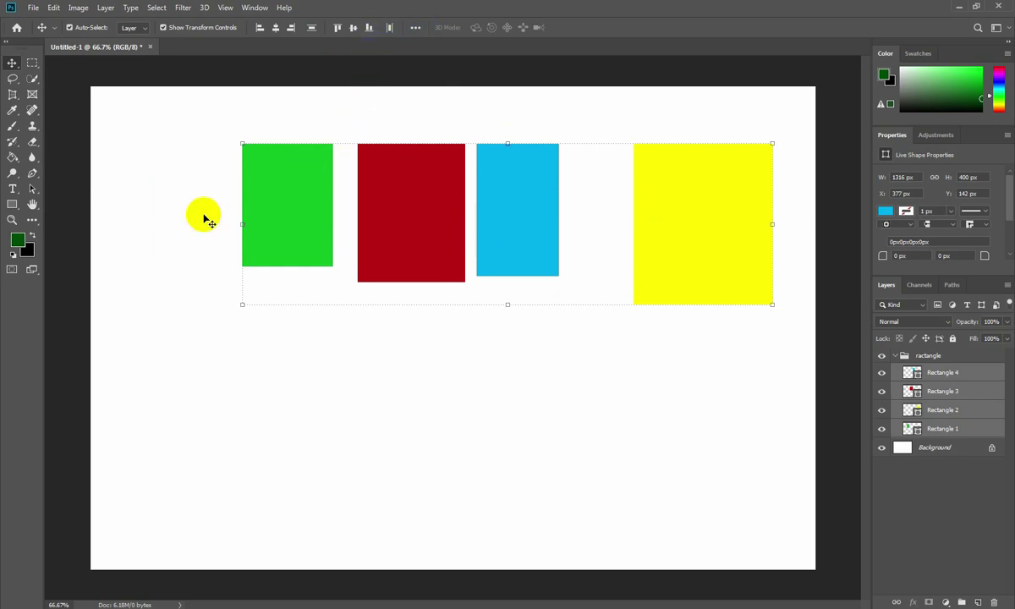
pyautogui.click(390, 30)
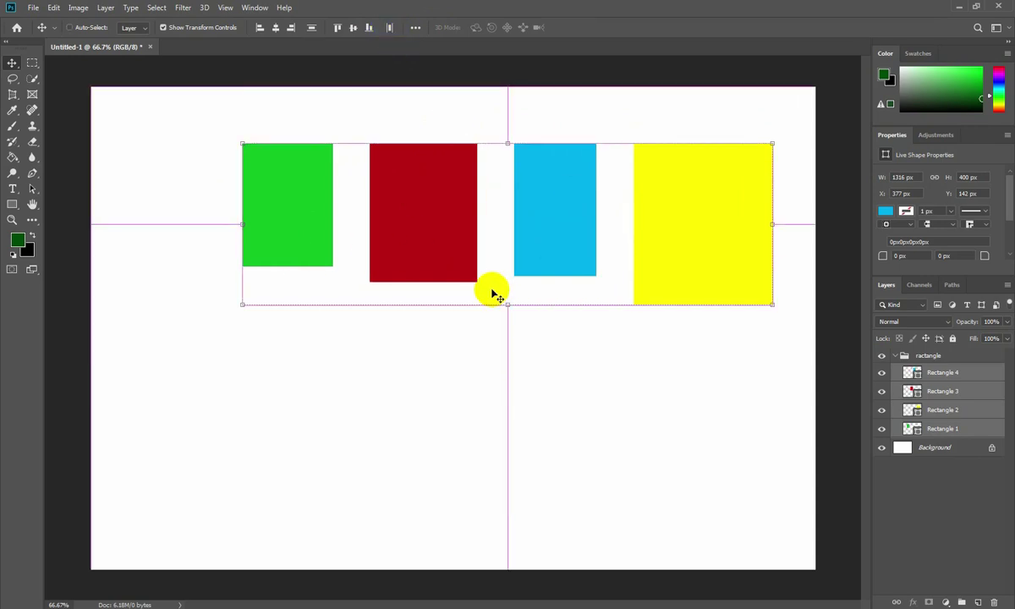
pyautogui.hotkey('ctrl', 'z')
pyautogui.hotkey('ctrl', 'z')
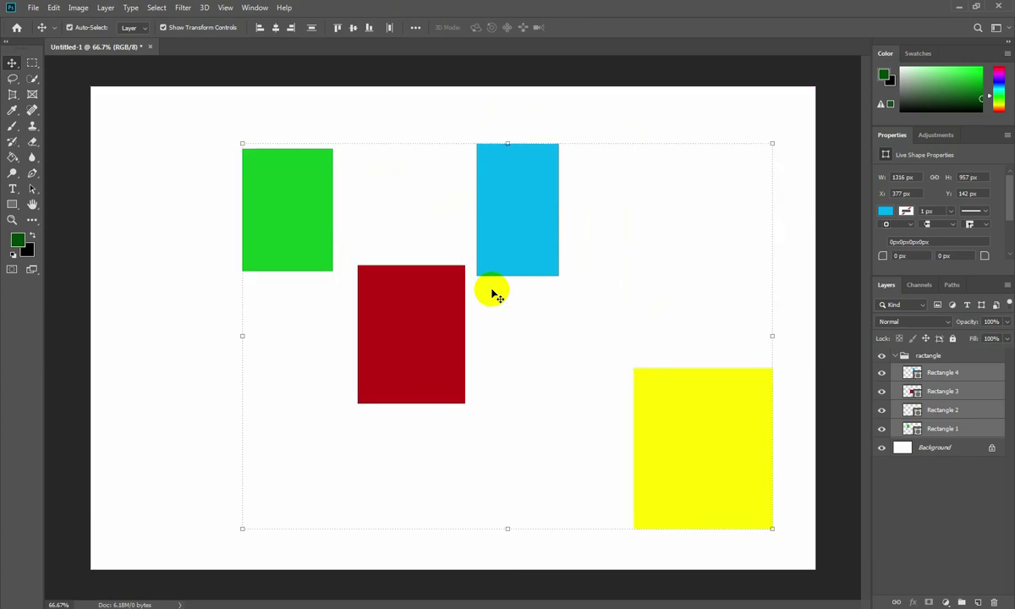
pyautogui.click(257, 28)
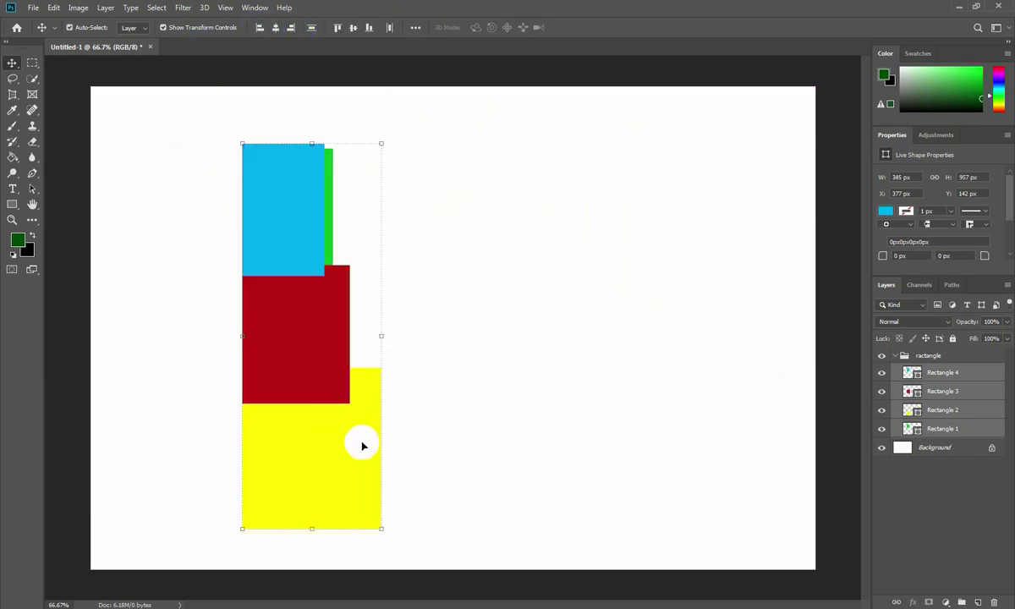
pyautogui.click(319, 29)
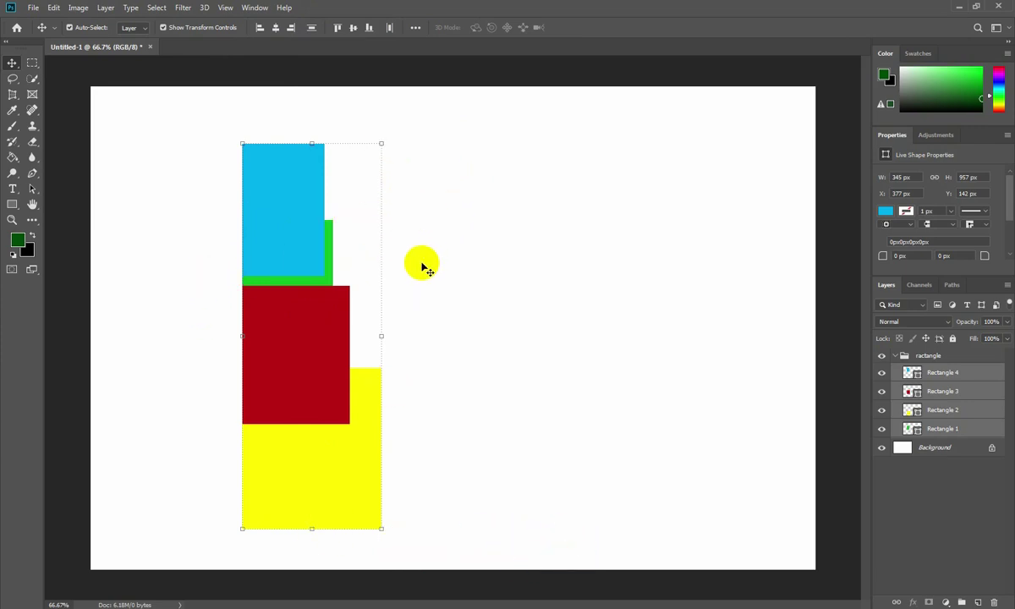
# Marquee-select the stacked rectangles and delete the four rectangle layers
pyautogui.click(305, 233)
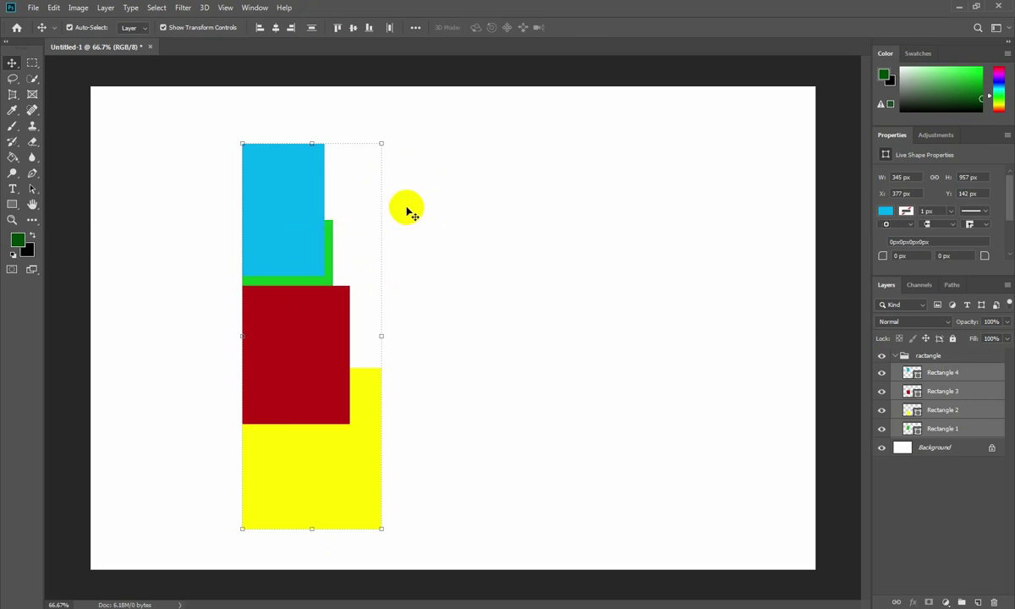
pyautogui.moveTo(448, 127); pyautogui.dragTo(260, 498)
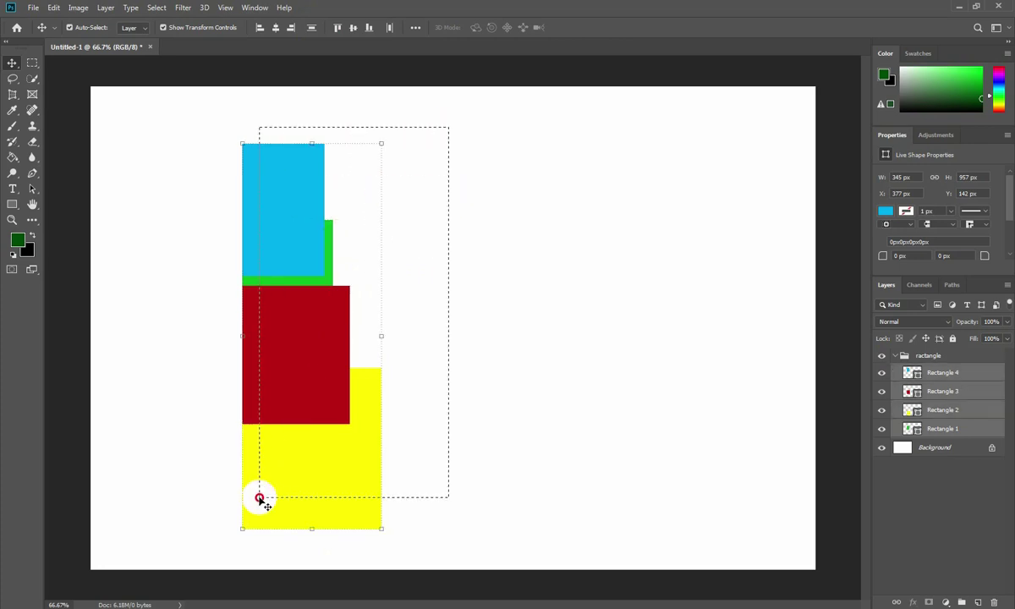
pyautogui.press('Delete')
pyautogui.moveTo(32, 63); pyautogui.dragTo(88, 82)
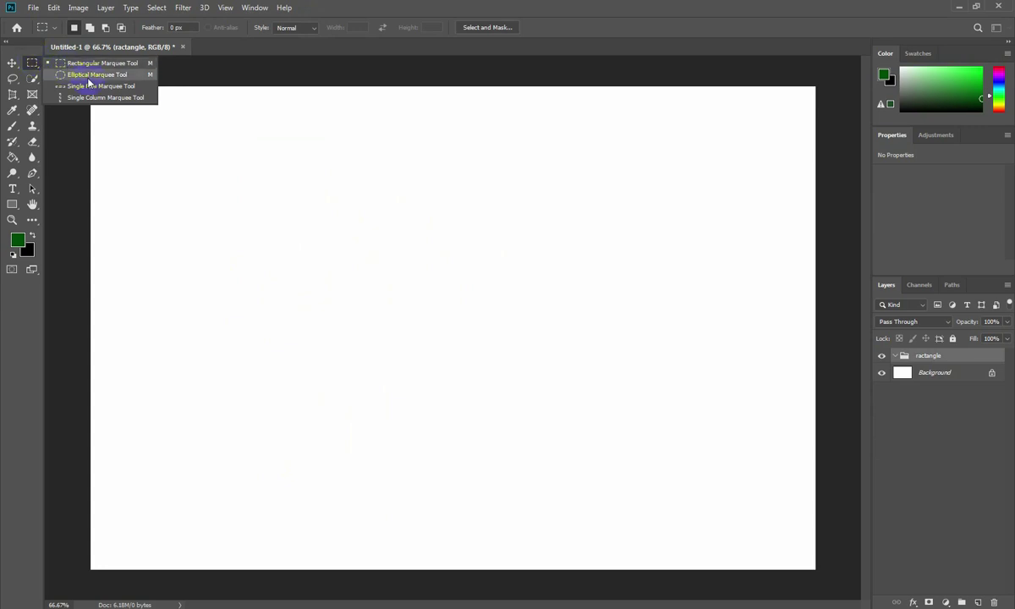
# Draw an elliptical selection at canvas left and fill it dark green on new Layer 1
pyautogui.click(78, 75)
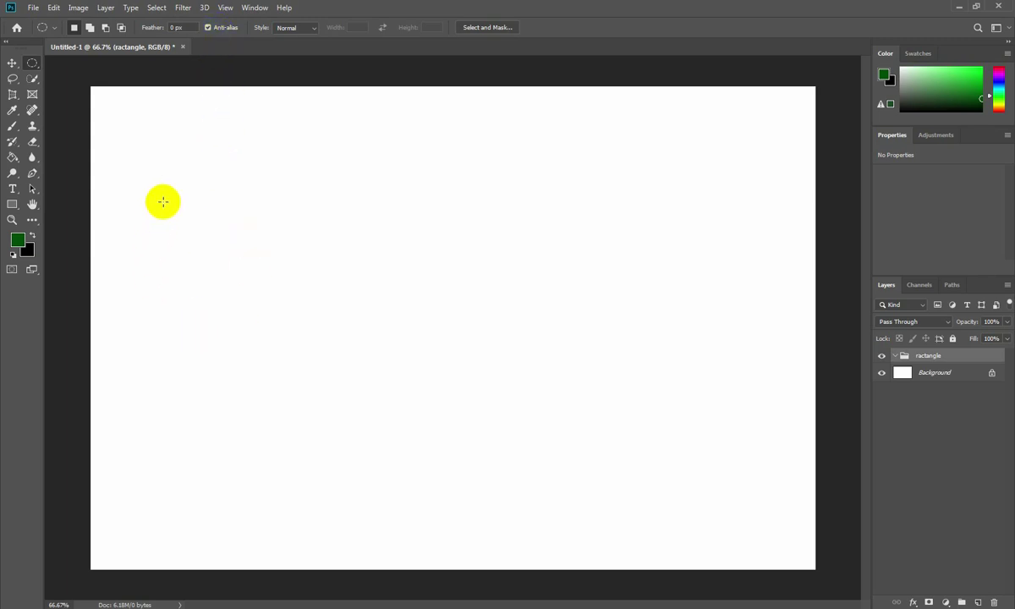
pyautogui.click(206, 66)
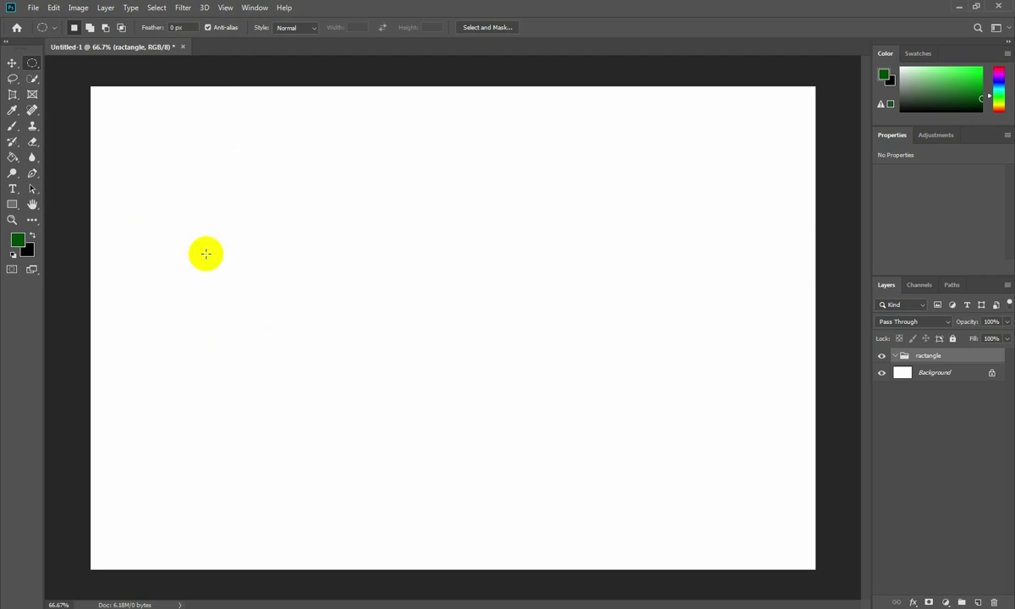
pyautogui.moveTo(166, 199); pyautogui.dragTo(453, 467)
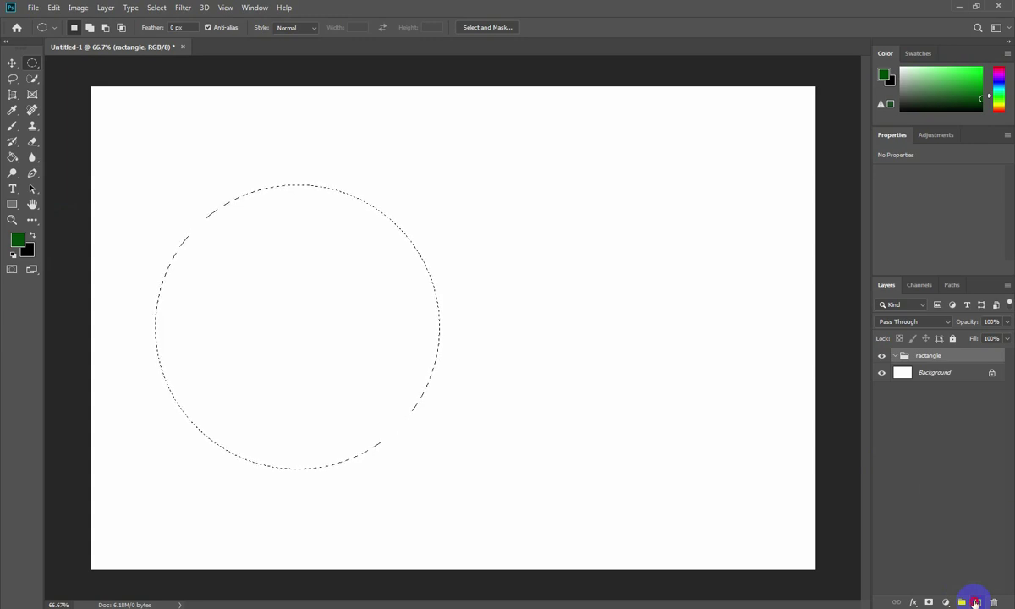
pyautogui.click(976, 602)
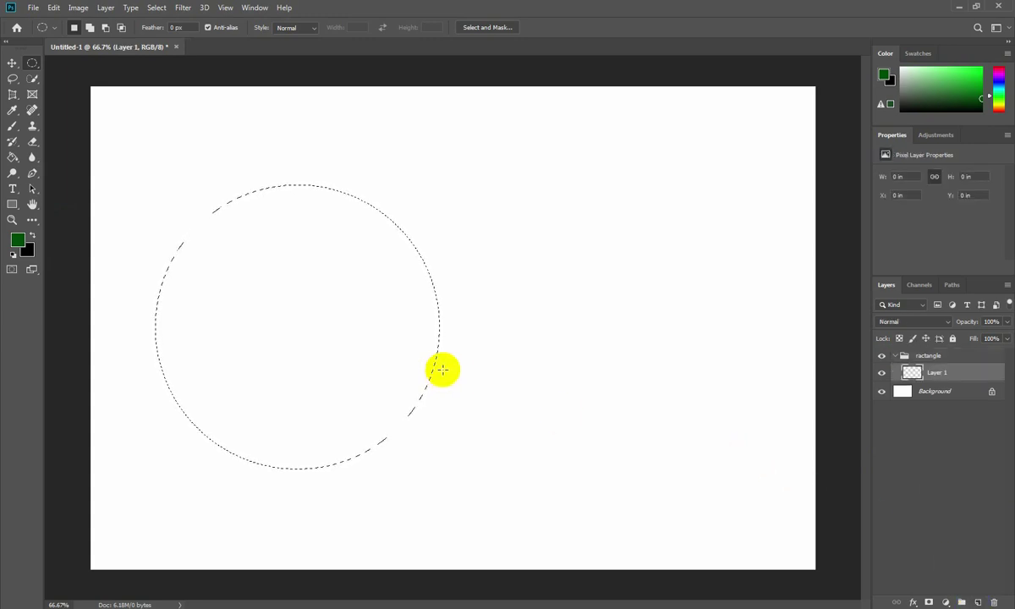
pyautogui.hotkey('alt', 'BackSpace')
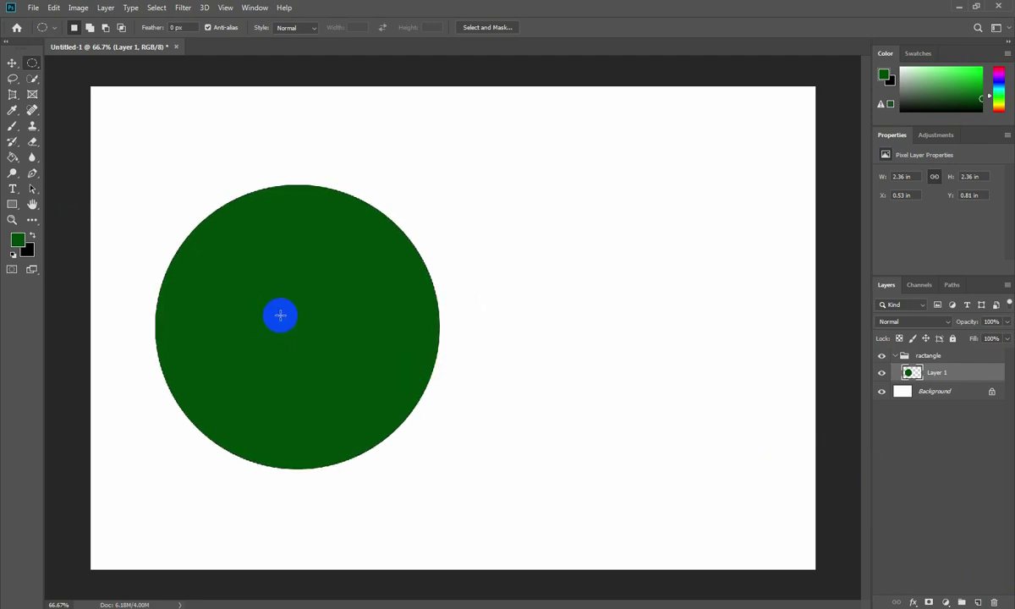
pyautogui.click(441, 263)
pyautogui.click(445, 280)
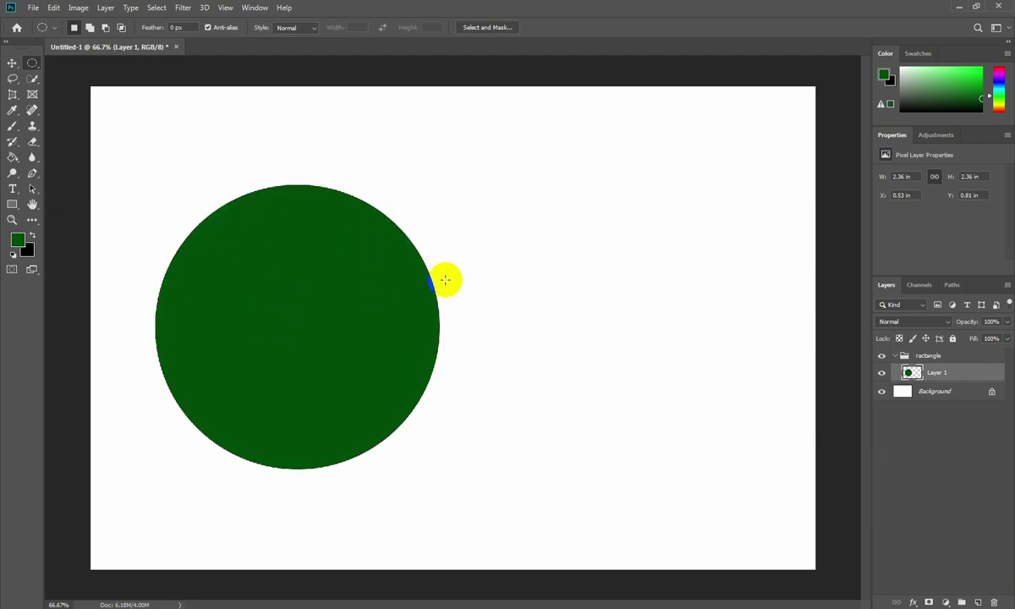
pyautogui.moveTo(458, 215); pyautogui.dragTo(649, 390)
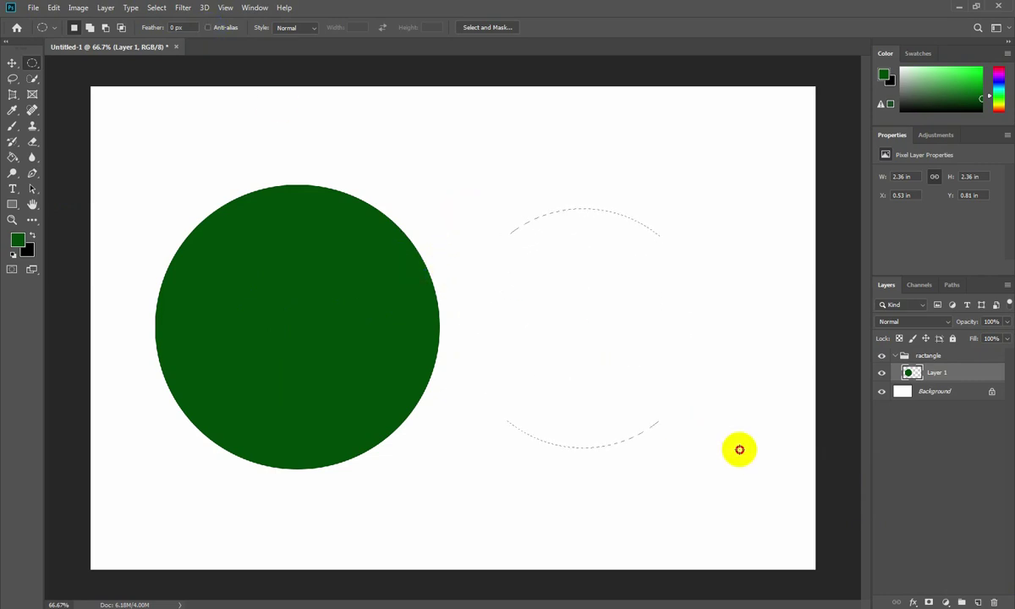
# Draw a second circular selection and fill it dark green on a new Layer 2
pyautogui.moveTo(649, 390); pyautogui.dragTo(800, 494)
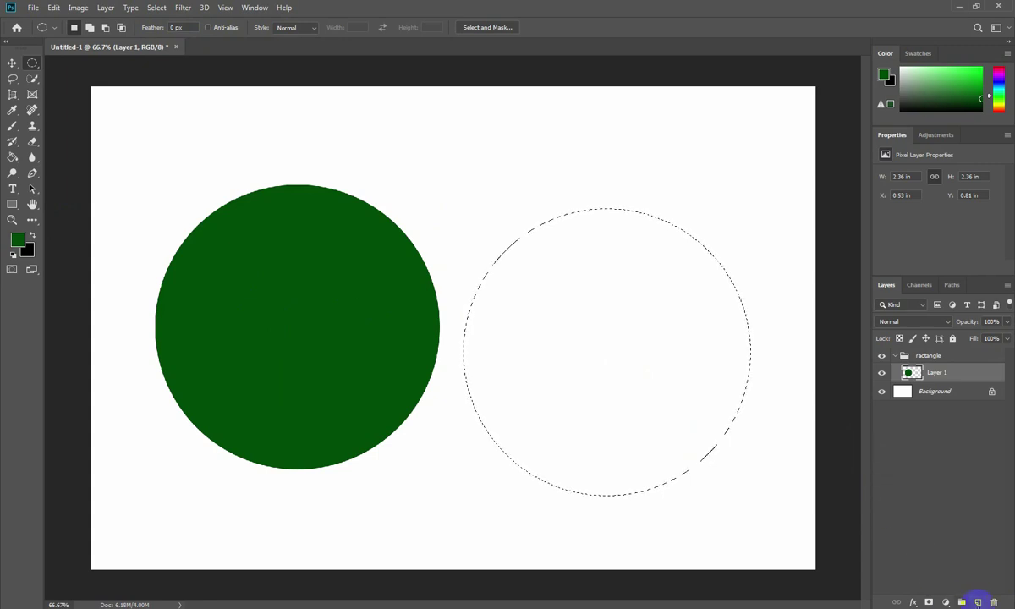
pyautogui.click(978, 603)
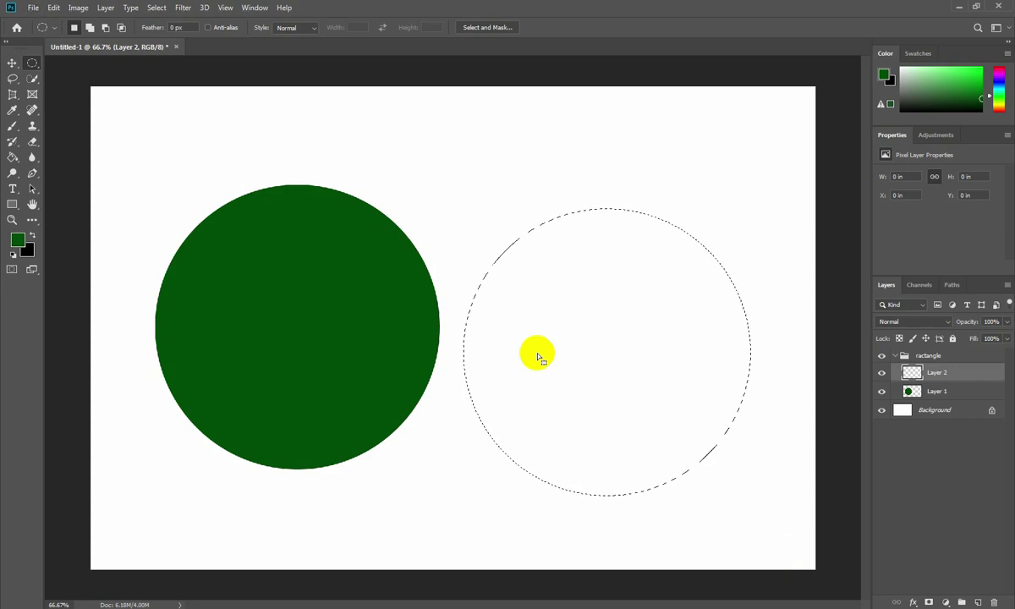
pyautogui.hotkey('alt', 'BackSpace')
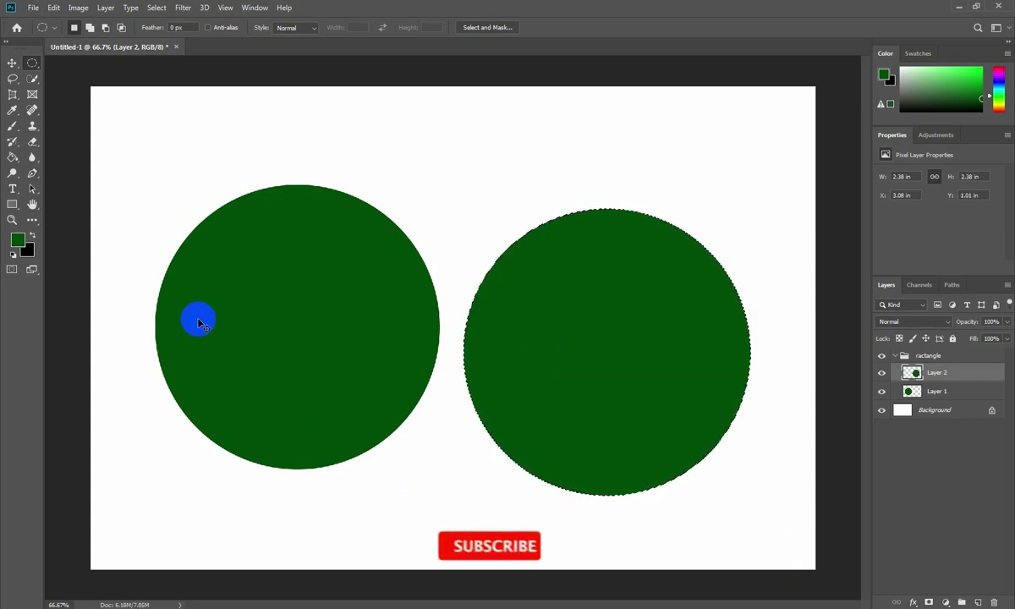
pyautogui.hotkey('ctrl', 'd')
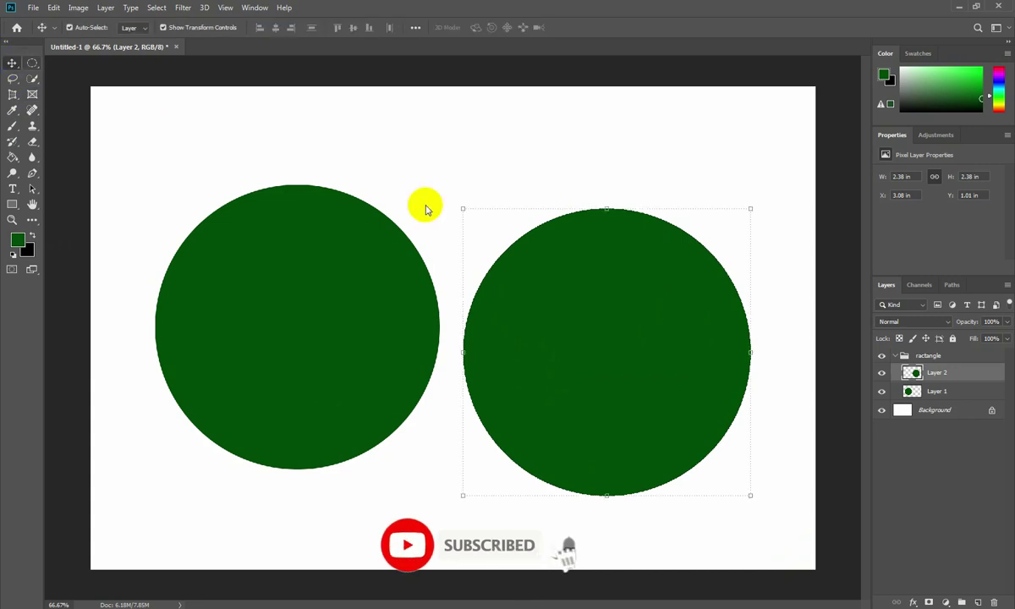
# Nudge the second circle against the first, fit the canvas, then undo both circle layers
pyautogui.moveTo(547, 269); pyautogui.dragTo(535, 257)
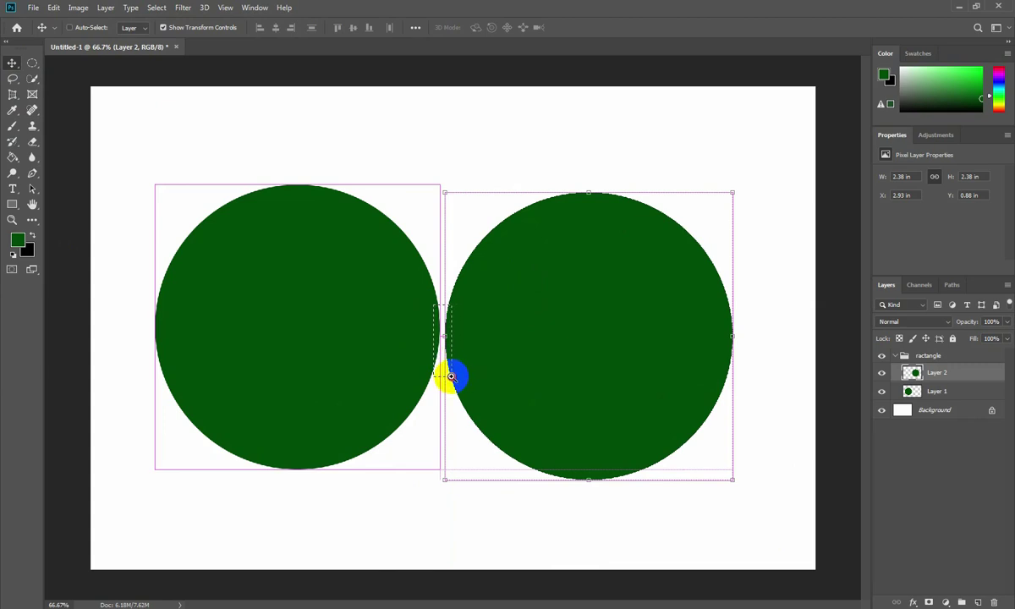
pyautogui.moveTo(451, 375)
pyautogui.mouseDown()
pyautogui.moveTo(462, 356)
pyautogui.moveTo(465, 382)
pyautogui.mouseUp()
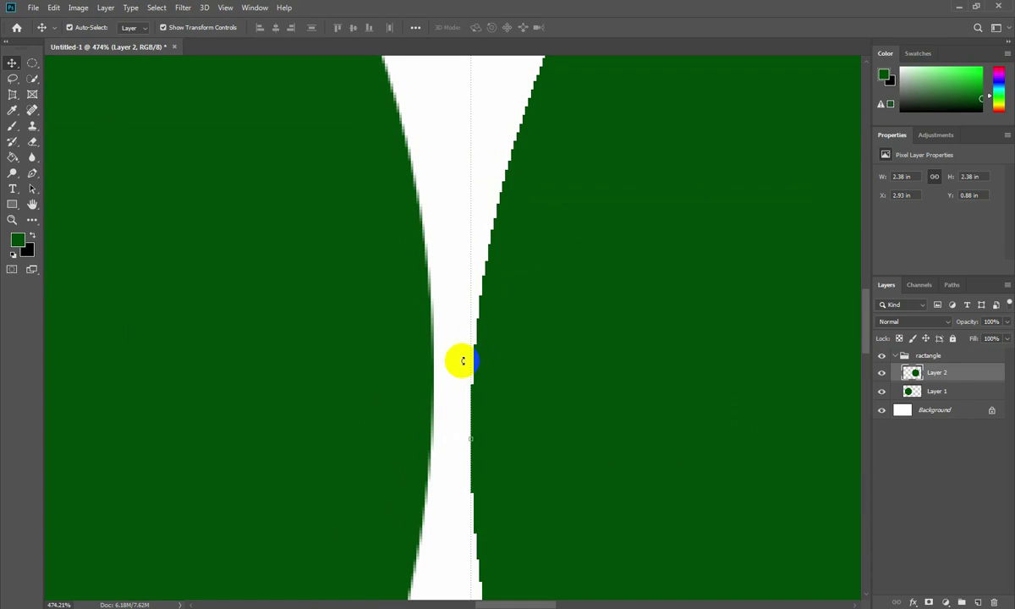
pyautogui.hotkey('ctrl', '0')
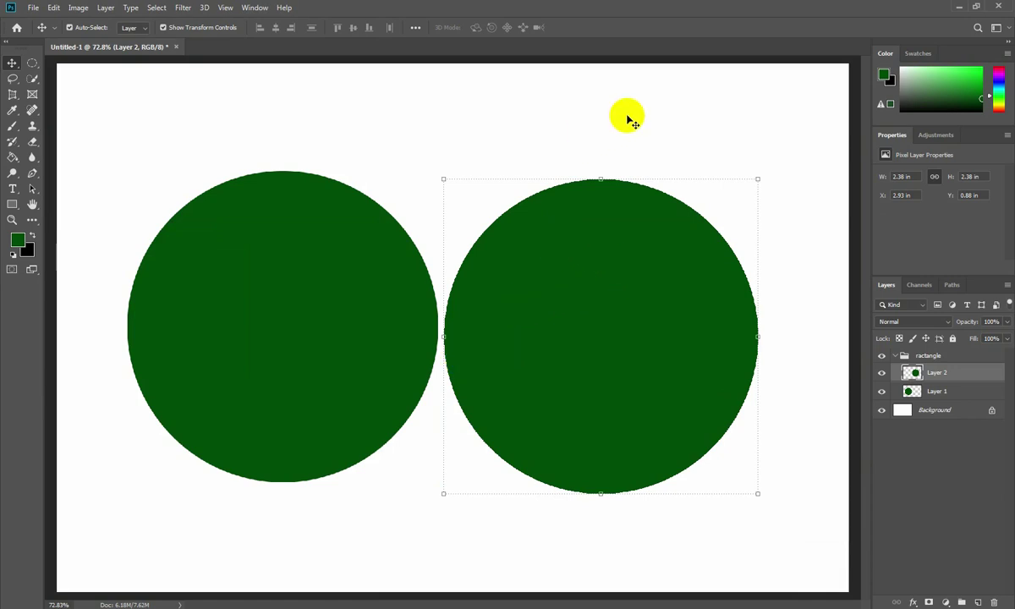
pyautogui.hotkey('ctrl', 'z')
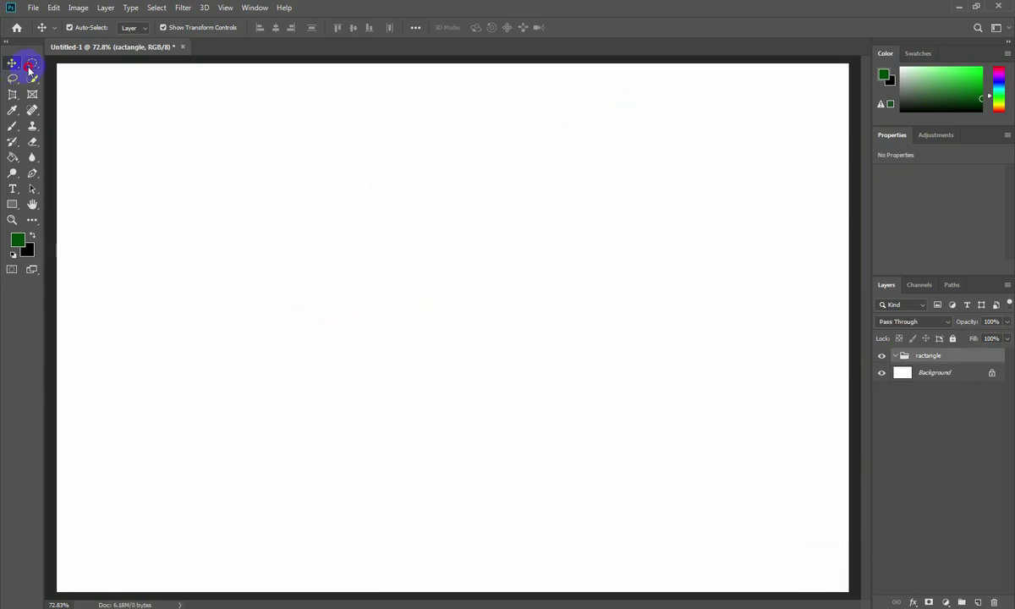
# Switch to the plain freehand Lasso Tool
pyautogui.moveTo(30, 67)
pyautogui.mouseDown()
pyautogui.moveTo(67, 63)
pyautogui.moveTo(74, 78)
pyautogui.mouseUp()
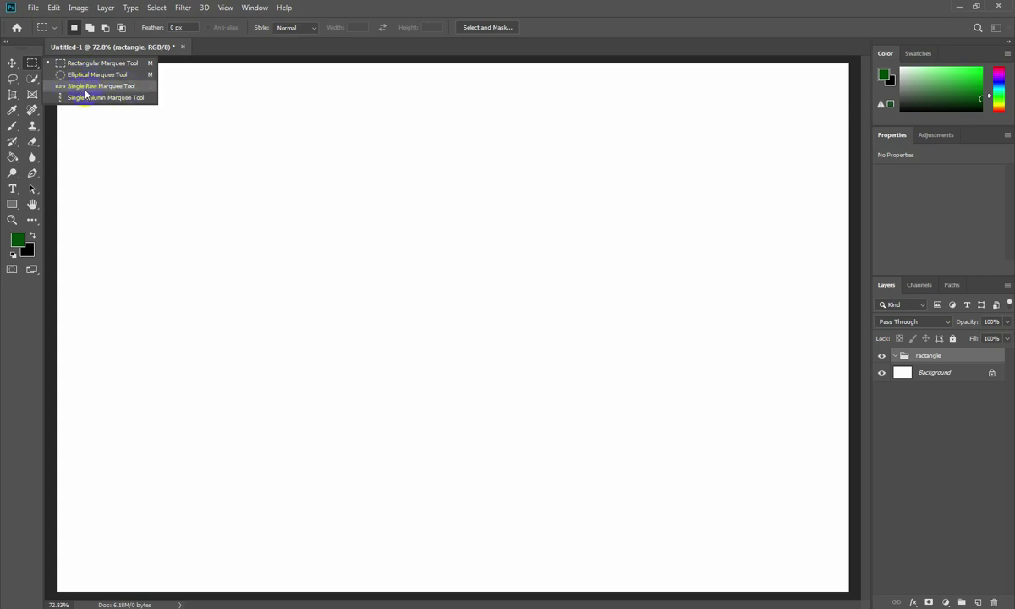
pyautogui.click(11, 77)
pyautogui.rightClick(11, 78)
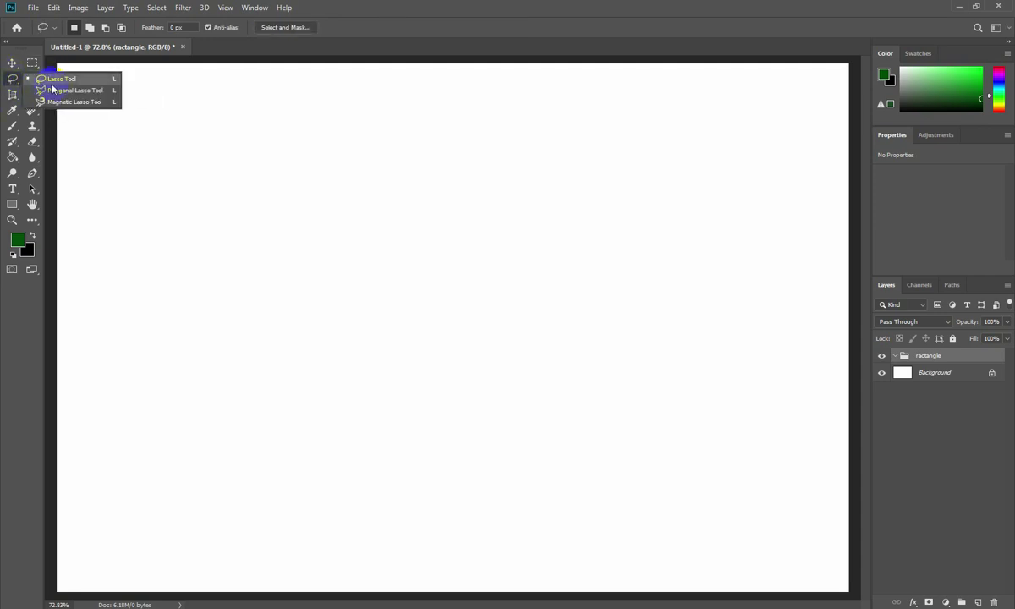
pyautogui.click(16, 85)
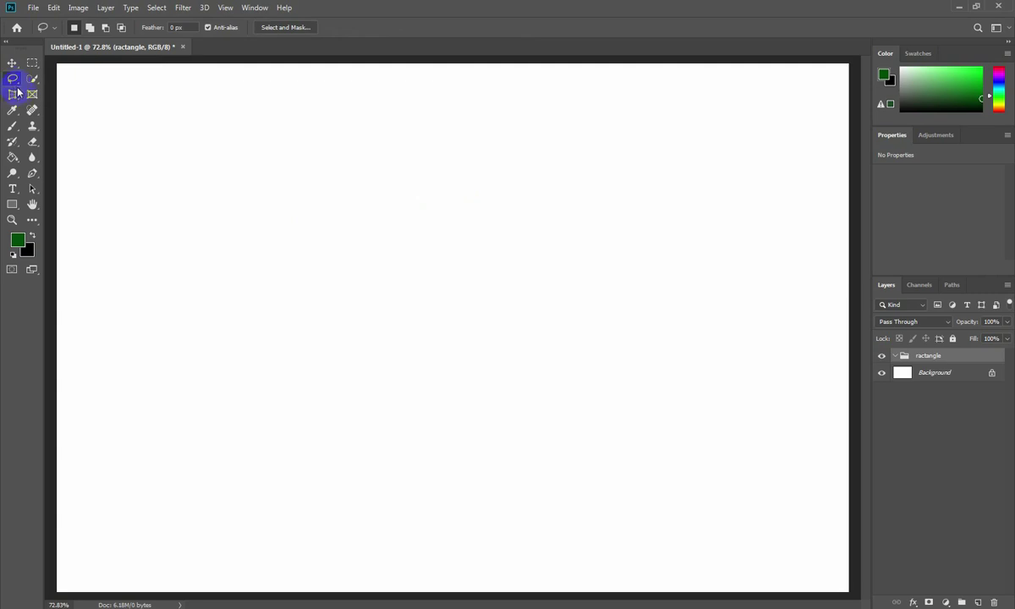
# Draw and clear a test lasso selection, then close Untitled-1 to get the save prompt
pyautogui.moveTo(301, 266)
pyautogui.mouseDown()
pyautogui.moveTo(572, 180)
pyautogui.moveTo(653, 287)
pyautogui.moveTo(601, 406)
pyautogui.moveTo(396, 421)
pyautogui.moveTo(248, 346)
pyautogui.moveTo(281, 265)
pyautogui.moveTo(302, 256)
pyautogui.mouseUp()
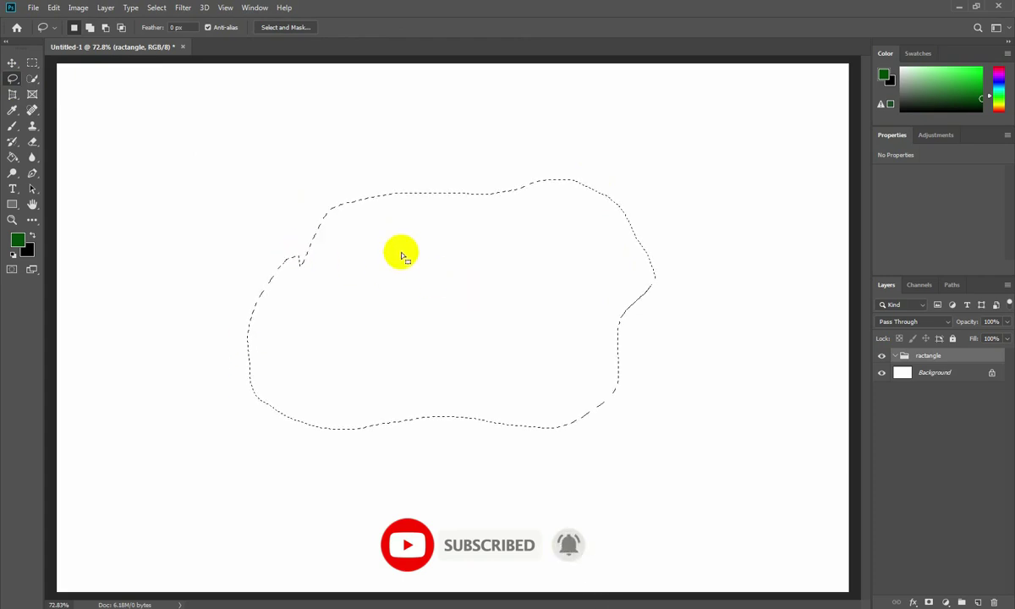
pyautogui.click(475, 210)
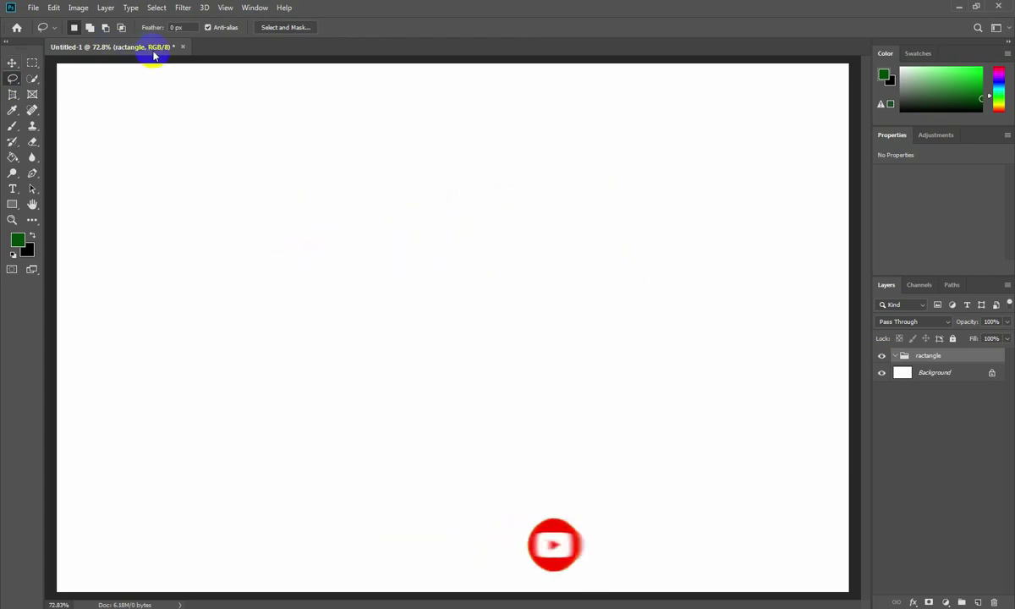
pyautogui.click(183, 48)
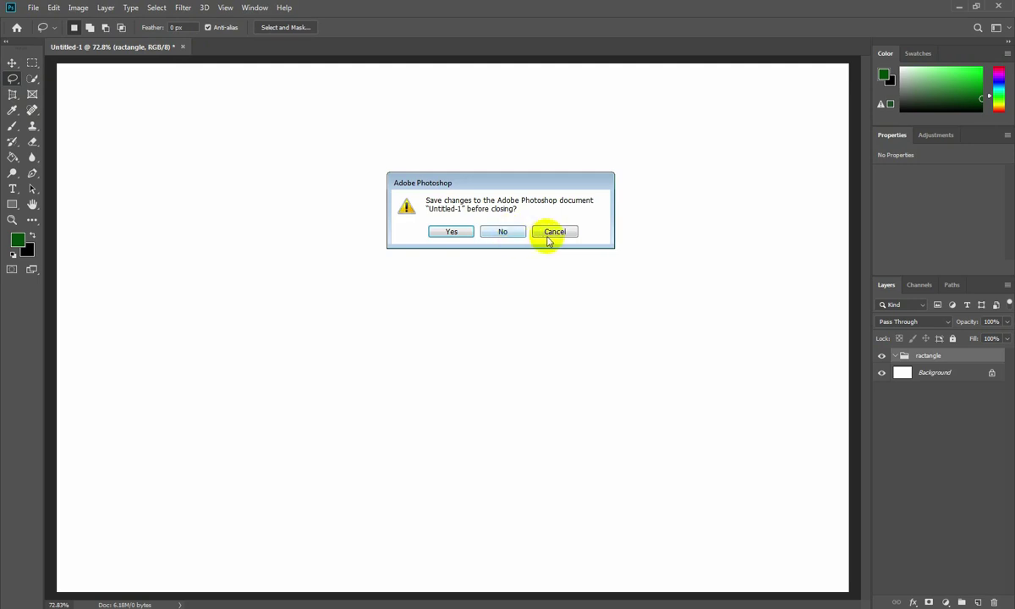
# Cancel the close, then open the Unsplash fruit bowl, mosque and Petra photos together
pyautogui.click(548, 232)
pyautogui.click(33, 7)
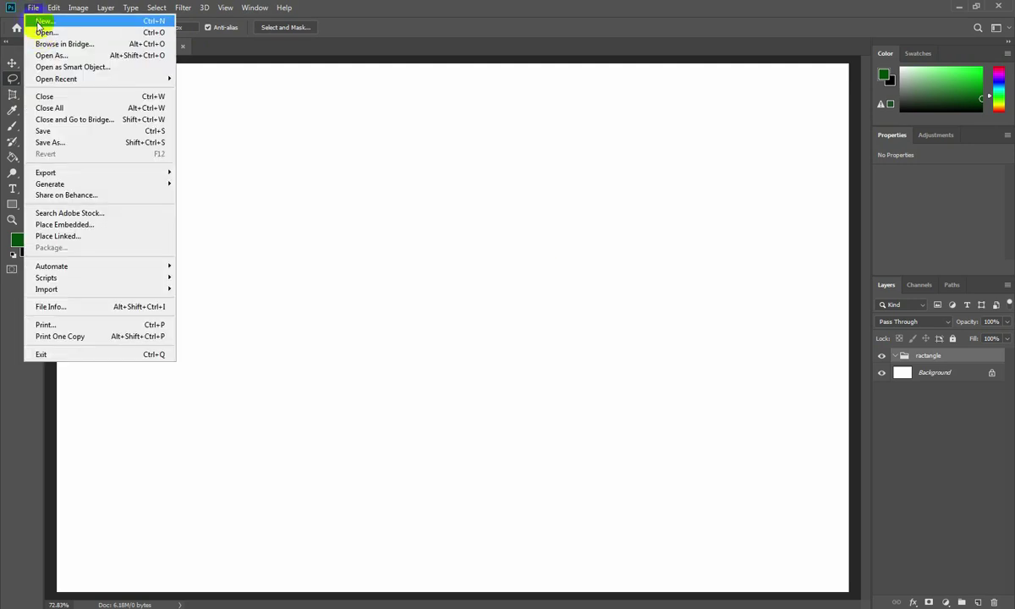
pyautogui.click(47, 32)
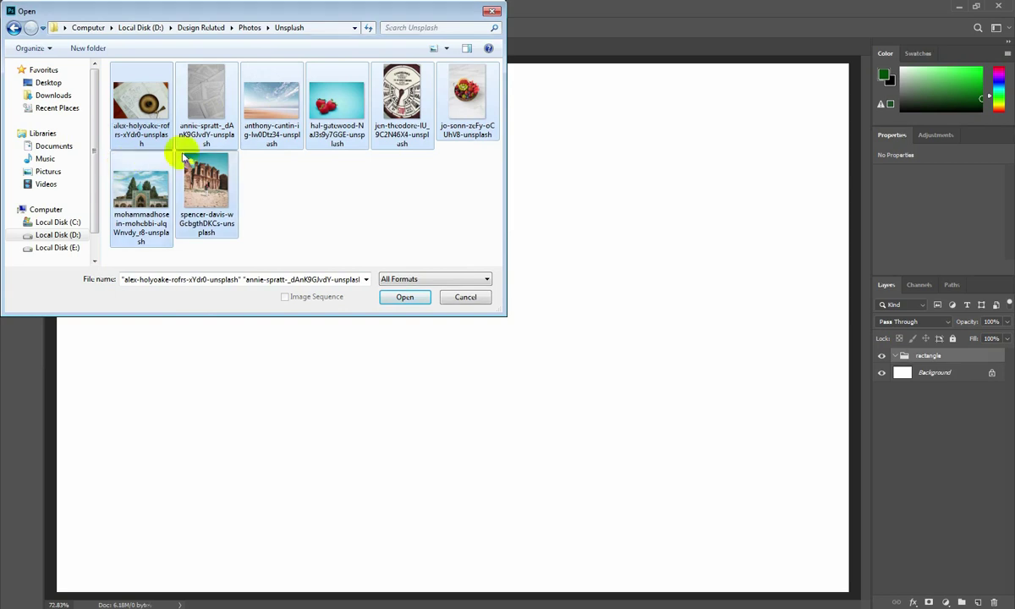
pyautogui.moveTo(254, 157); pyautogui.dragTo(501, 82)
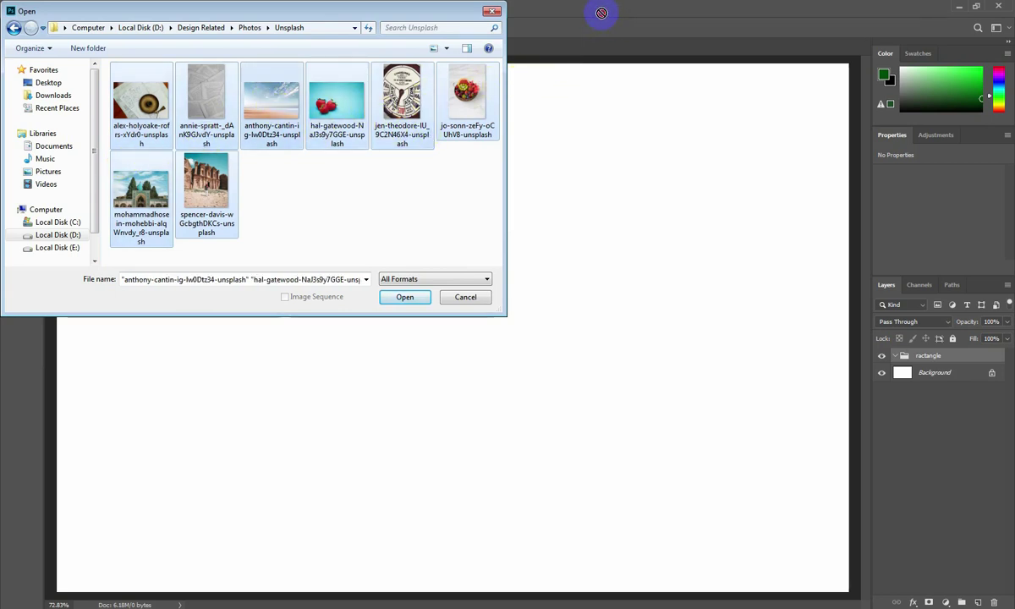
pyautogui.click(404, 299)
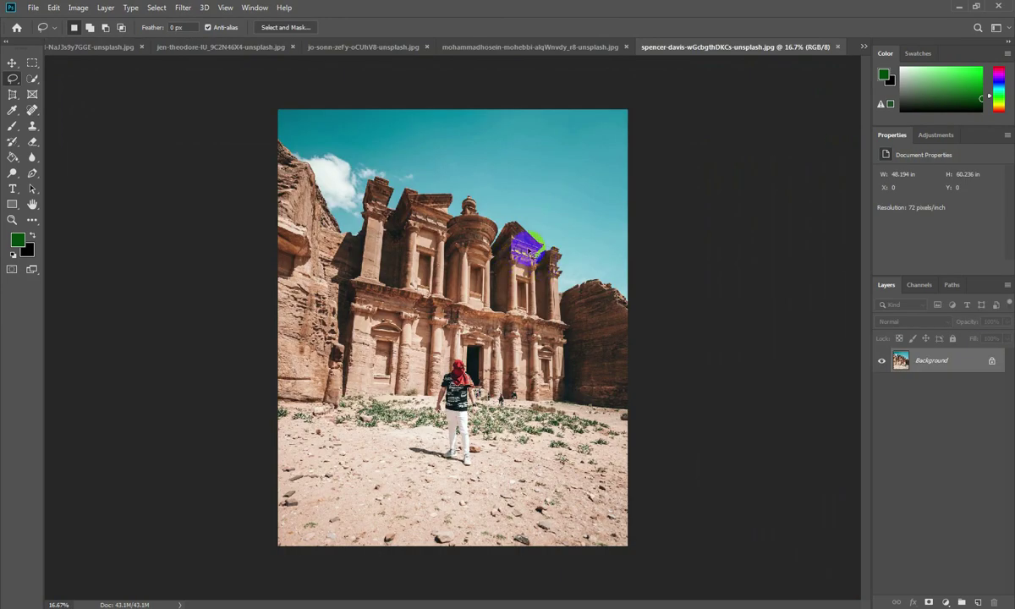
# Zoom in on the jo-sonn fruit bowl photo and lasso around the entire bowl and fruit
pyautogui.click(552, 48)
pyautogui.click(435, 46)
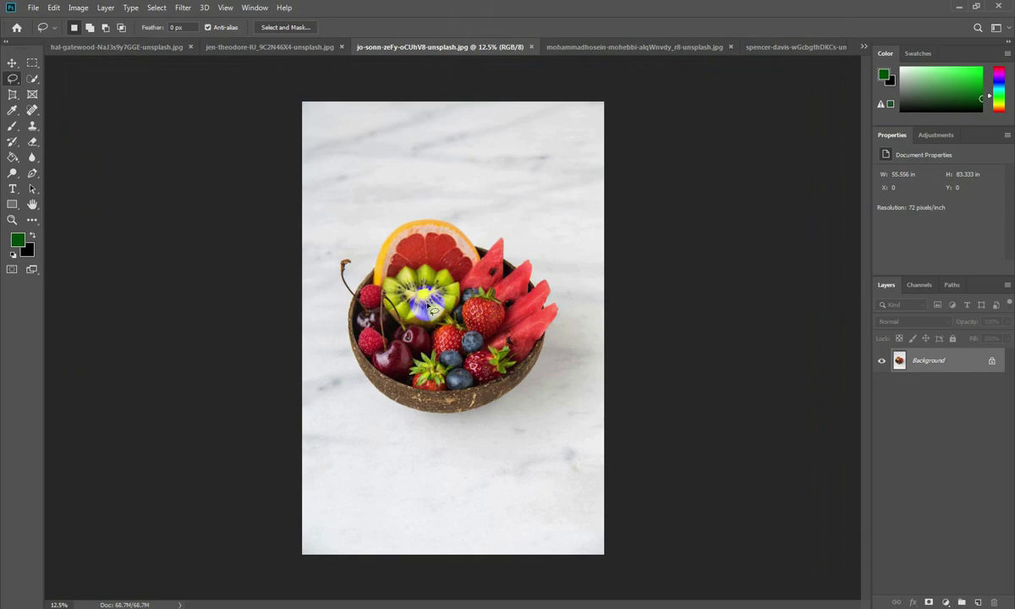
pyautogui.moveTo(317, 215); pyautogui.dragTo(629, 461)
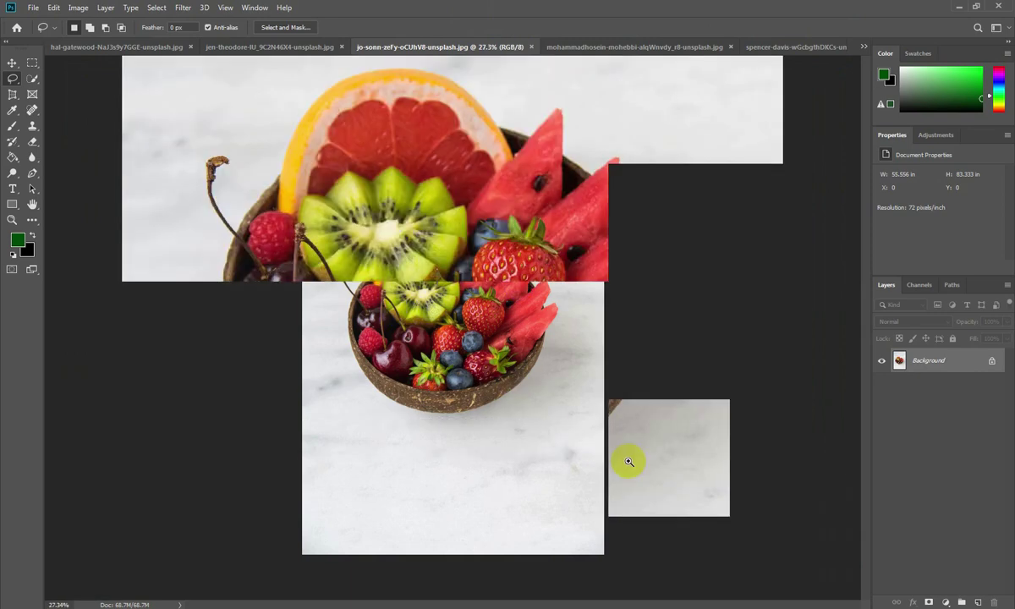
pyautogui.moveTo(245, 288); pyautogui.dragTo(278, 286)
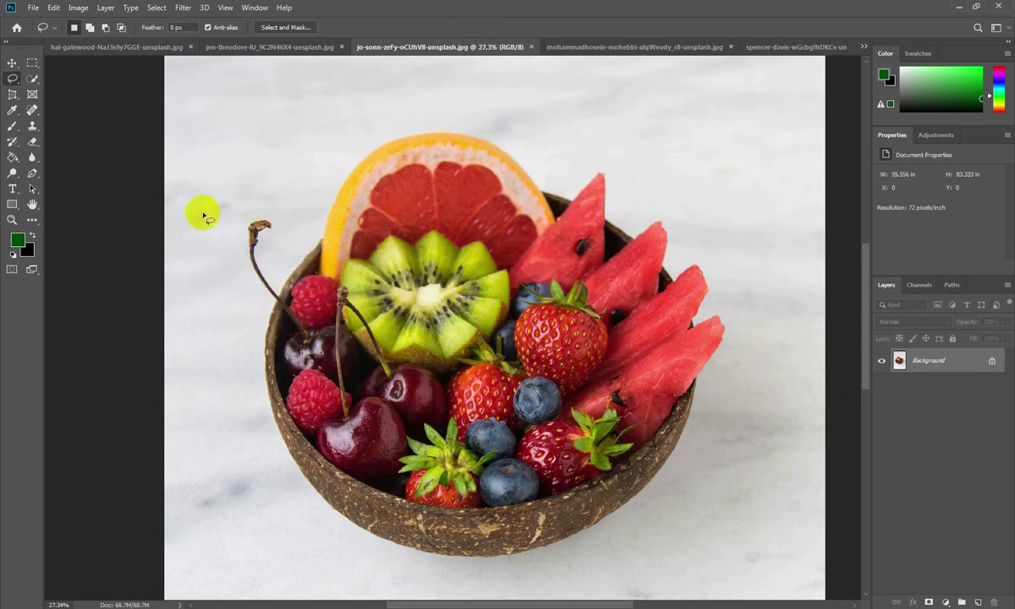
pyautogui.moveTo(322, 243)
pyautogui.mouseDown()
pyautogui.moveTo(429, 132)
pyautogui.moveTo(483, 134)
pyautogui.moveTo(521, 151)
pyautogui.moveTo(541, 187)
pyautogui.moveTo(602, 163)
pyautogui.moveTo(629, 231)
pyautogui.moveTo(720, 287)
pyautogui.mouseUp()
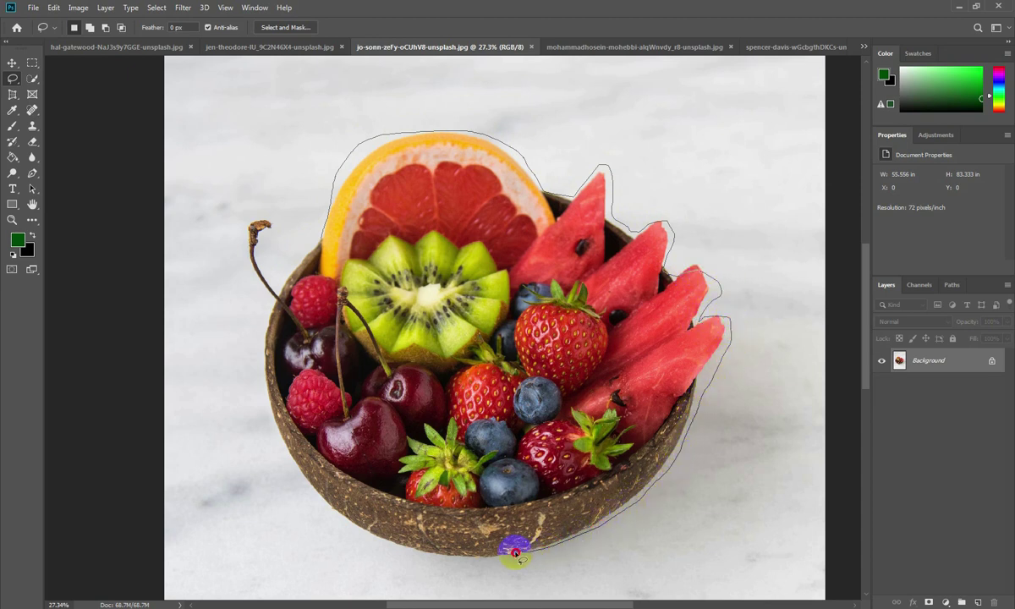
pyautogui.moveTo(411, 539)
pyautogui.mouseDown()
pyautogui.moveTo(284, 442)
pyautogui.moveTo(261, 301)
pyautogui.moveTo(302, 224)
pyautogui.mouseUp()
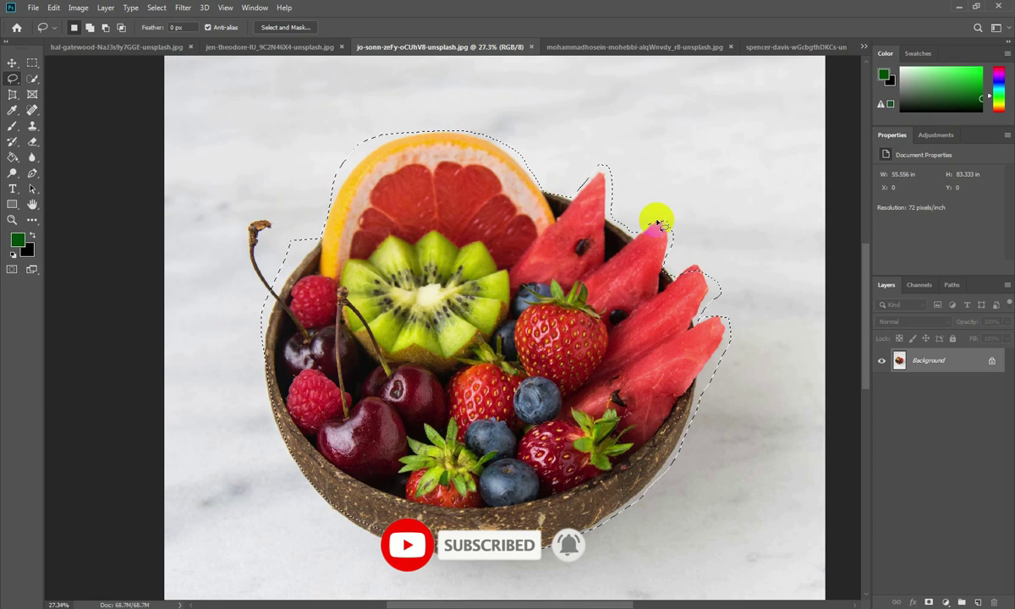
# Copy the fruit bowl selection onto Layer 1 with Layer Via Copy
pyautogui.rightClick(568, 240)
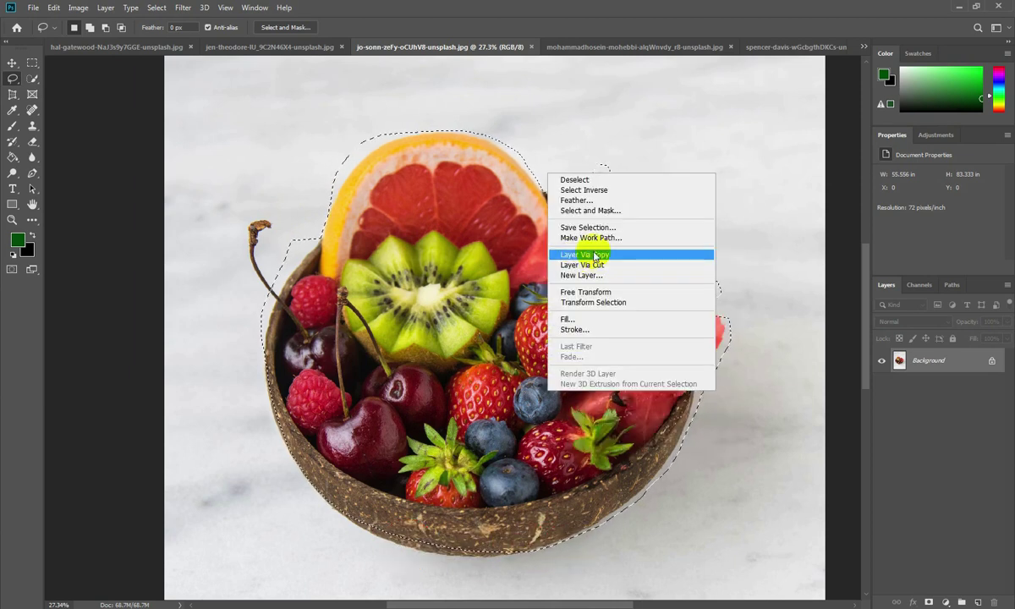
pyautogui.click(595, 257)
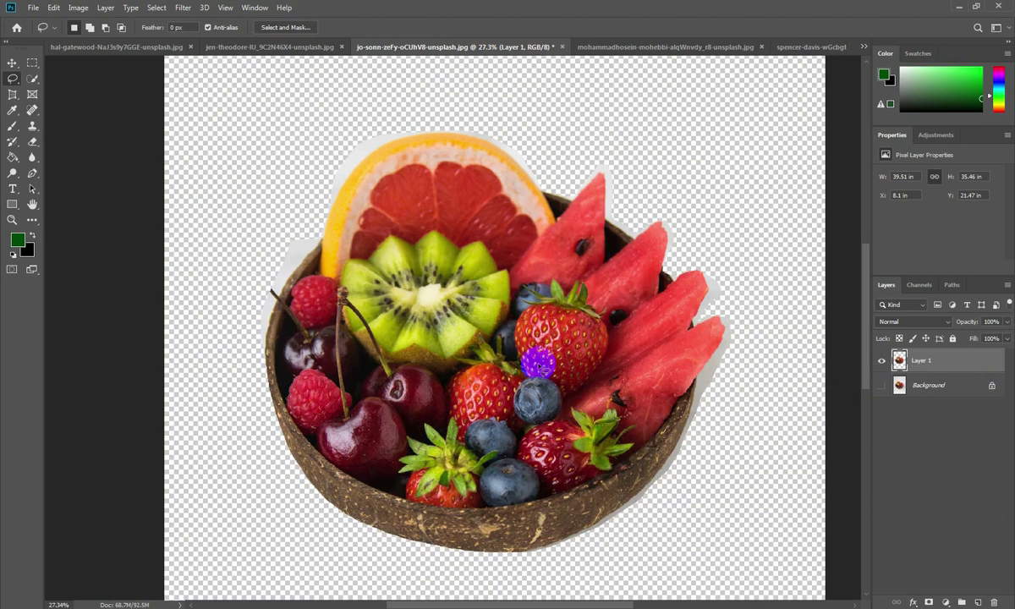
pyautogui.rightClick(9, 80)
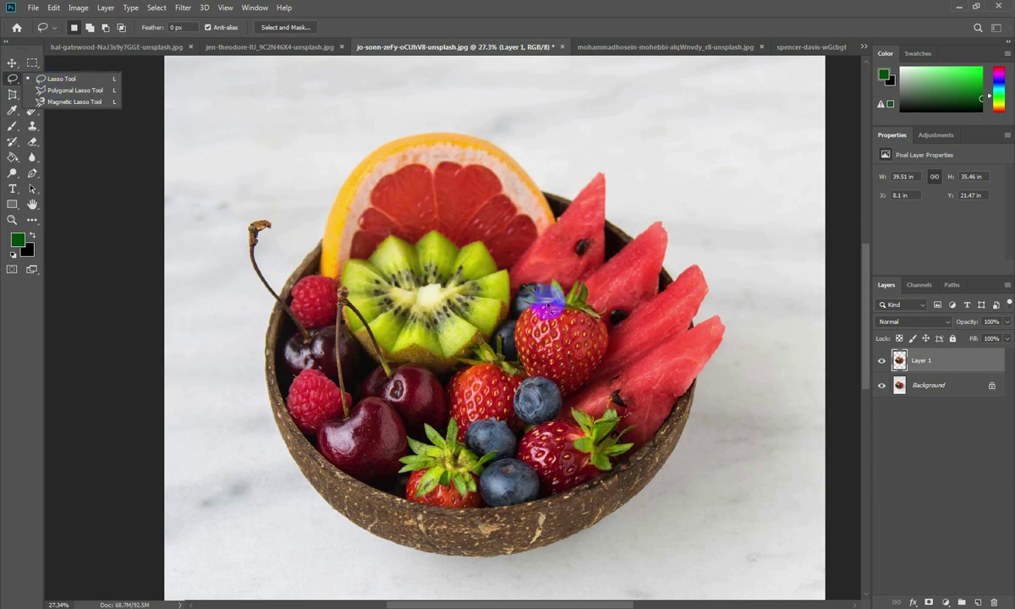
# Switch to the Polygonal Lasso Tool and bring up the mohammadhosein-mohebbi mosque photo
pyautogui.click(75, 90)
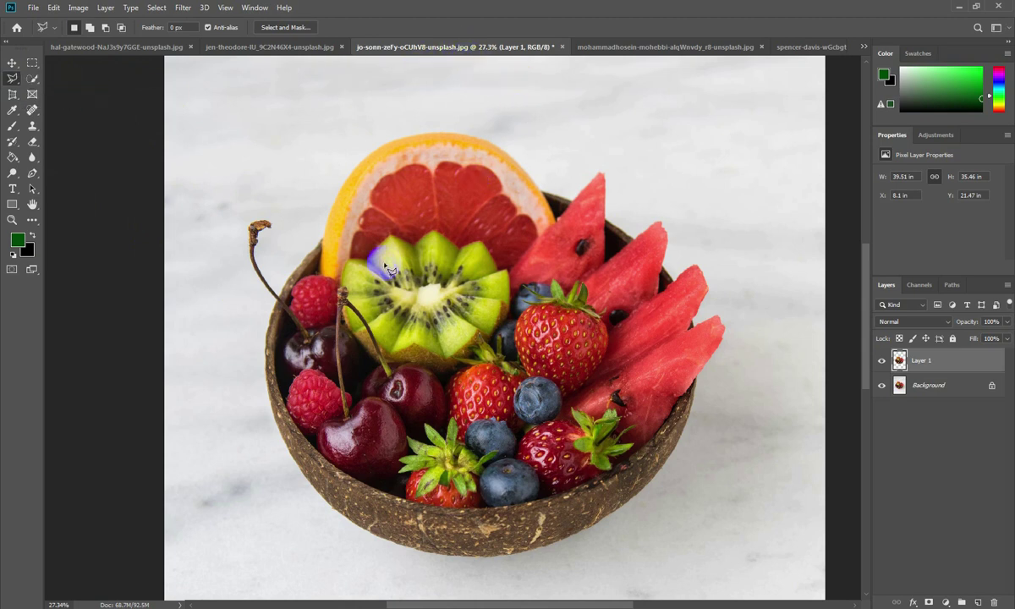
pyautogui.click(324, 239)
pyautogui.click(394, 143)
pyautogui.click(616, 46)
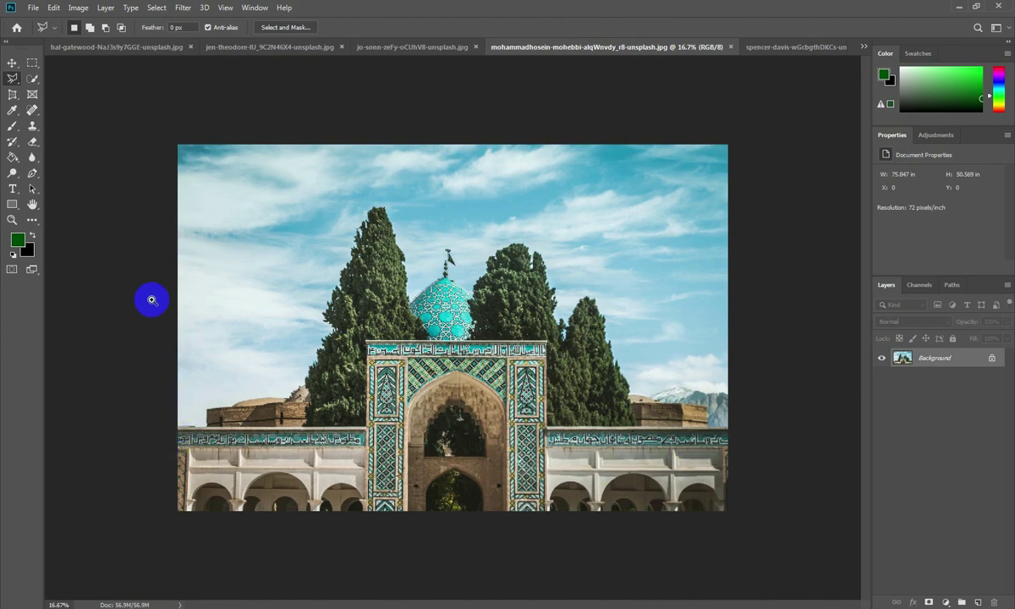
# Zoom in and place polygon points along the roof edge, gateway top and right edge
pyautogui.click(481, 510)
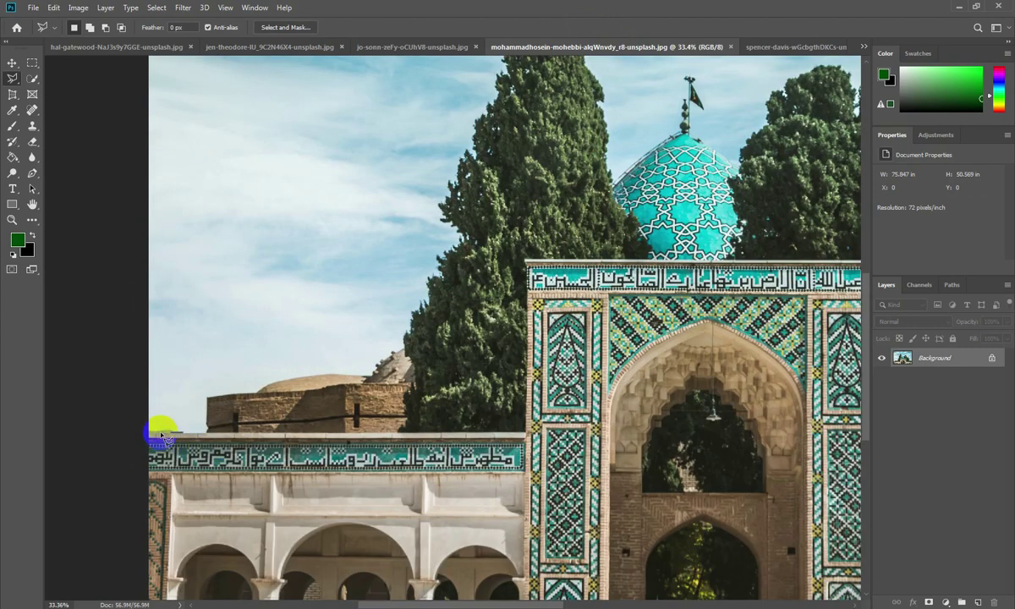
pyautogui.click(151, 434)
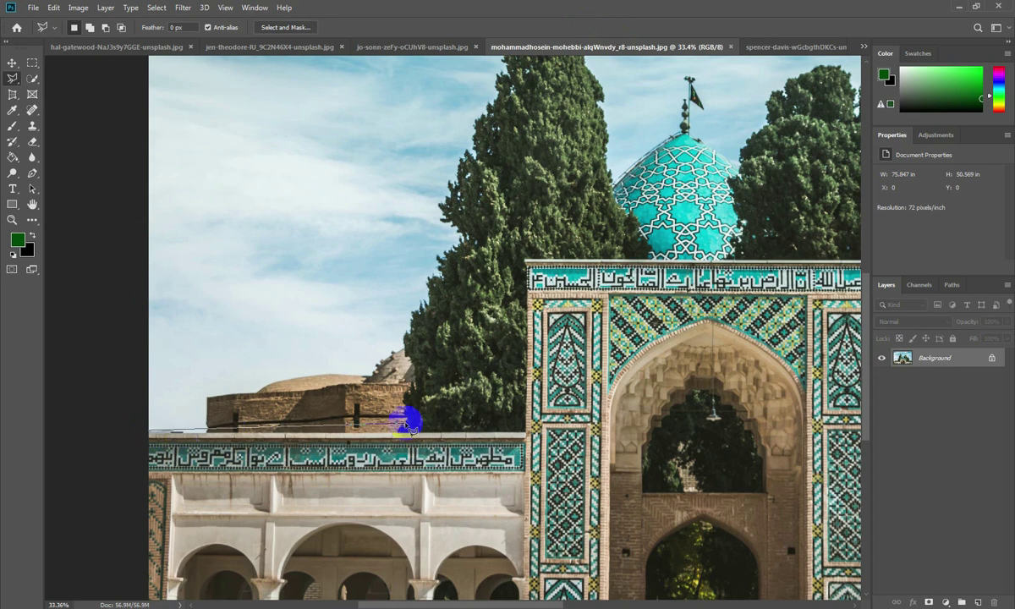
pyautogui.click(526, 431)
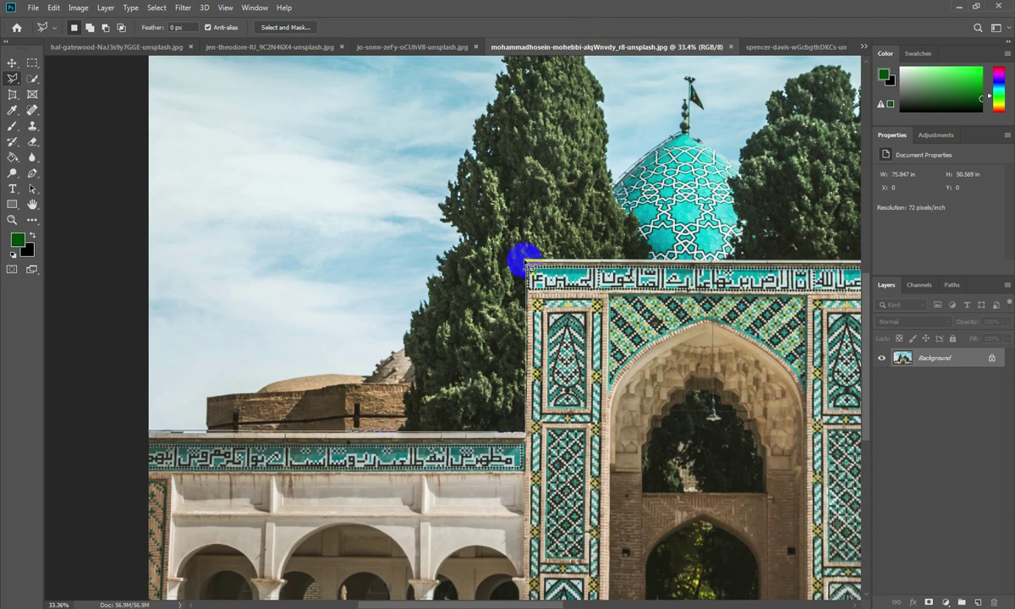
pyautogui.moveTo(664, 273); pyautogui.dragTo(492, 267)
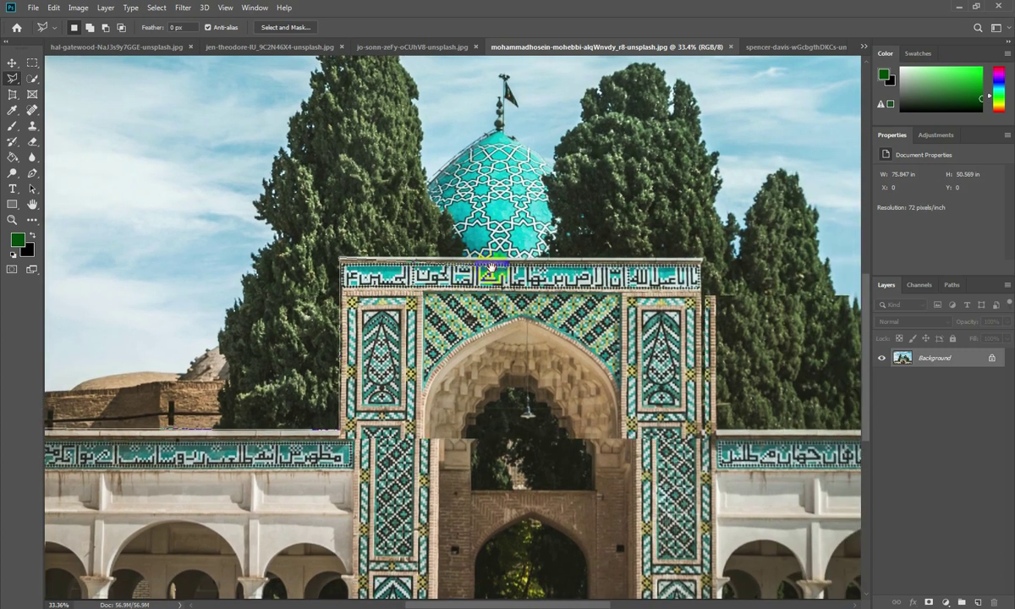
pyautogui.click(695, 258)
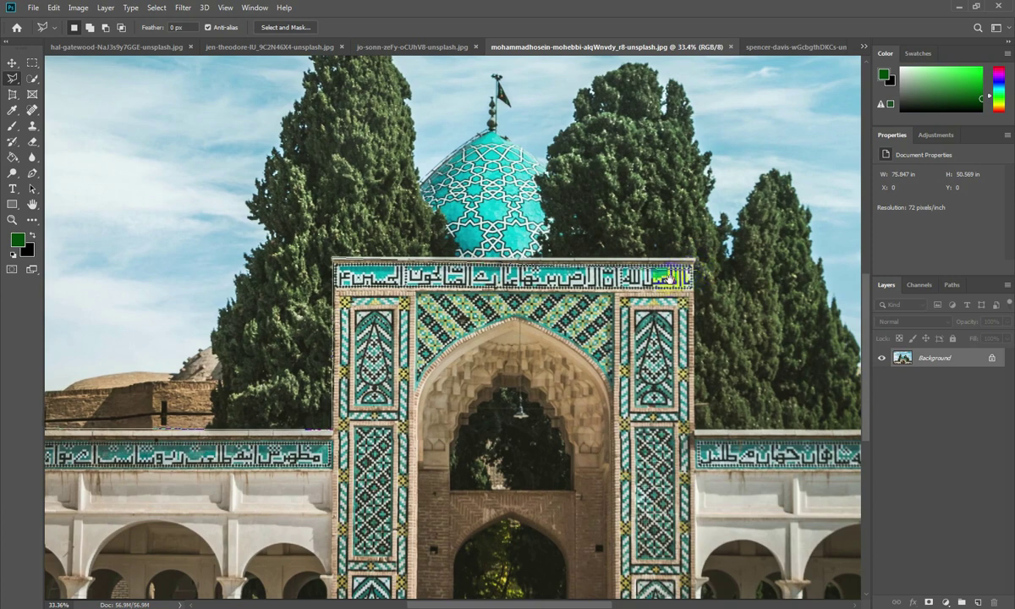
pyautogui.moveTo(692, 271); pyautogui.dragTo(630, 285)
pyautogui.click(643, 271)
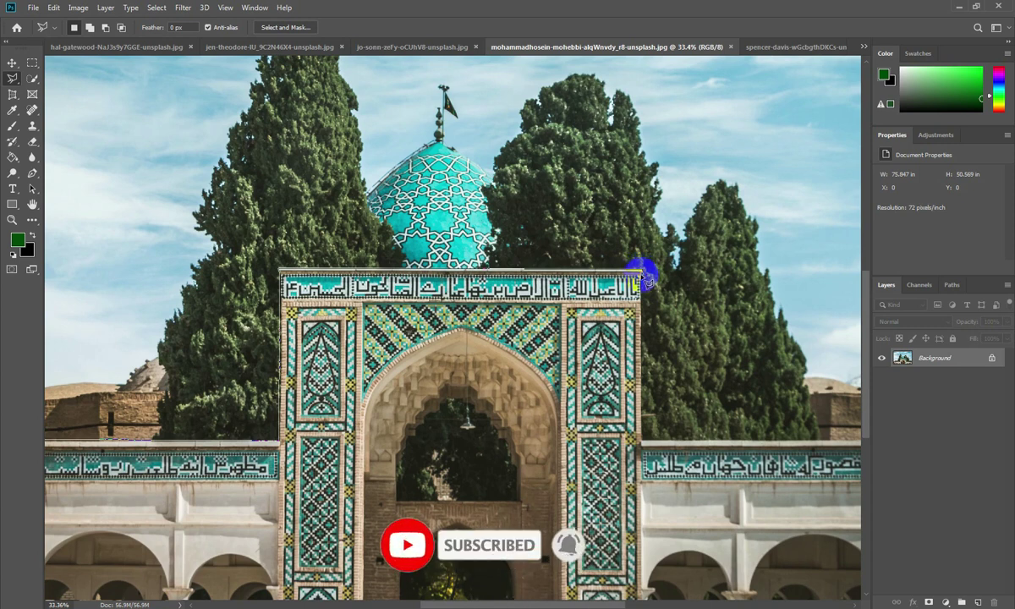
pyautogui.click(645, 435)
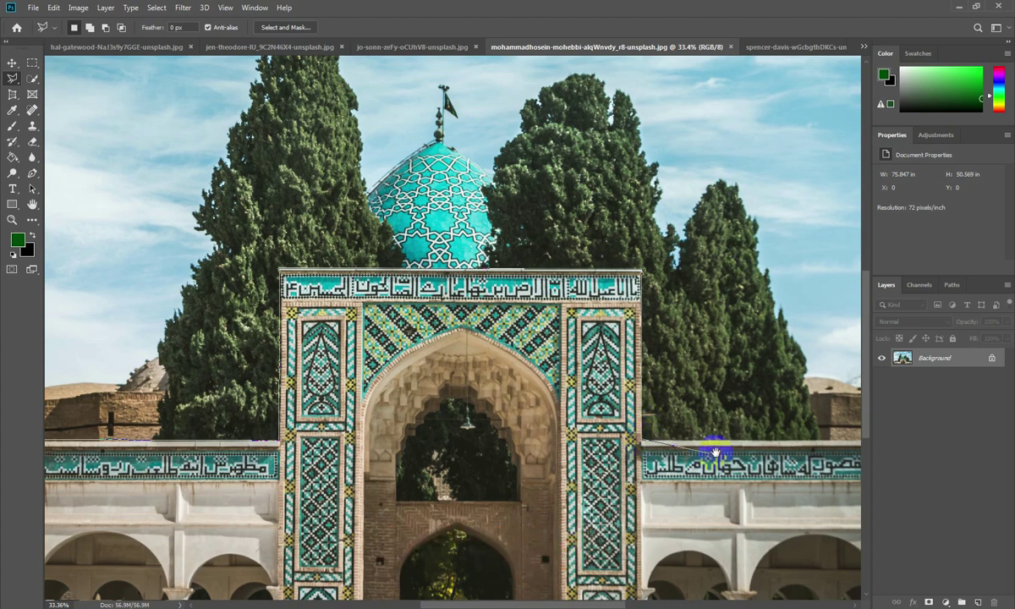
# Extend the polygon outline along the parapet to the image's right edge
pyautogui.moveTo(715, 452); pyautogui.dragTo(480, 446)
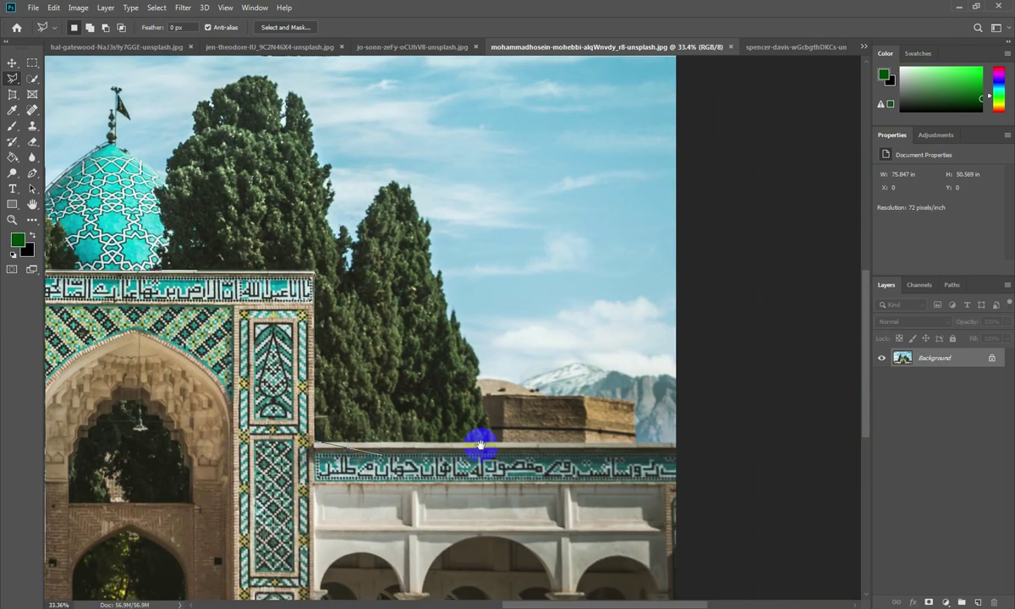
pyautogui.click(678, 442)
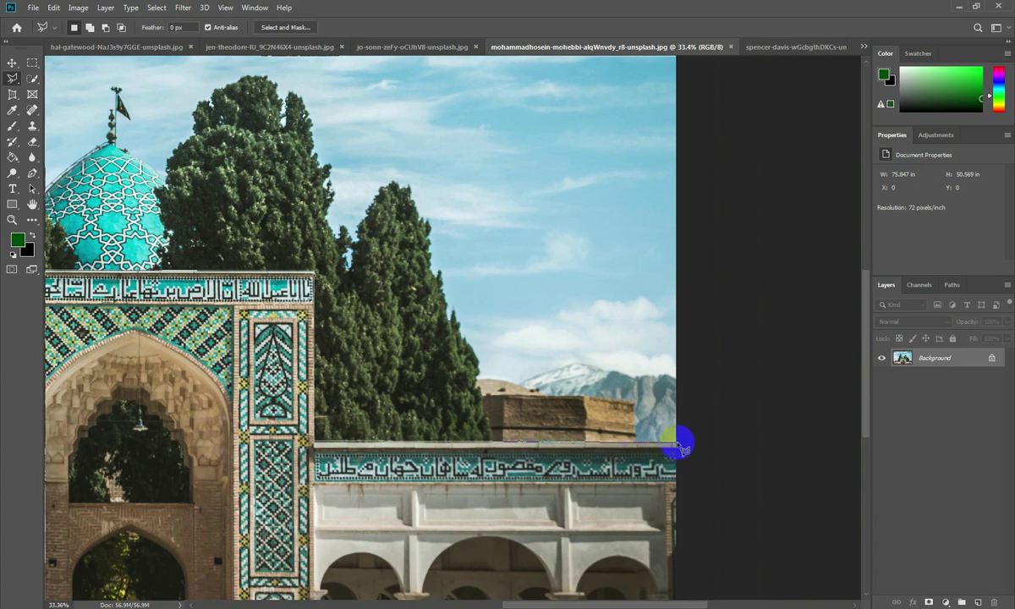
pyautogui.click(674, 539)
pyautogui.moveTo(670, 486); pyautogui.dragTo(661, 249)
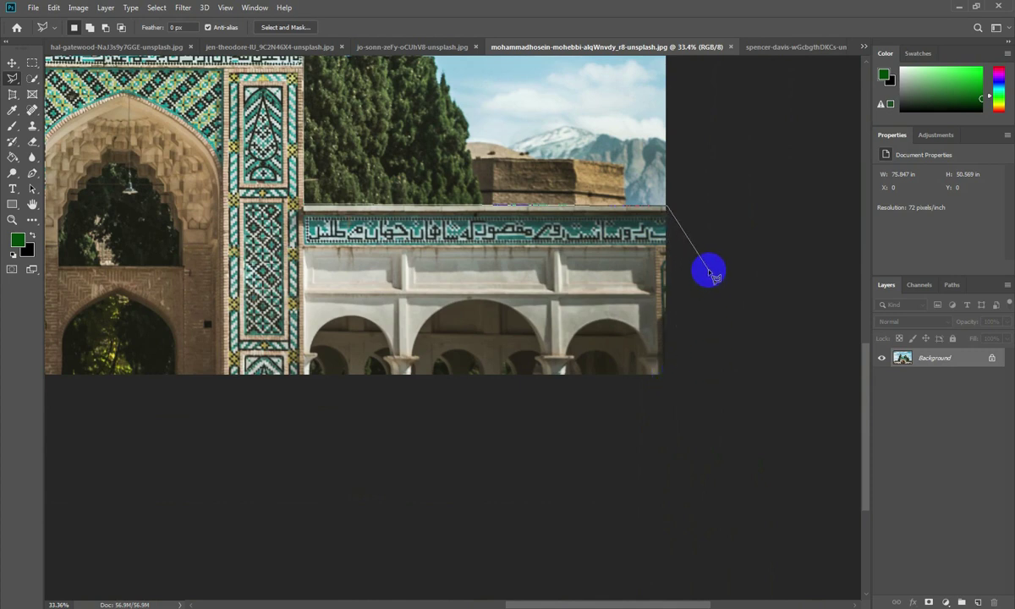
pyautogui.hscroll(5, 711, 273)
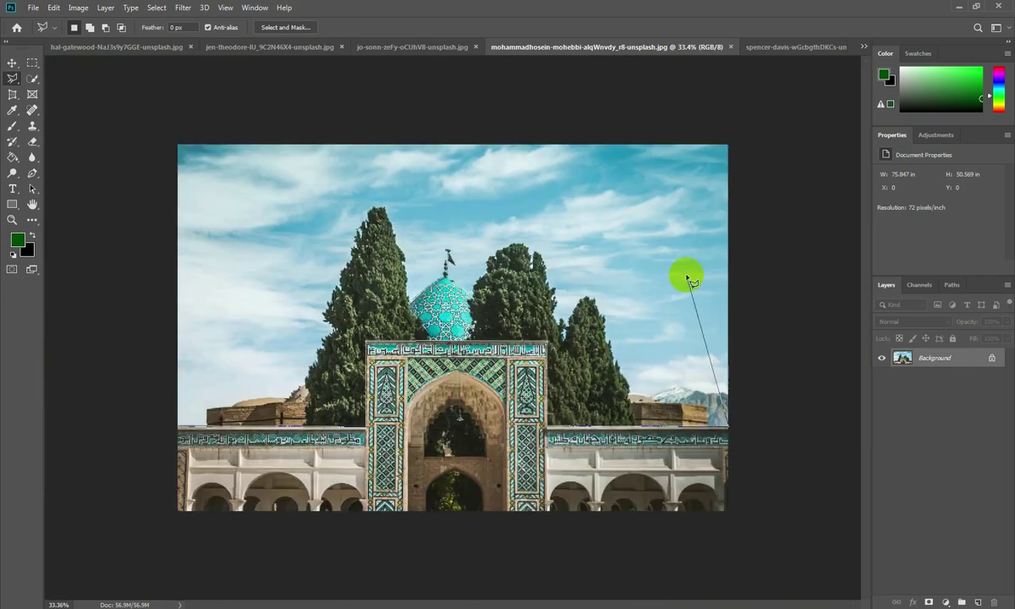
# Run the outline below the image bottom, back up the left side, and close it
pyautogui.click(766, 434)
pyautogui.click(792, 521)
pyautogui.click(636, 576)
pyautogui.click(260, 580)
pyautogui.click(155, 552)
pyautogui.click(130, 468)
pyautogui.click(174, 428)
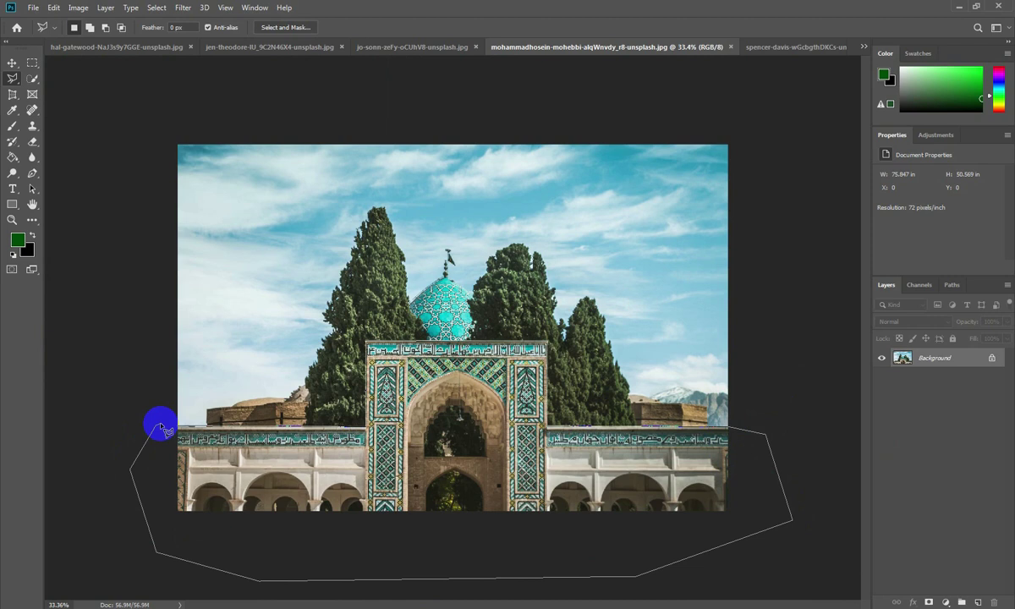
pyautogui.click(192, 425)
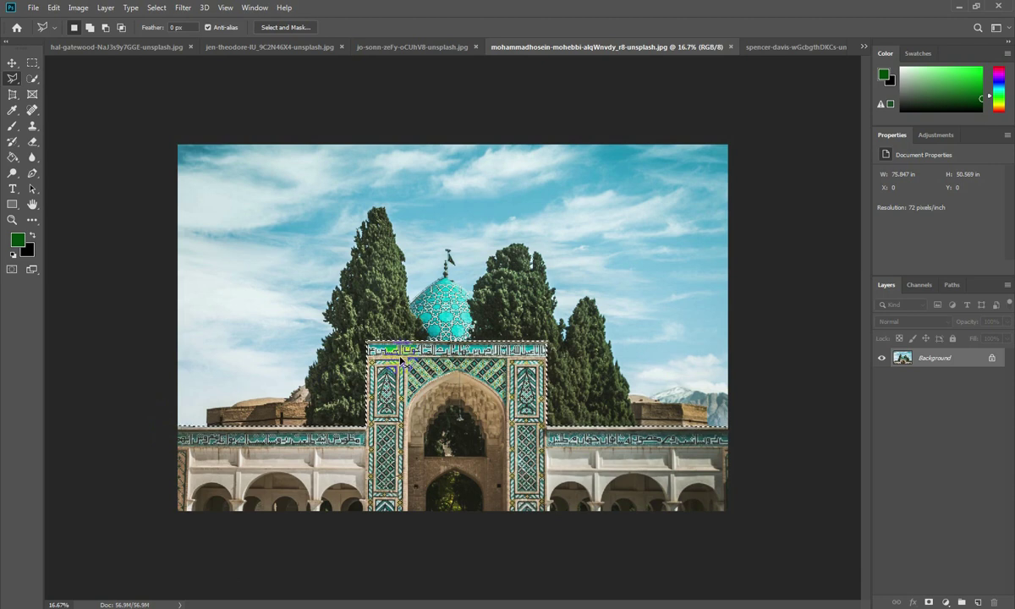
# Copy the gateway selection to a new layer, hide Background, then return to the fruit bowl document
pyautogui.hotkey('ctrl', 'j')
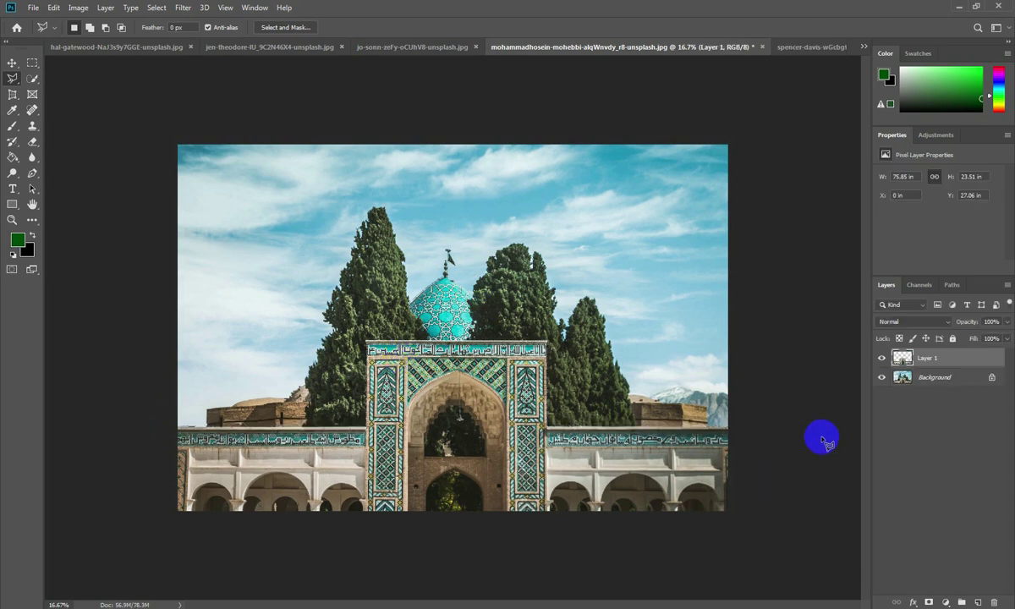
pyautogui.click(880, 379)
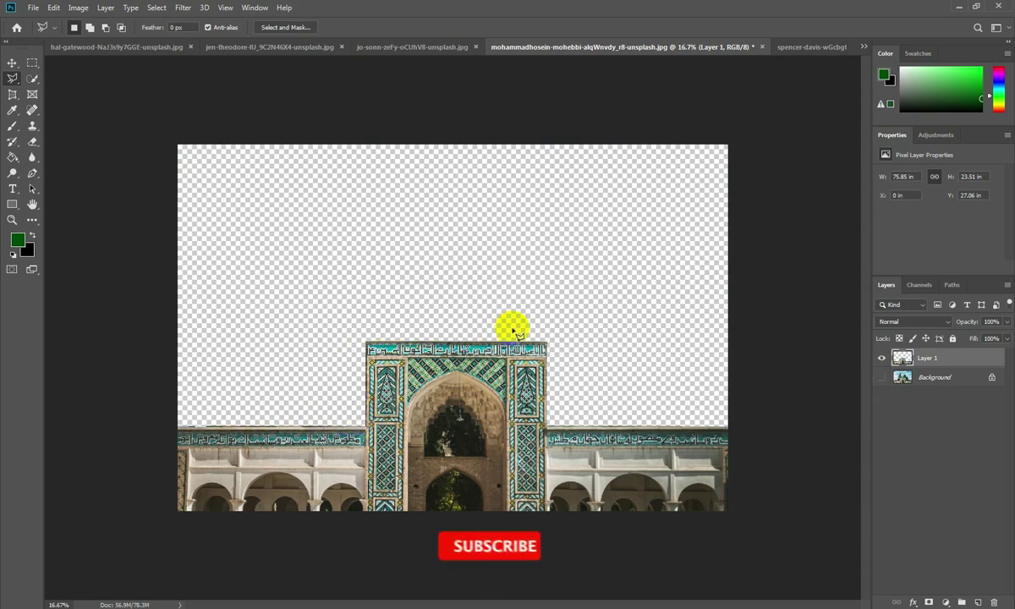
pyautogui.click(814, 48)
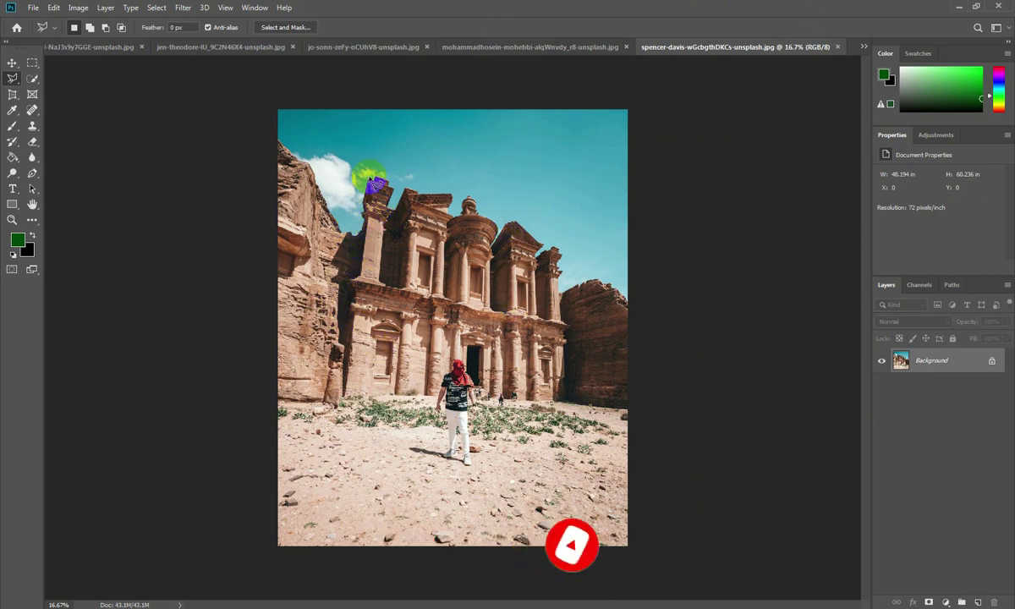
pyautogui.click(364, 46)
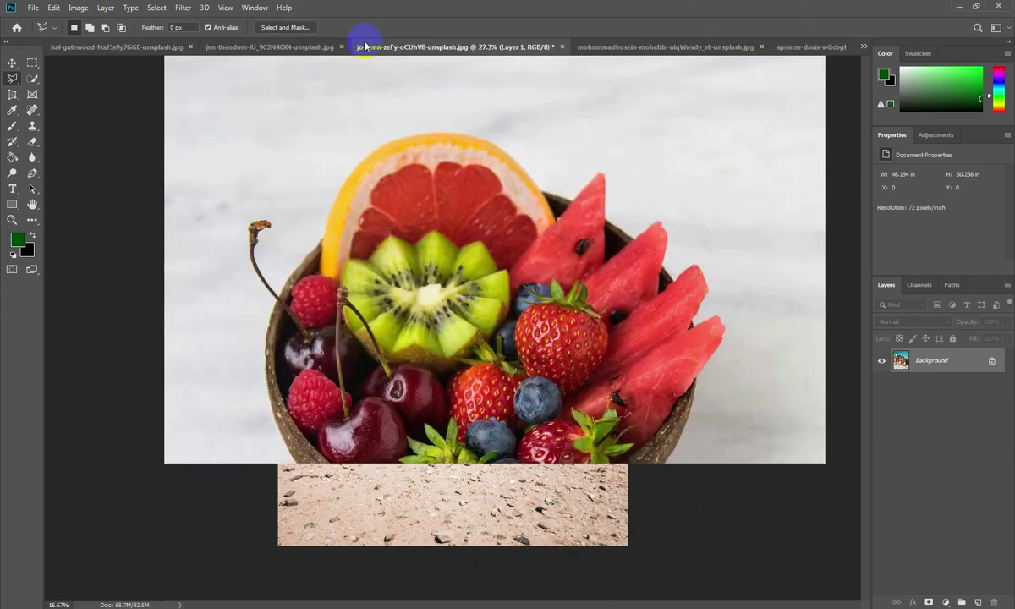
pyautogui.click(602, 45)
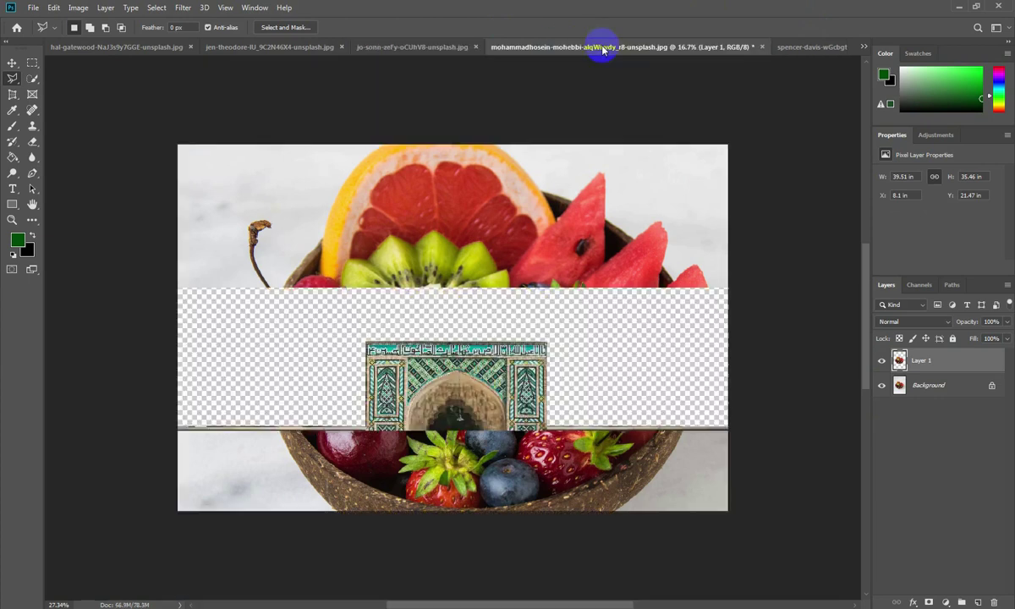
pyautogui.click(415, 47)
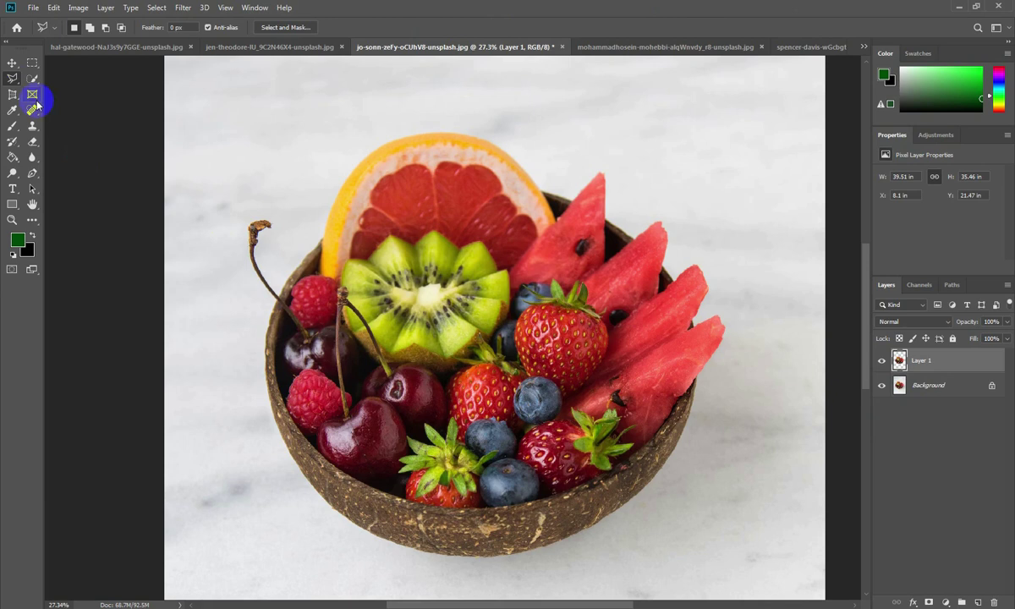
# Switch to the Magnetic Lasso Tool and bring up the hal-gatewood strawberries photo
pyautogui.rightClick(15, 79)
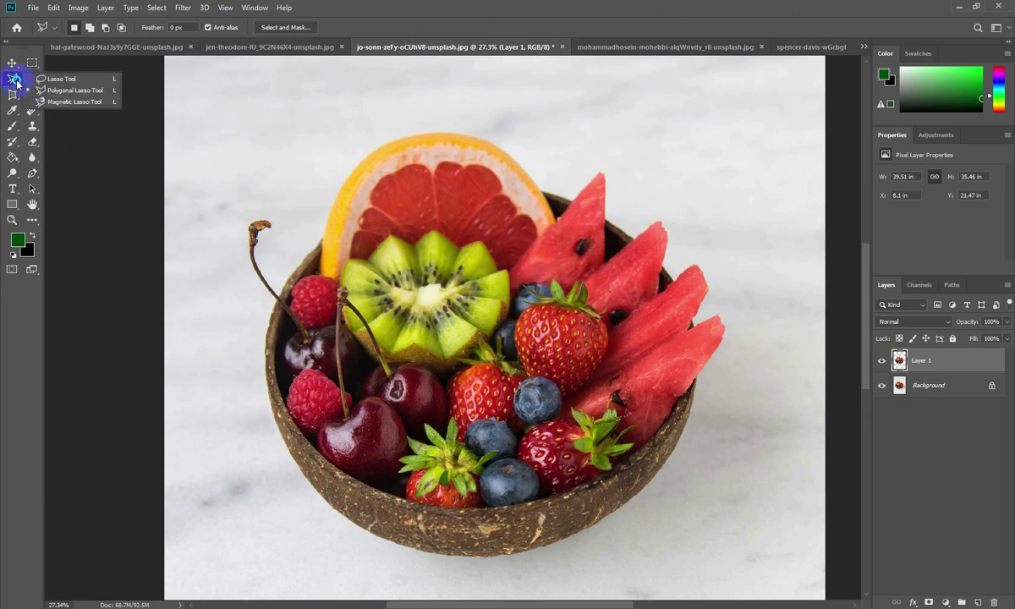
pyautogui.click(59, 103)
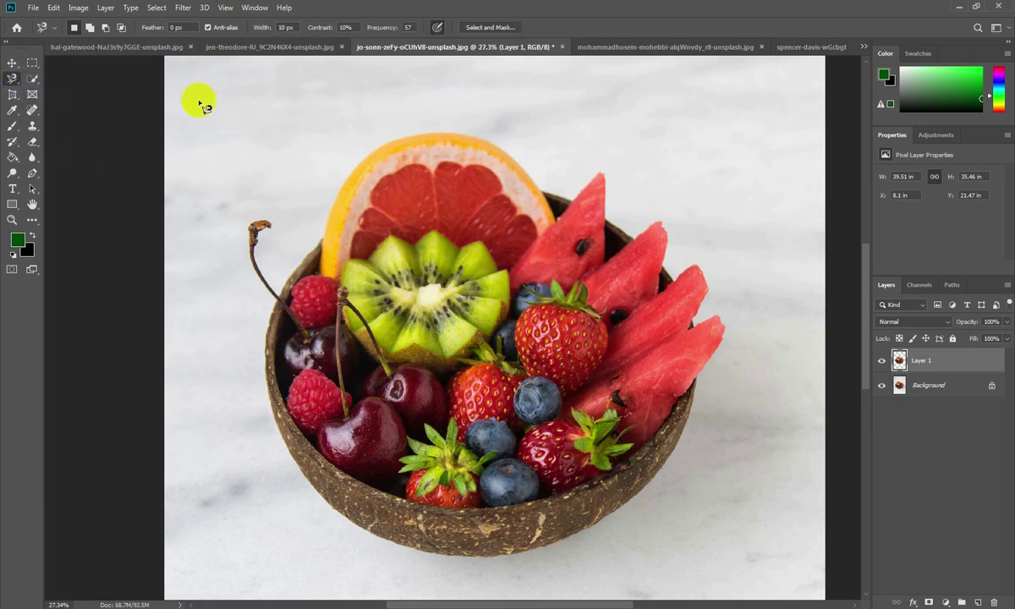
pyautogui.click(269, 48)
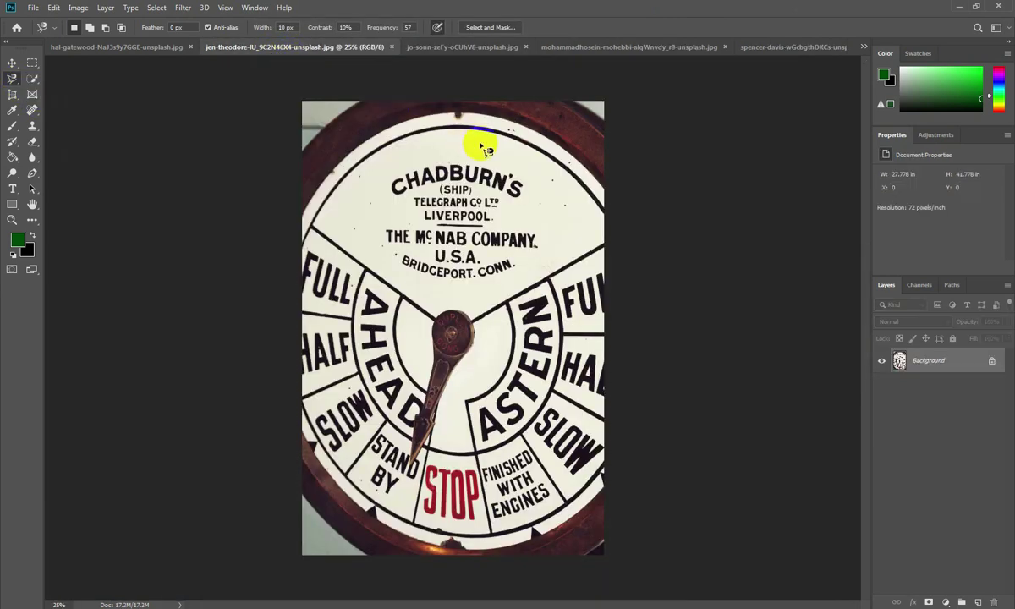
pyautogui.click(131, 47)
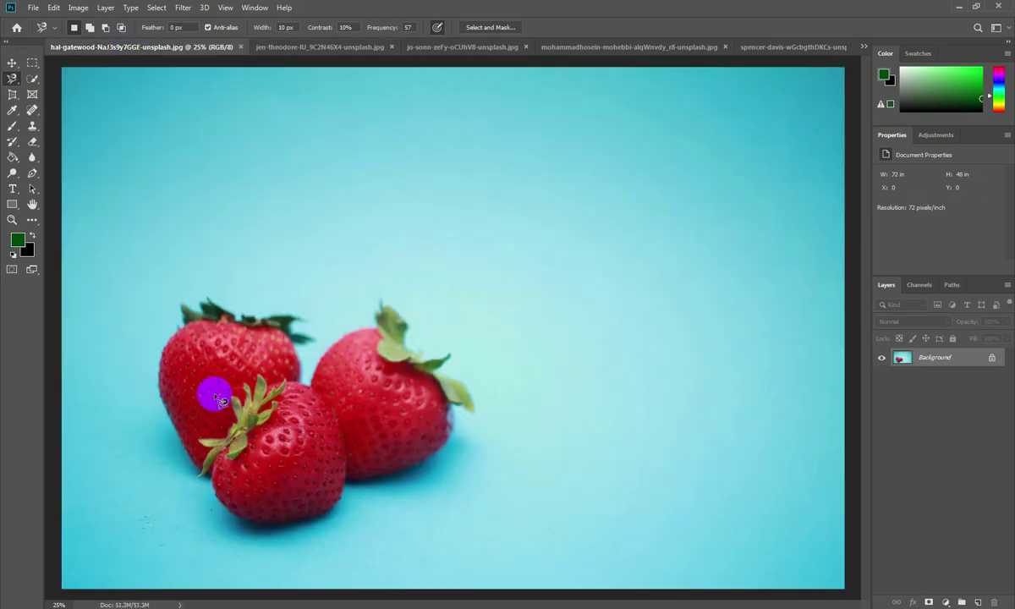
# Zoom in on the three strawberries and start an edge-snapping outline at the back berry's left edge
pyautogui.moveTo(105, 260); pyautogui.dragTo(512, 532)
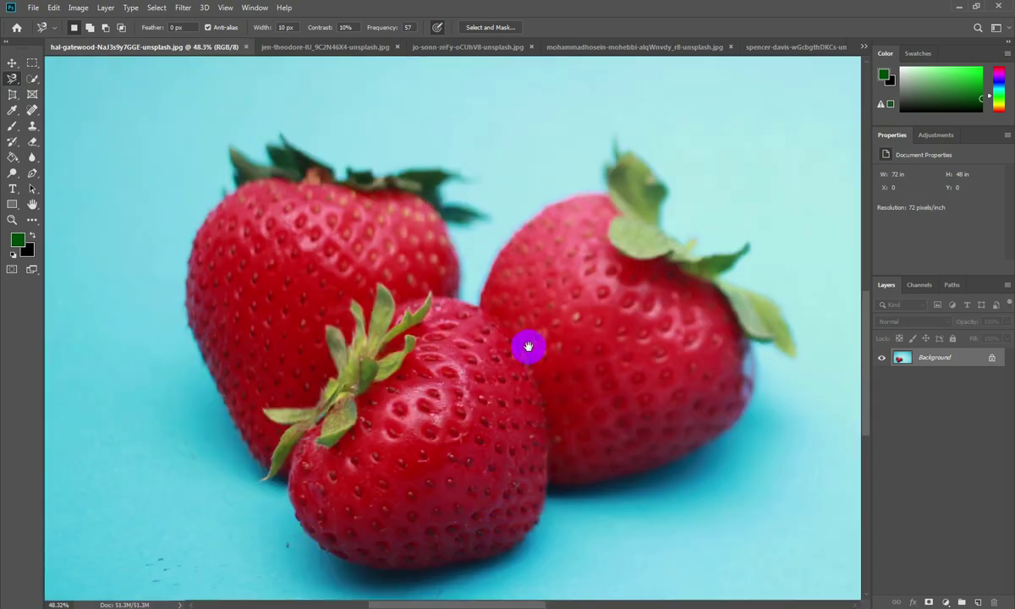
pyautogui.moveTo(528, 347); pyautogui.dragTo(526, 332)
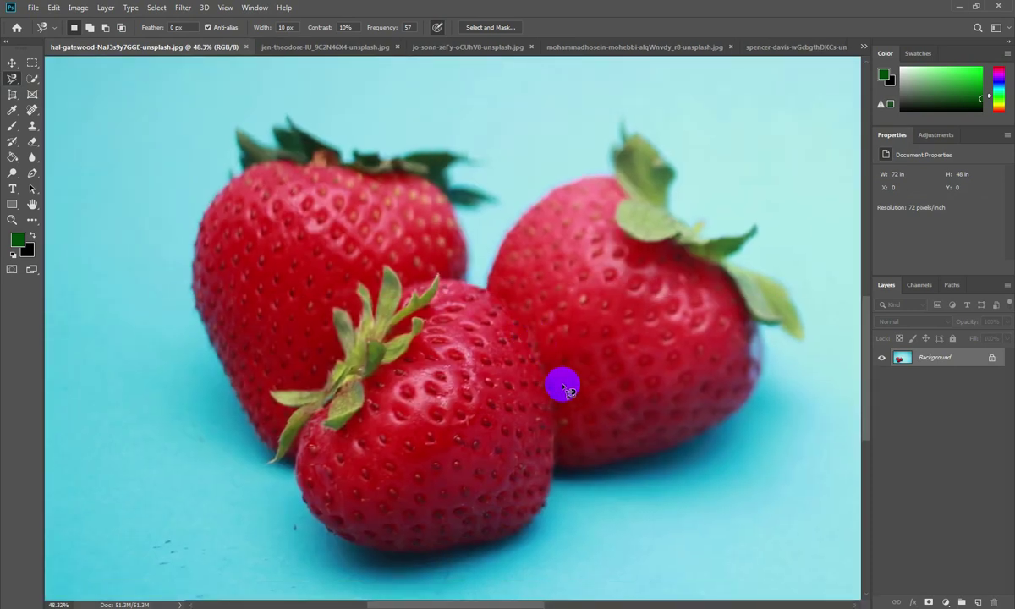
pyautogui.click(394, 158)
pyautogui.click(311, 171)
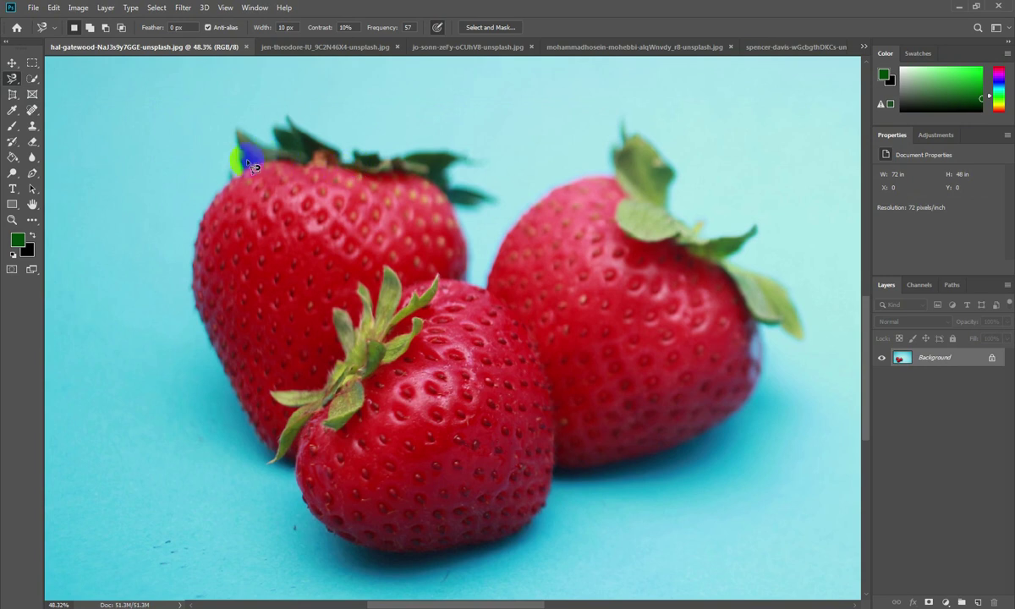
pyautogui.click(250, 231)
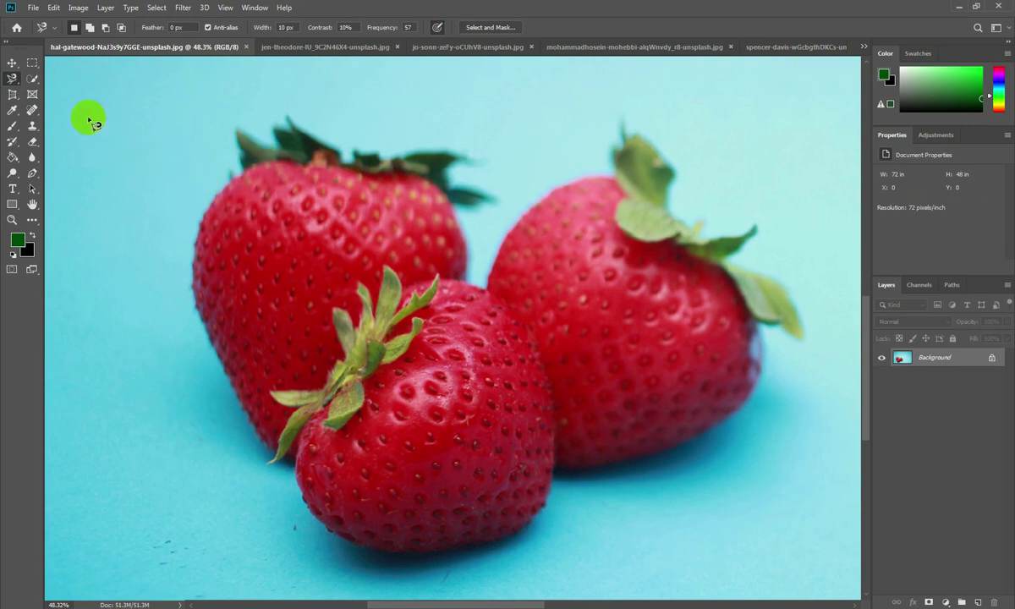
pyautogui.click(264, 166)
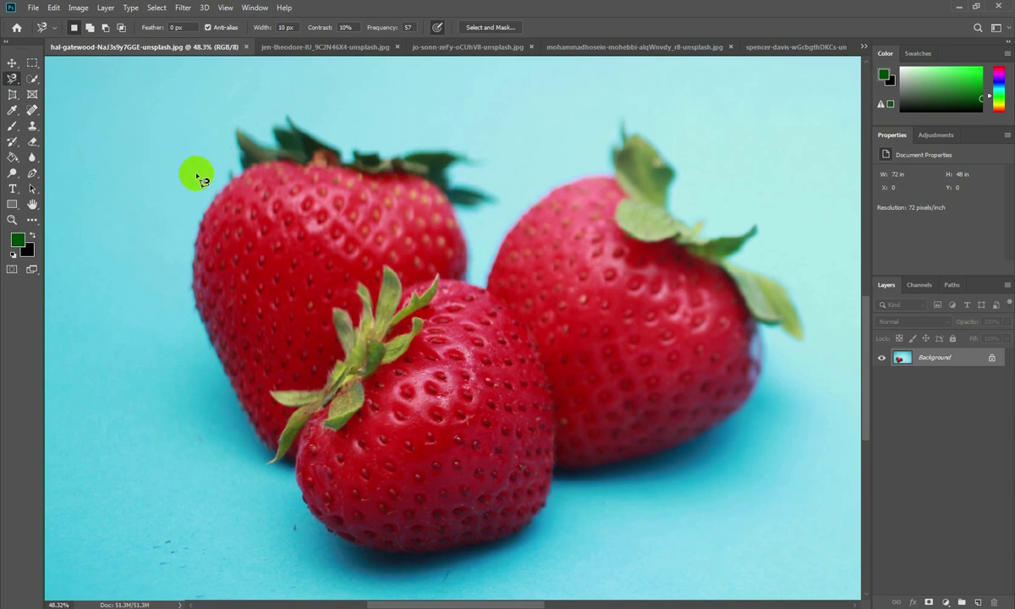
pyautogui.click(225, 195)
# Restart the magnetic outline at the left strawberry's upper edge and trace down its side
pyautogui.moveTo(214, 200); pyautogui.dragTo(210, 205)
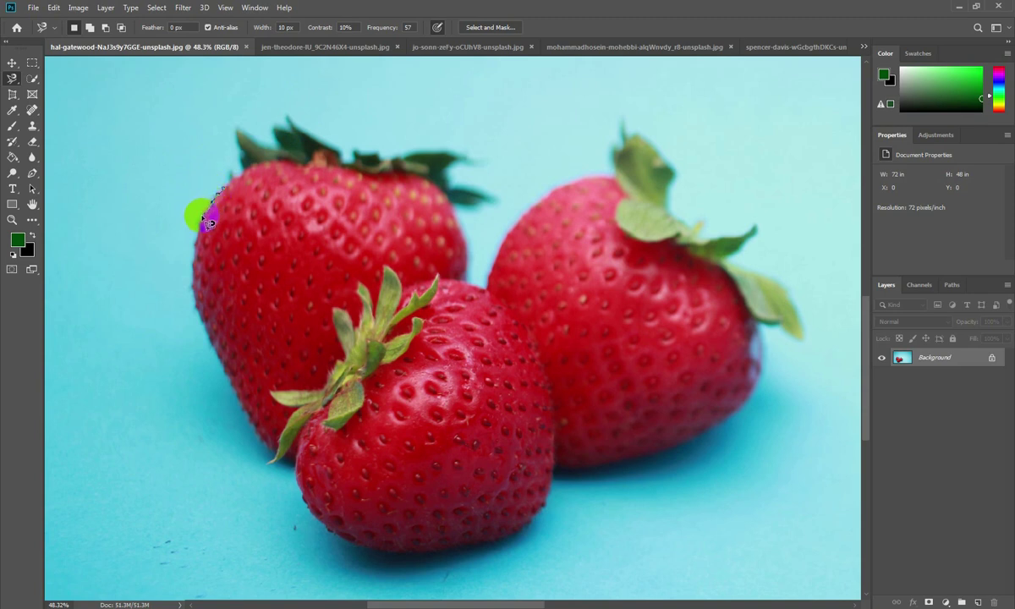
pyautogui.moveTo(206, 216)
pyautogui.mouseDown()
pyautogui.moveTo(285, 224)
pyautogui.moveTo(217, 187)
pyautogui.mouseUp()
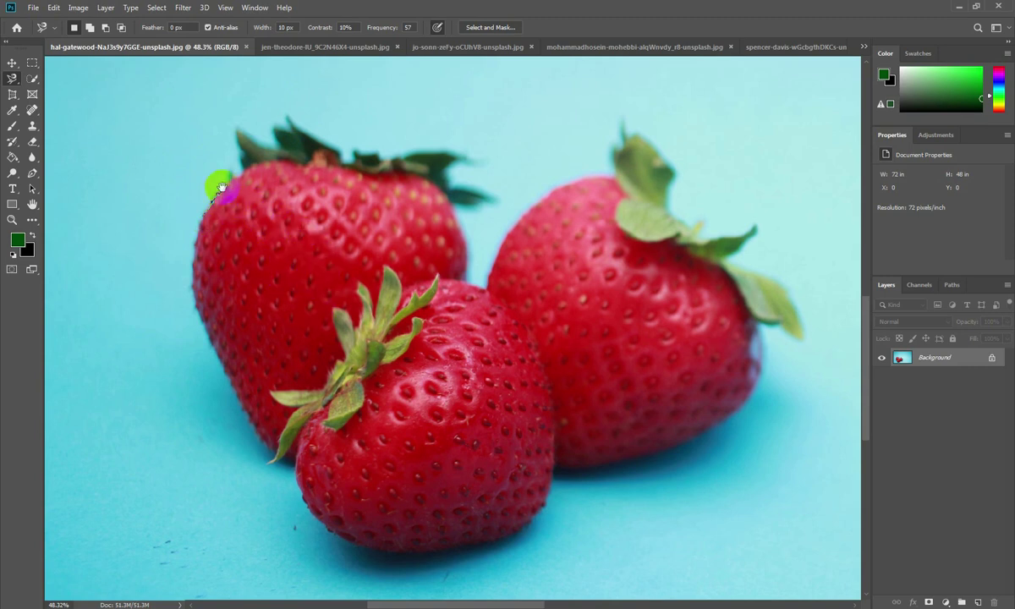
pyautogui.moveTo(272, 239); pyautogui.dragTo(144, 178)
pyautogui.click(211, 222)
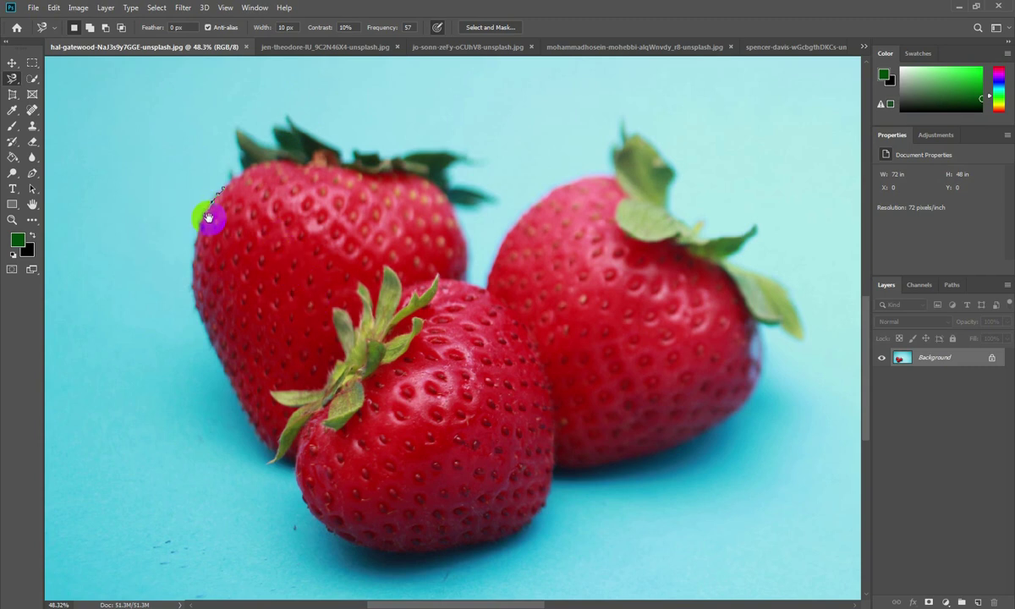
pyautogui.click(216, 213)
pyautogui.moveTo(219, 220)
pyautogui.mouseDown()
pyautogui.moveTo(200, 266)
pyautogui.moveTo(191, 357)
pyautogui.moveTo(248, 410)
pyautogui.moveTo(269, 448)
pyautogui.mouseUp()
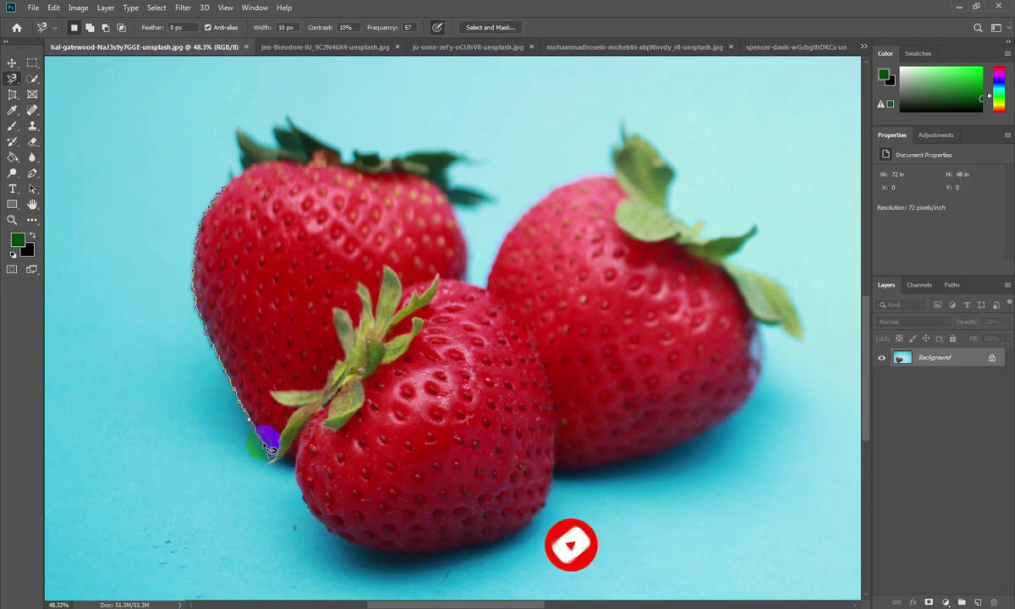
# Continue the outline down the lower-left edge and around the front strawberry's bottom
pyautogui.moveTo(271, 450); pyautogui.dragTo(279, 457)
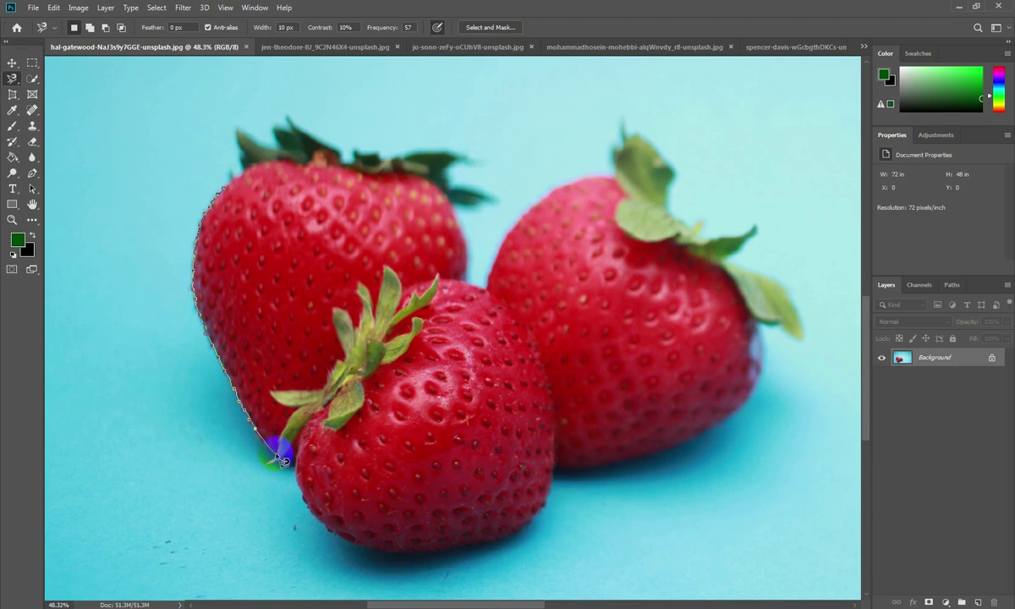
pyautogui.moveTo(280, 455); pyautogui.dragTo(281, 466)
pyautogui.moveTo(282, 462); pyautogui.dragTo(274, 467)
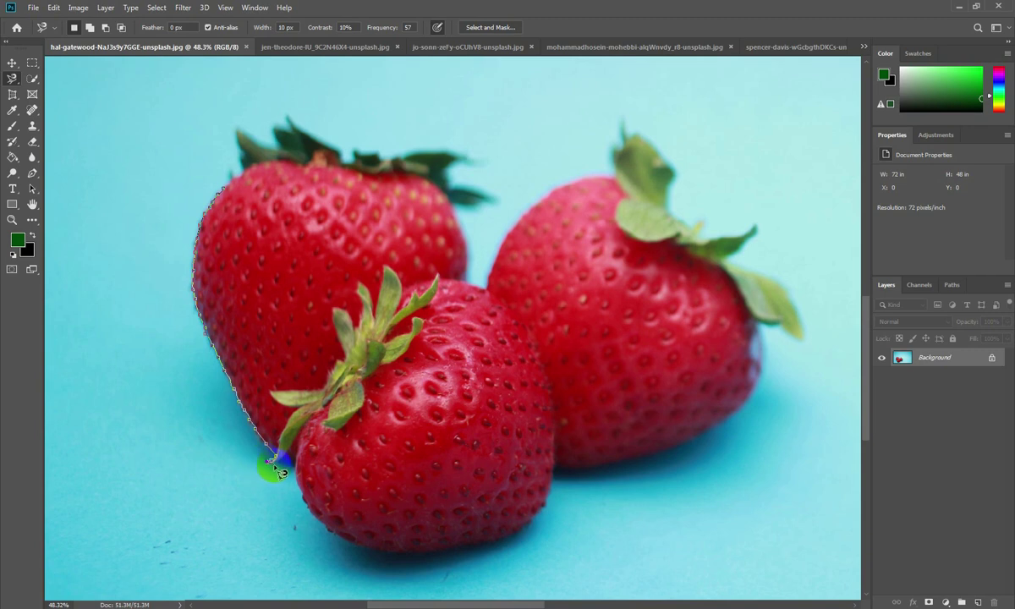
pyautogui.moveTo(296, 467); pyautogui.dragTo(288, 461)
pyautogui.moveTo(299, 470)
pyautogui.mouseDown()
pyautogui.moveTo(343, 542)
pyautogui.moveTo(418, 560)
pyautogui.moveTo(431, 586)
pyautogui.moveTo(545, 562)
pyautogui.mouseUp()
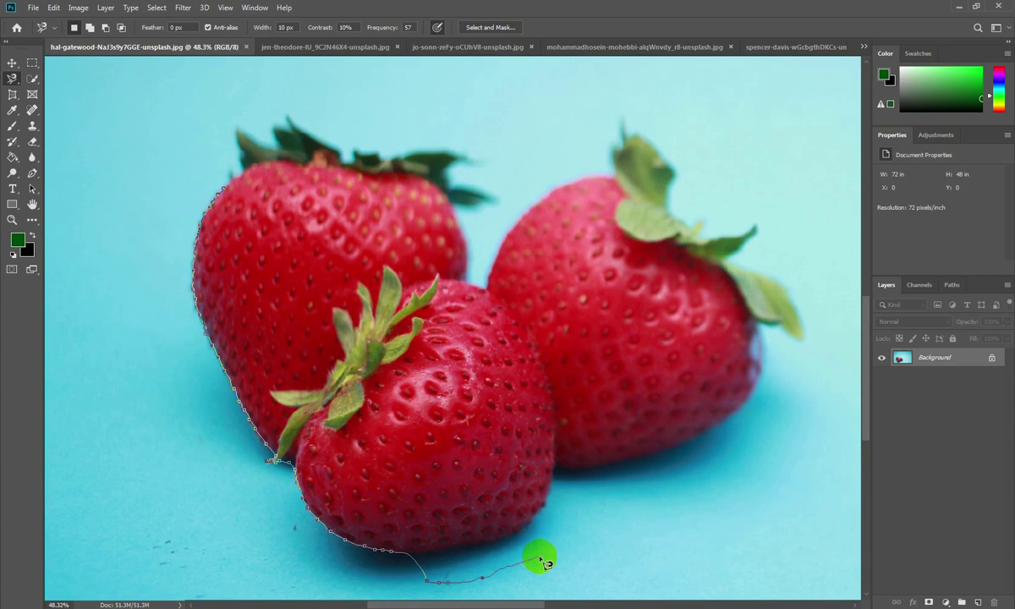
# Remove two stray Magnetic Lasso points, trace the right strawberry to its leaf, and close the selection
pyautogui.moveTo(546, 562); pyautogui.dragTo(524, 569)
pyautogui.press('BackSpace')
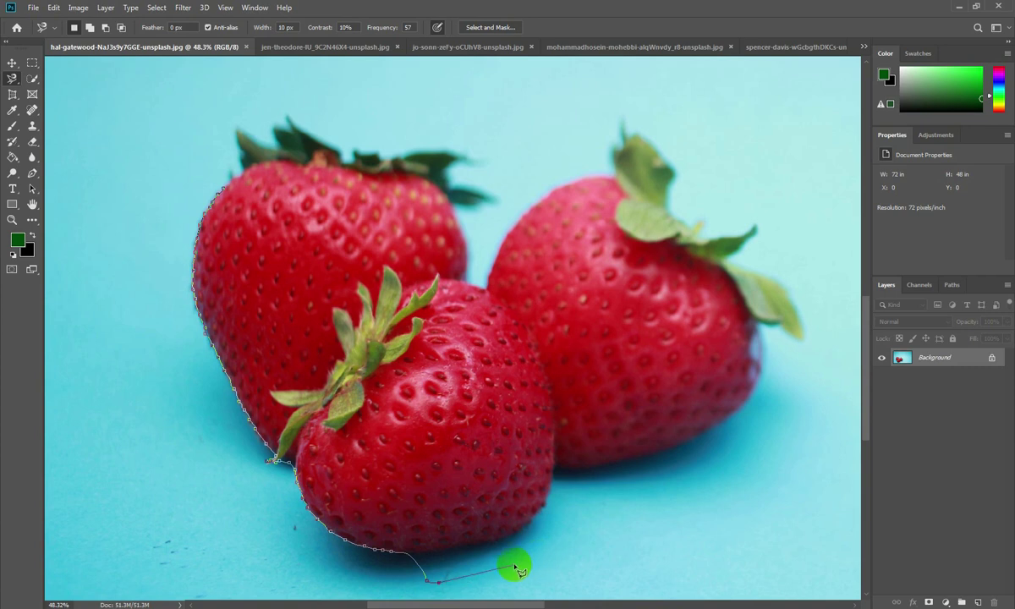
pyautogui.press('BackSpace')
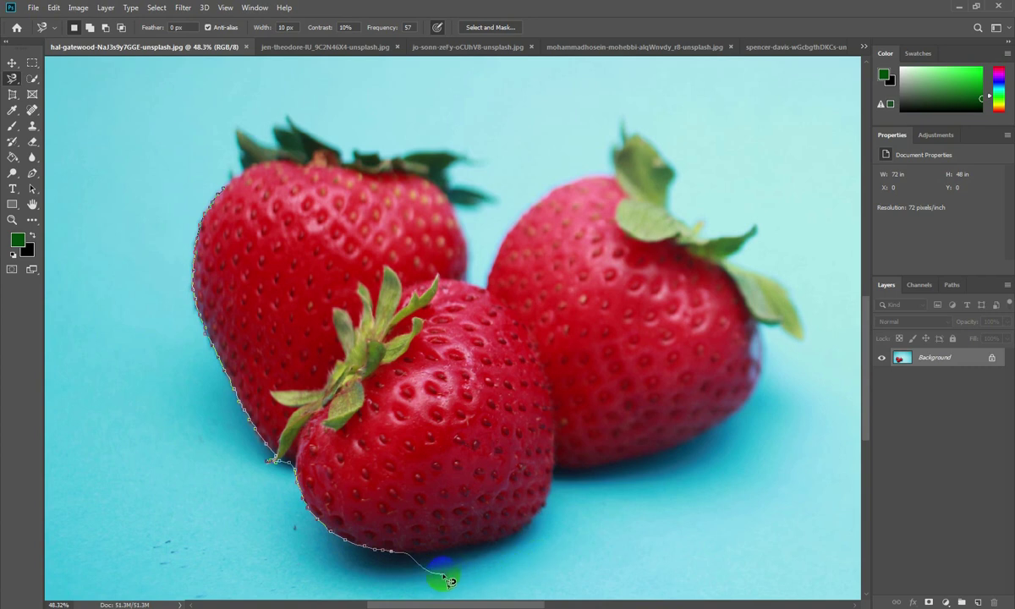
pyautogui.moveTo(416, 561)
pyautogui.mouseDown()
pyautogui.moveTo(535, 527)
pyautogui.moveTo(564, 464)
pyautogui.moveTo(636, 461)
pyautogui.moveTo(748, 414)
pyautogui.moveTo(766, 333)
pyautogui.mouseUp()
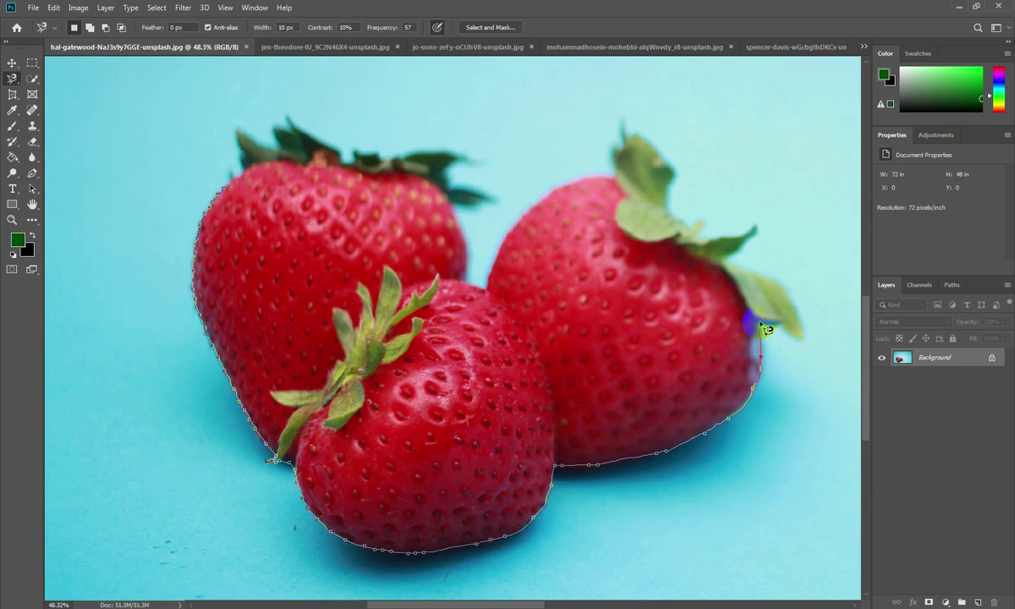
pyautogui.moveTo(787, 330); pyautogui.dragTo(808, 346)
pyautogui.doubleClick(805, 323)
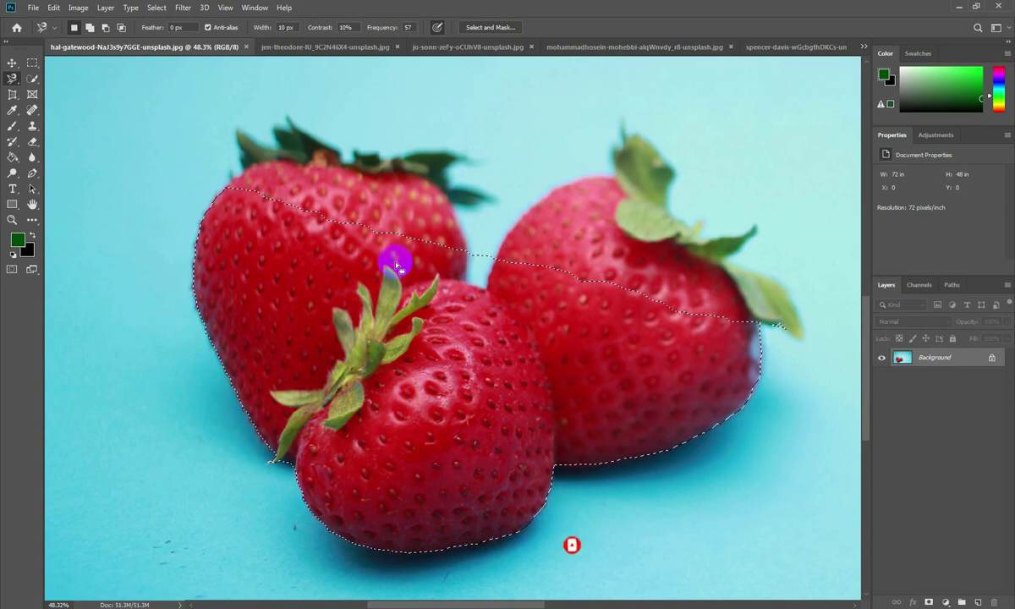
pyautogui.click(12, 79)
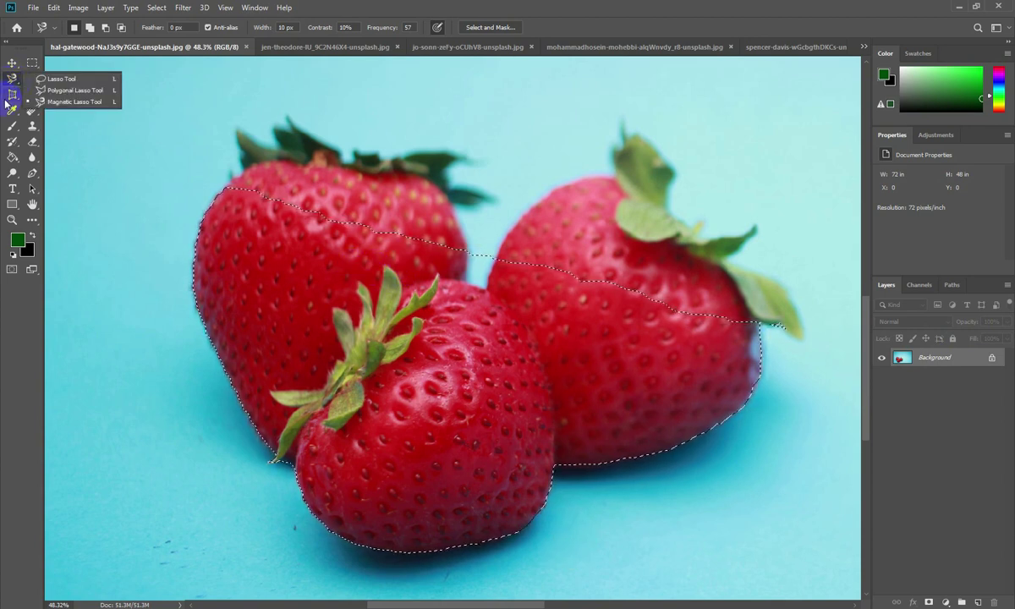
# With the freehand Lasso in add mode, add the left strawberry's top and leaves
pyautogui.click(61, 78)
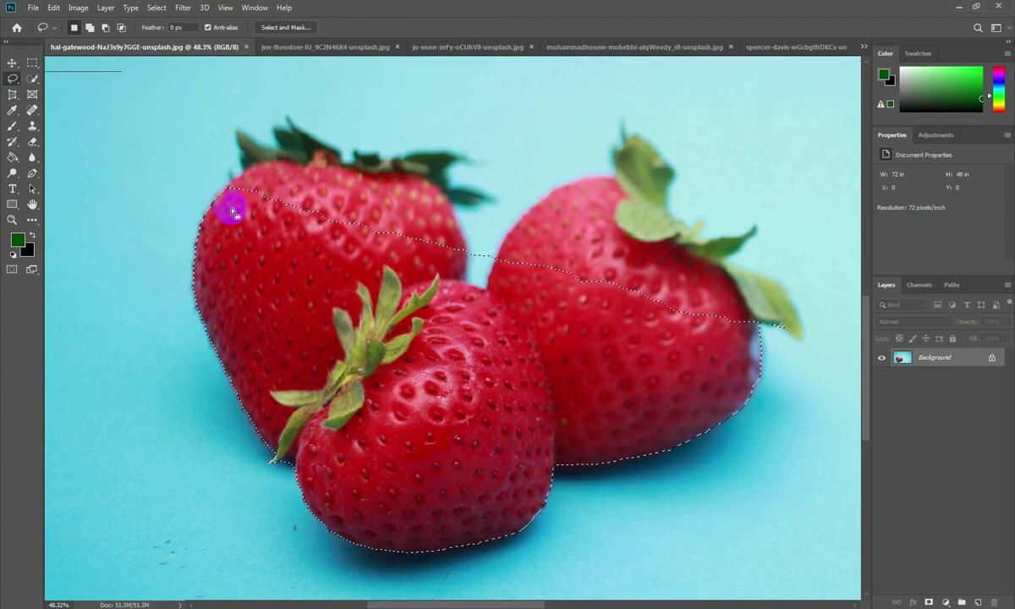
pyautogui.press('shift')
pyautogui.moveTo(239, 174); pyautogui.dragTo(241, 126)
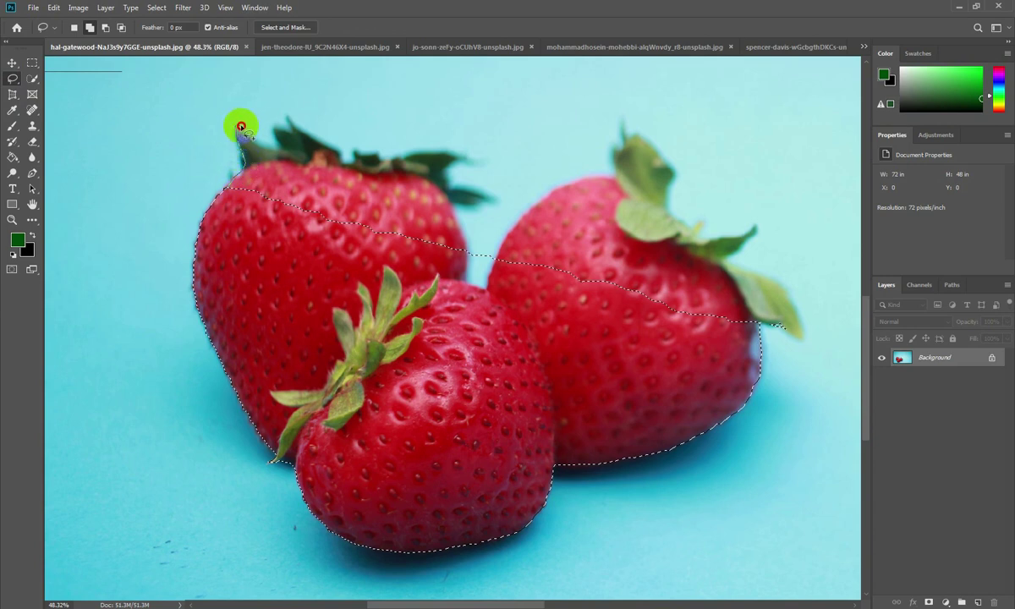
pyautogui.moveTo(241, 126)
pyautogui.mouseDown()
pyautogui.moveTo(287, 124)
pyautogui.moveTo(293, 111)
pyautogui.moveTo(341, 152)
pyautogui.moveTo(438, 147)
pyautogui.moveTo(465, 163)
pyautogui.mouseUp()
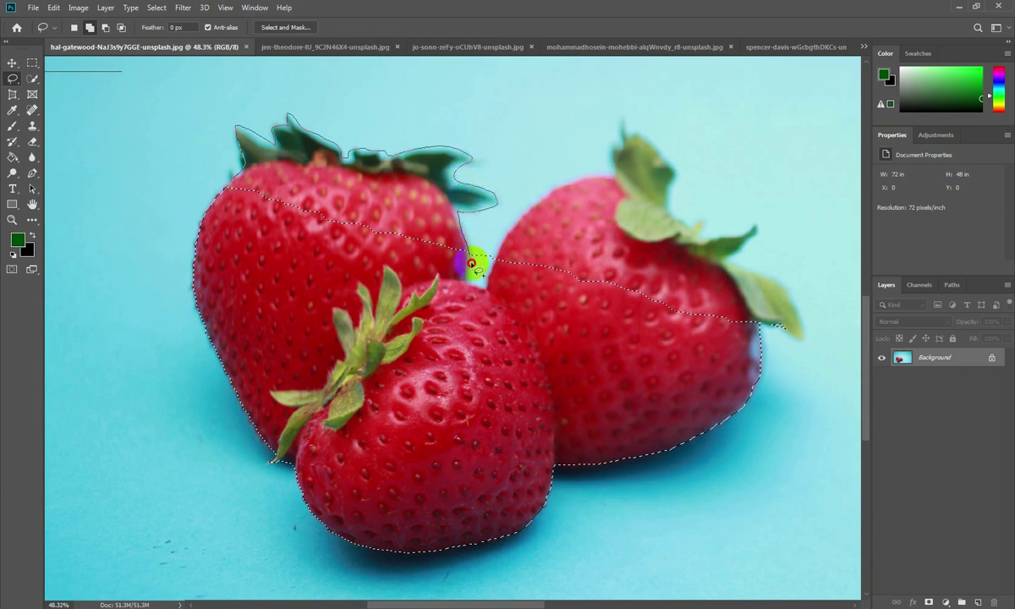
pyautogui.moveTo(471, 254)
pyautogui.mouseDown()
pyautogui.moveTo(464, 233)
pyautogui.moveTo(390, 226)
pyautogui.moveTo(476, 273)
pyautogui.moveTo(495, 266)
pyautogui.moveTo(474, 252)
pyautogui.mouseUp()
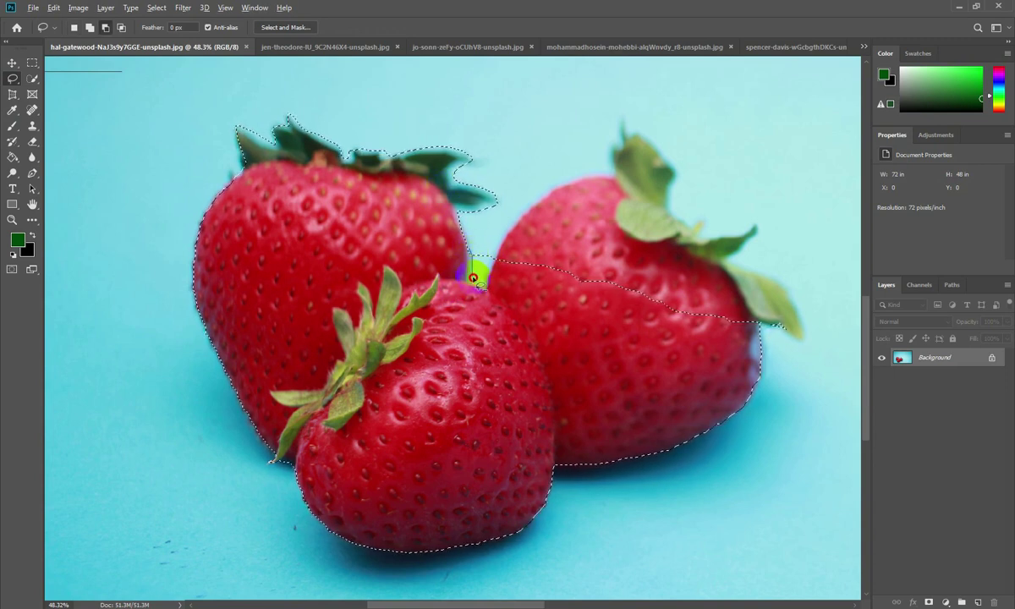
pyautogui.moveTo(500, 243); pyautogui.dragTo(477, 254)
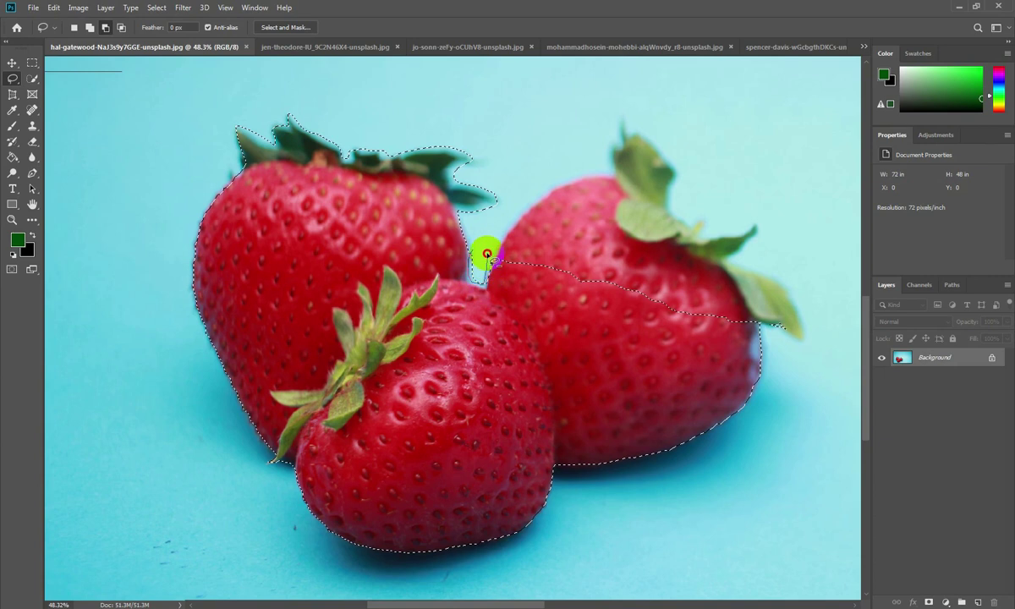
# Add the right strawberry's top leaves and lower-right leaf tip, retracing the back strawberries' edge
pyautogui.moveTo(487, 254)
pyautogui.mouseDown()
pyautogui.moveTo(497, 271)
pyautogui.moveTo(510, 220)
pyautogui.moveTo(531, 207)
pyautogui.mouseUp()
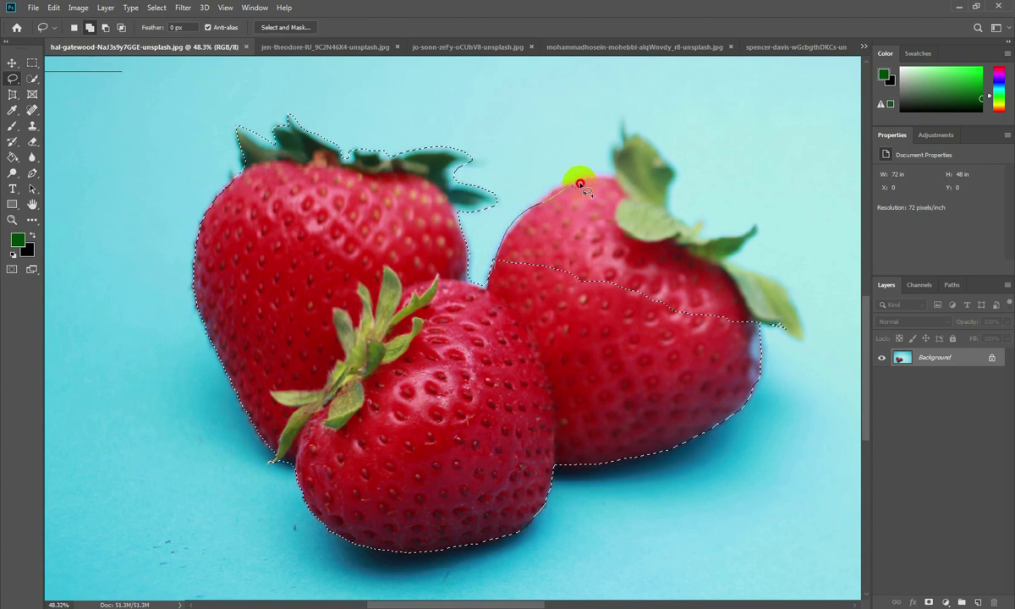
pyautogui.moveTo(617, 137)
pyautogui.mouseDown()
pyautogui.moveTo(648, 131)
pyautogui.moveTo(675, 178)
pyautogui.mouseUp()
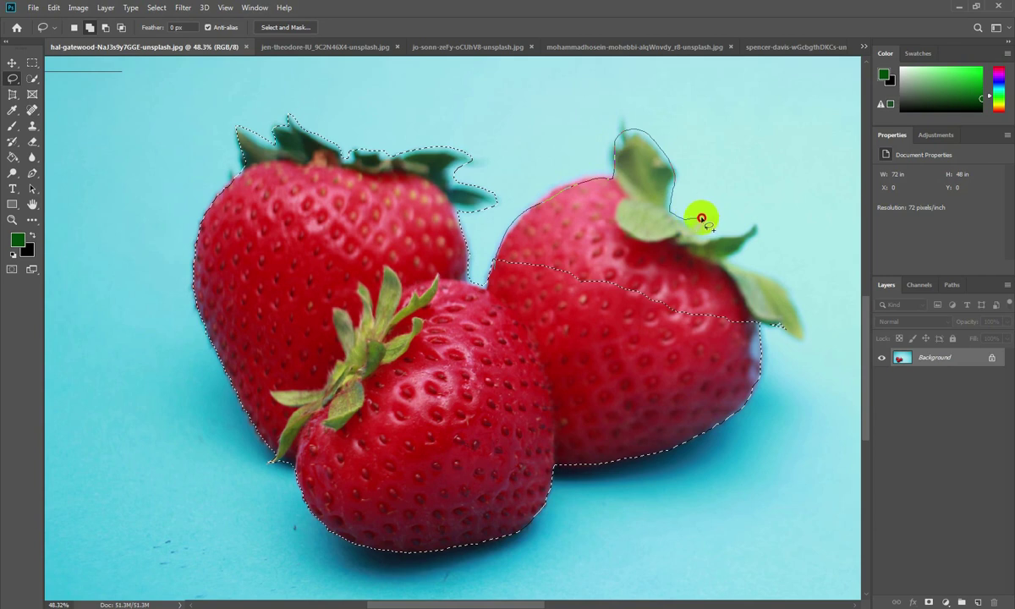
pyautogui.moveTo(755, 223)
pyautogui.mouseDown()
pyautogui.moveTo(753, 238)
pyautogui.moveTo(796, 315)
pyautogui.moveTo(761, 325)
pyautogui.mouseUp()
pyautogui.moveTo(655, 302); pyautogui.dragTo(749, 323)
pyautogui.moveTo(646, 281)
pyautogui.mouseDown()
pyautogui.moveTo(666, 327)
pyautogui.moveTo(729, 340)
pyautogui.moveTo(759, 321)
pyautogui.moveTo(766, 366)
pyautogui.mouseUp()
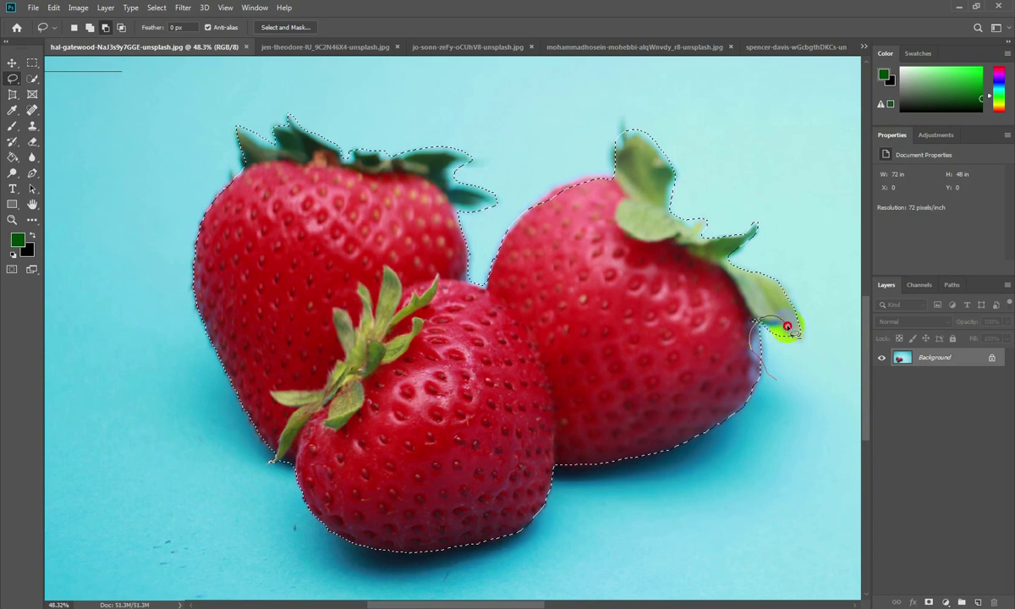
pyautogui.moveTo(787, 327); pyautogui.dragTo(781, 358)
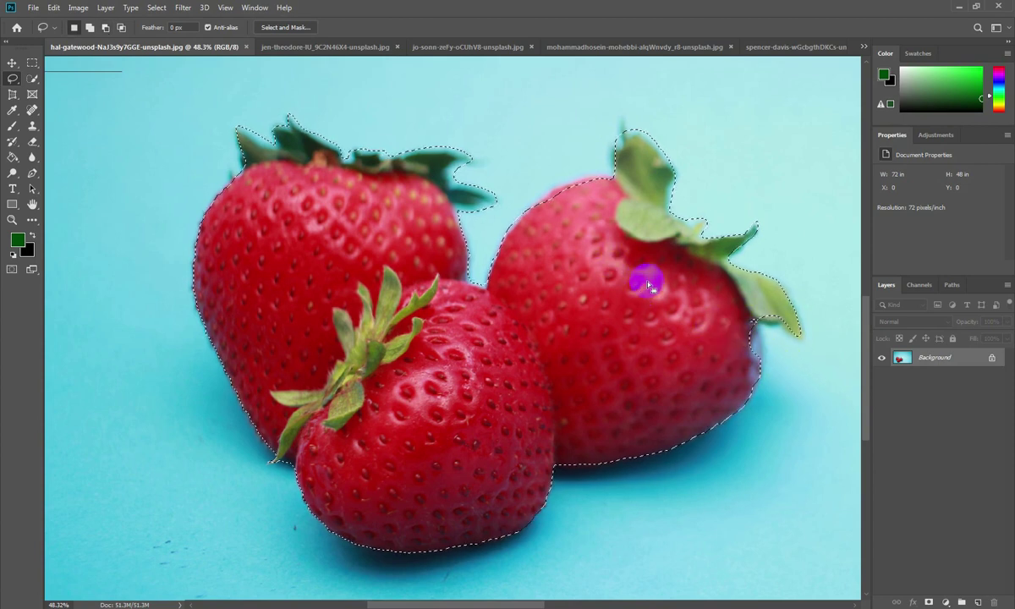
pyautogui.moveTo(508, 215); pyautogui.dragTo(503, 243)
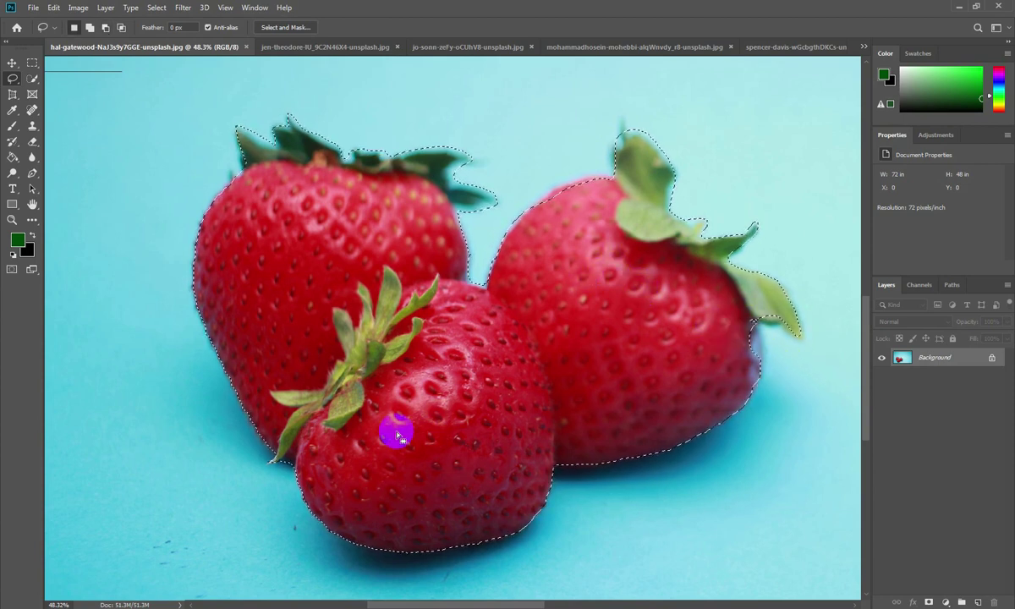
# Copy the strawberries to a new layer, hide Background, and switch to the jo-sonn photo
pyautogui.hotkey('ctrl', 'j')
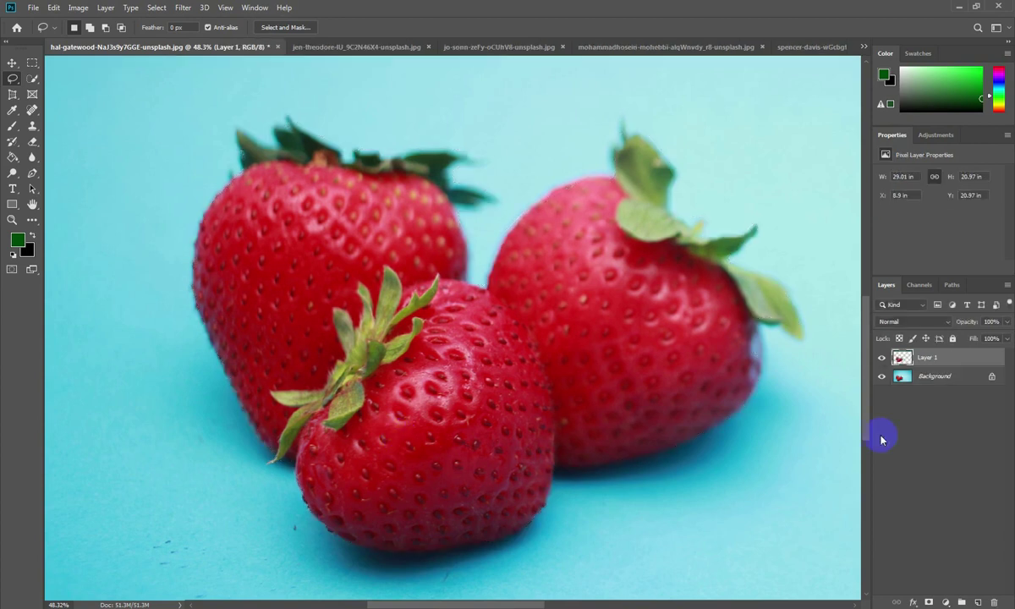
pyautogui.click(881, 377)
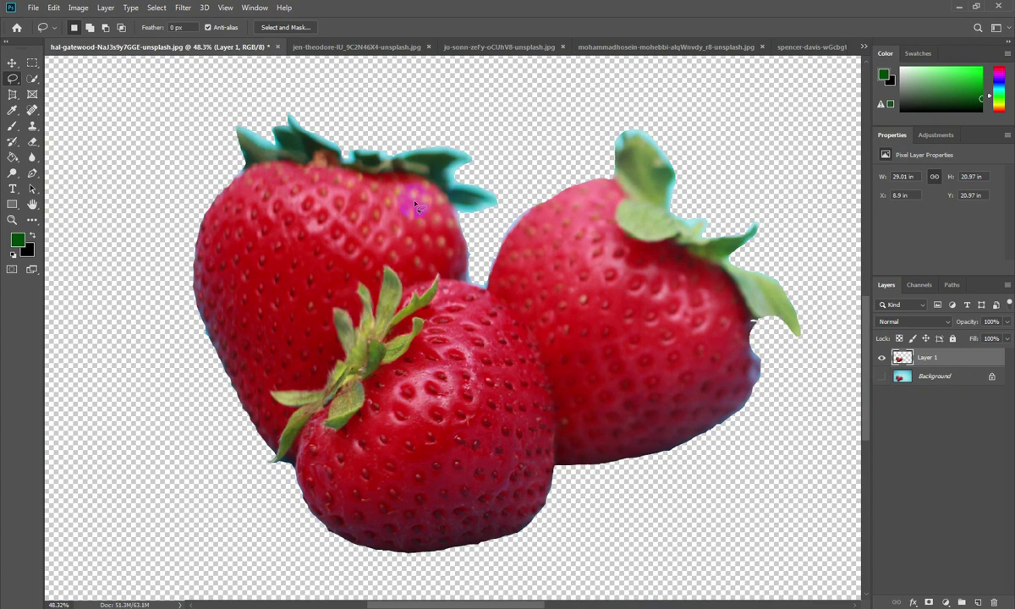
pyautogui.click(380, 144)
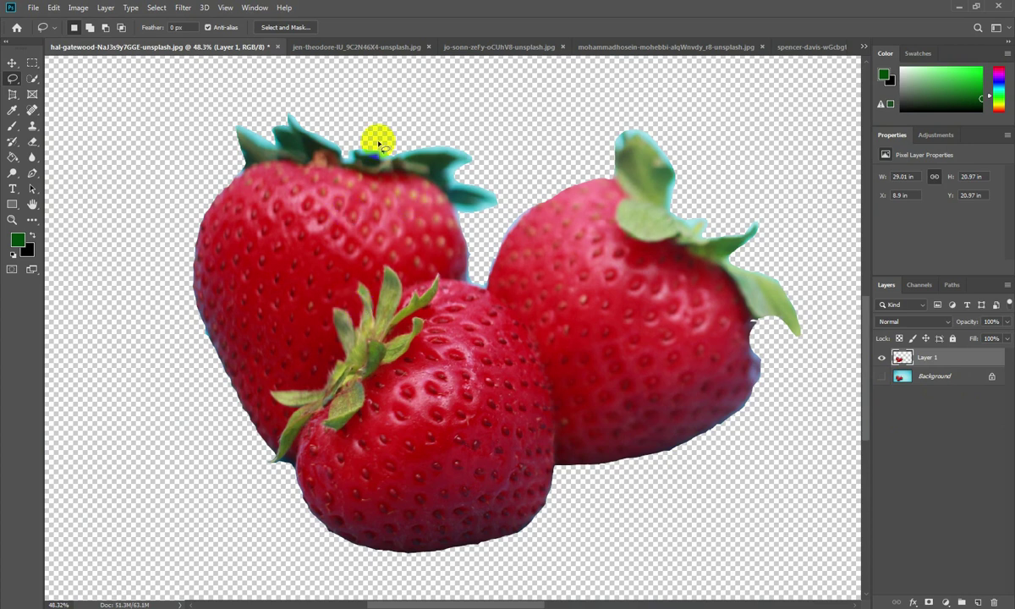
pyautogui.click(526, 49)
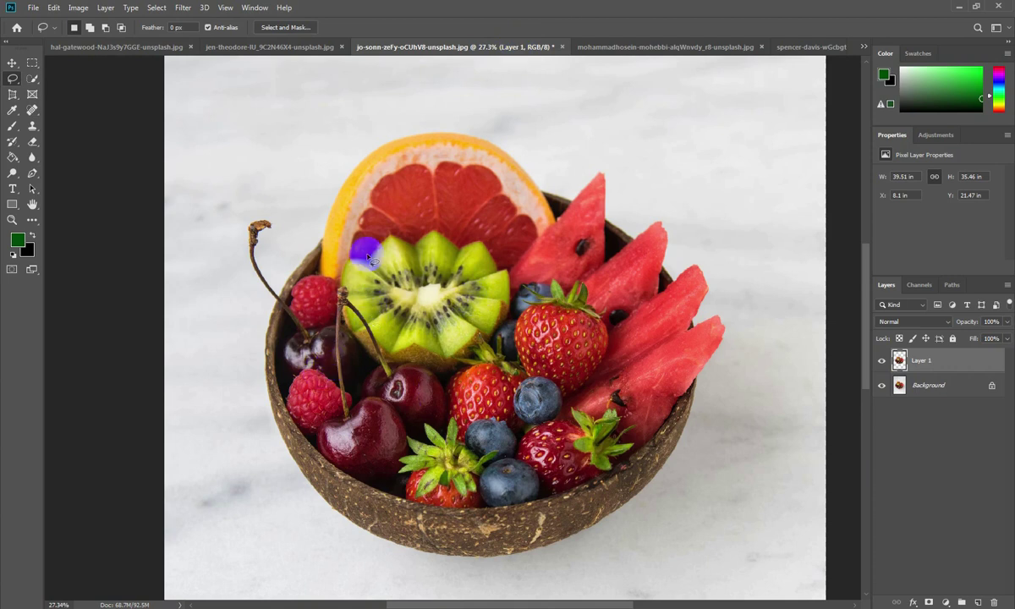
# Fit the fruit-bowl image in the window and choose the Quick Selection tool
pyautogui.click(254, 227)
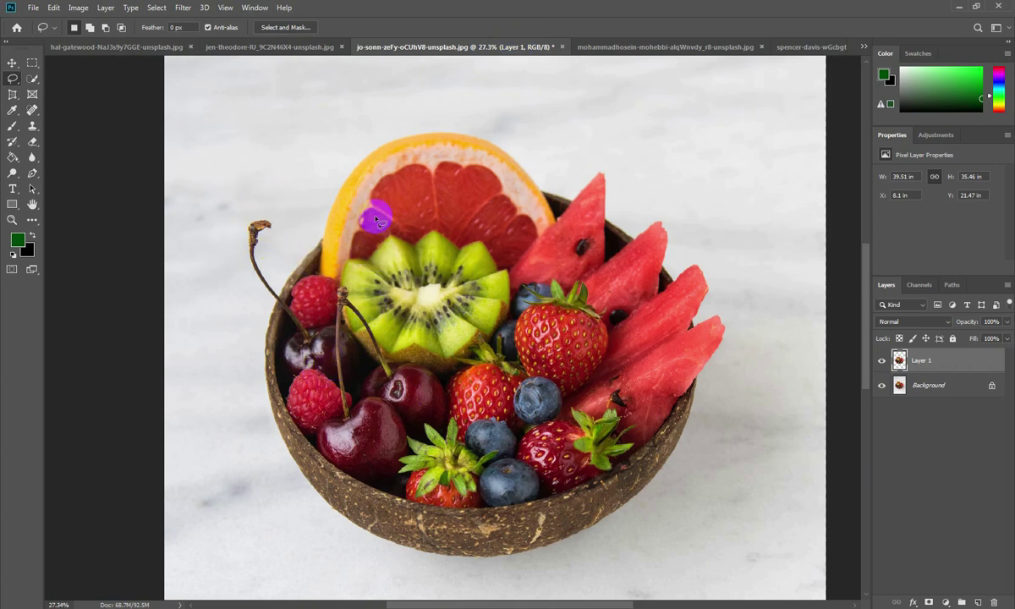
pyautogui.rightClick(13, 81)
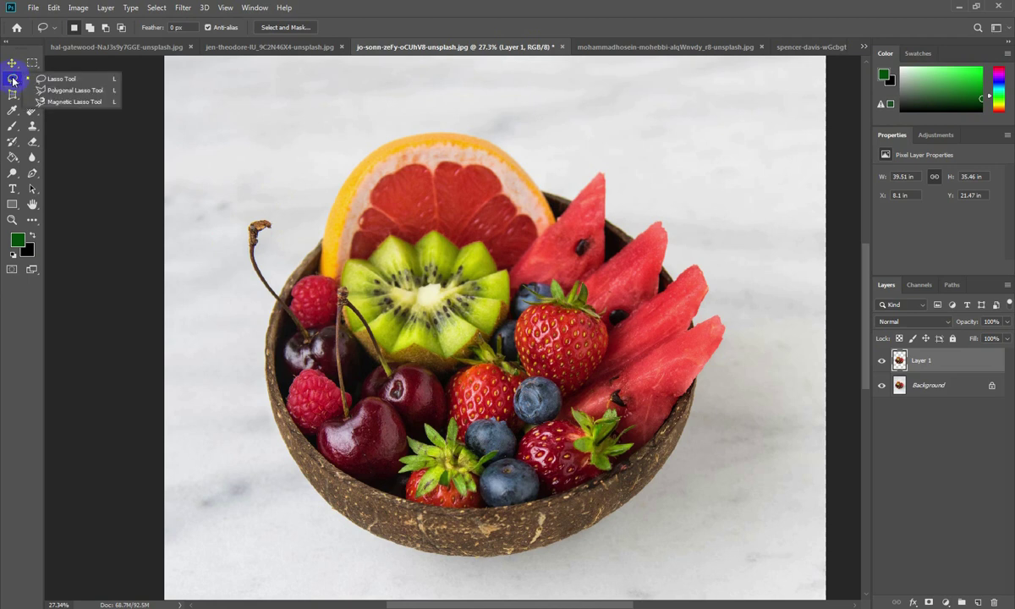
pyautogui.click(68, 97)
pyautogui.hotkey('ctrl', '0')
pyautogui.click(31, 81)
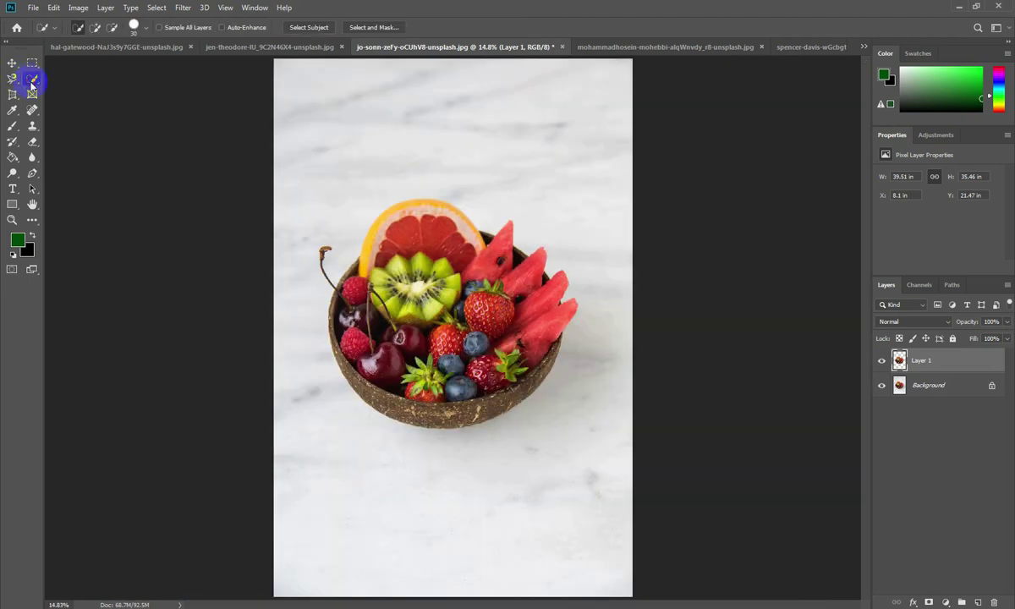
pyautogui.rightClick(31, 84)
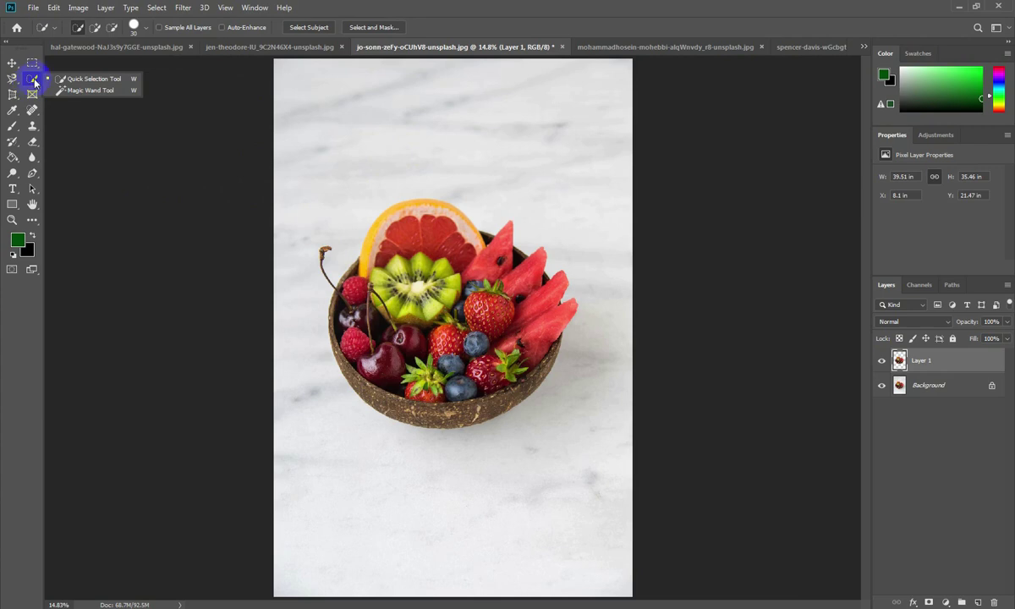
pyautogui.click(102, 82)
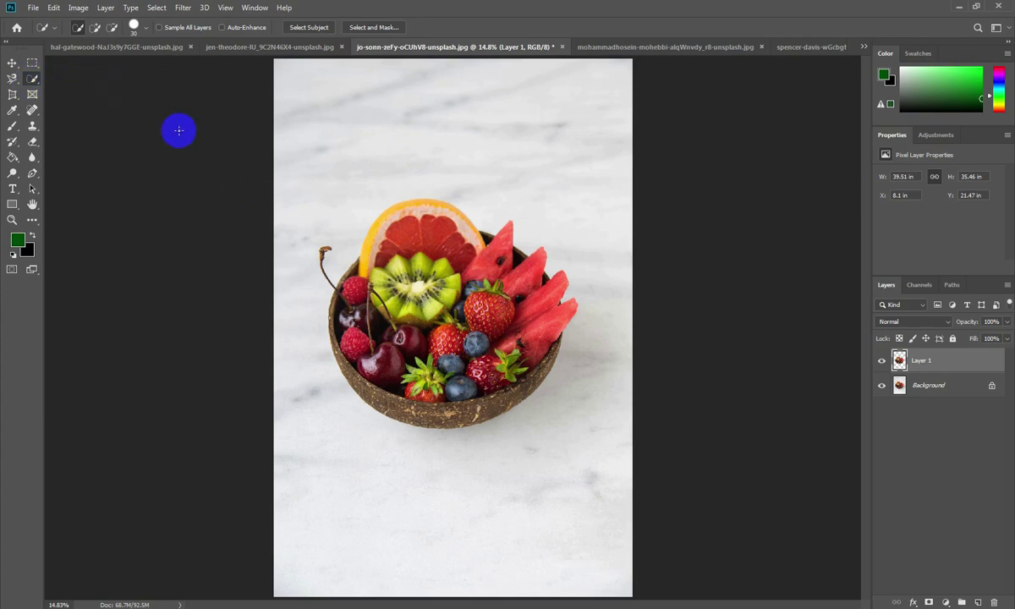
# Brush over the marble background around, above and to the right of the bowl
pyautogui.moveTo(256, 132); pyautogui.dragTo(638, 467)
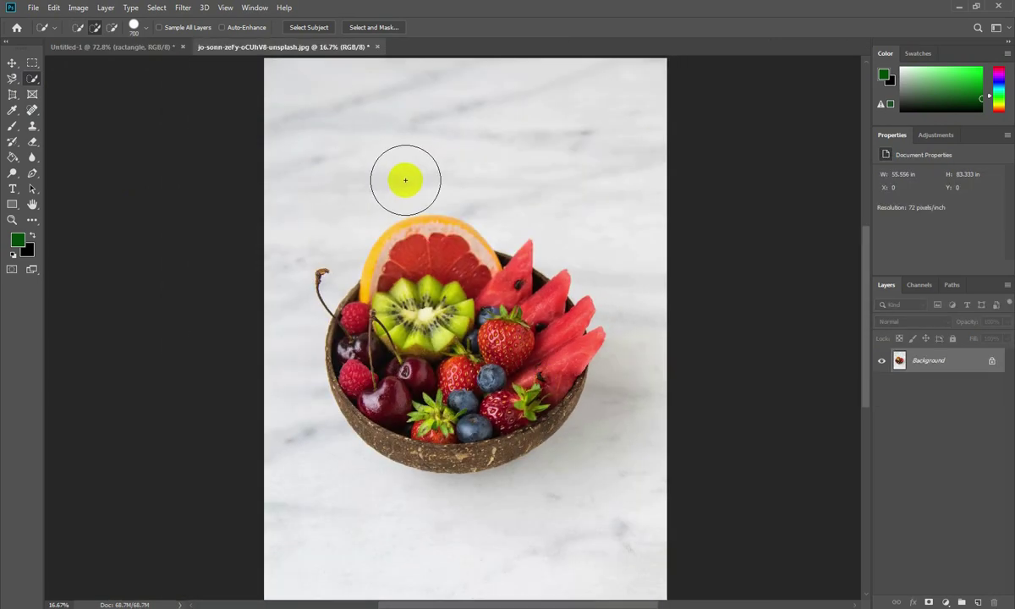
pyautogui.moveTo(362, 125); pyautogui.dragTo(582, 139)
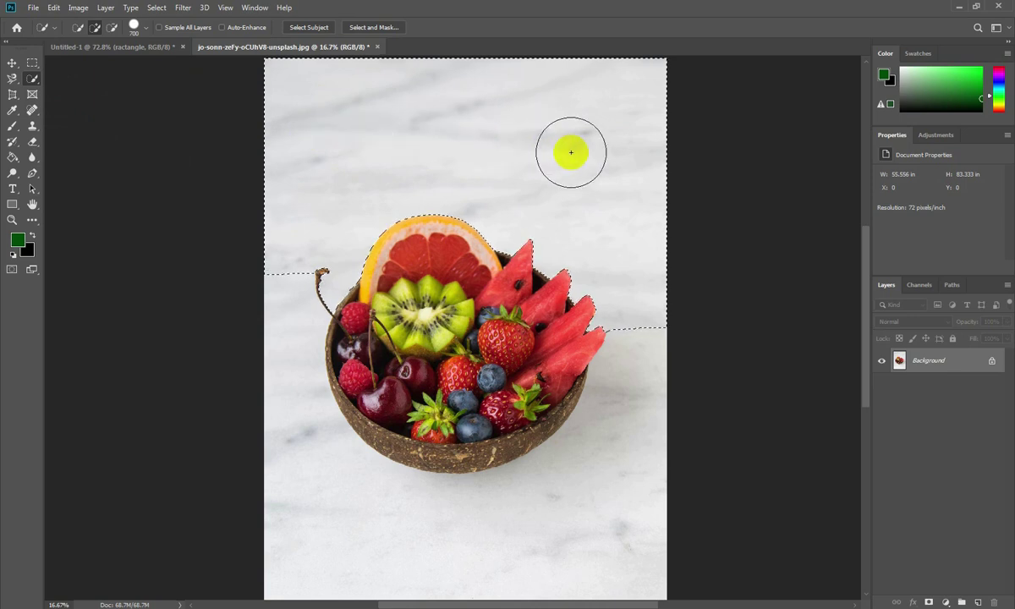
pyautogui.moveTo(649, 331); pyautogui.dragTo(586, 509)
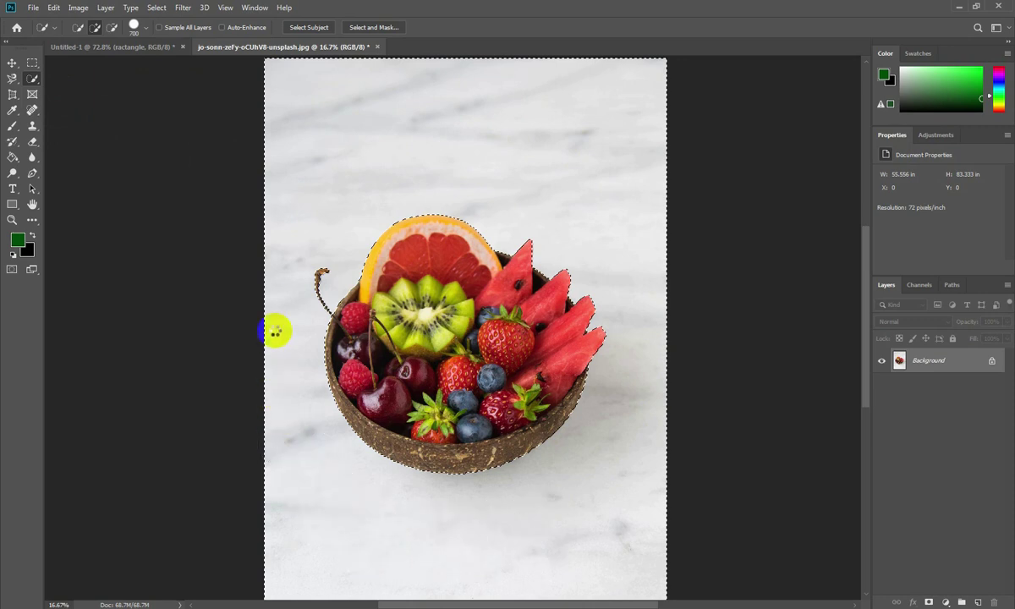
pyautogui.moveTo(329, 147); pyautogui.dragTo(579, 143)
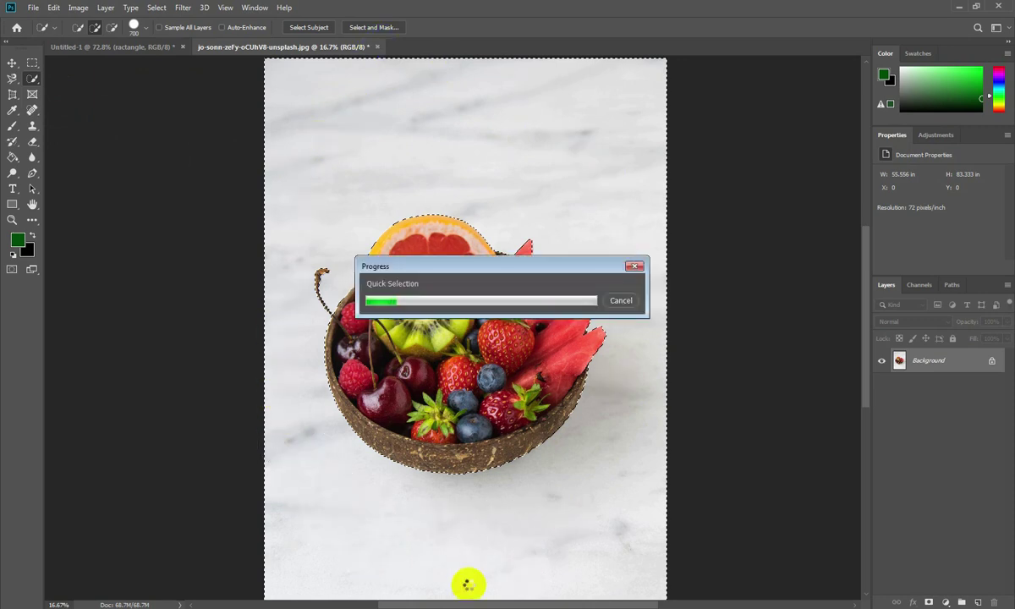
# Zoom in to refine the selection edge at the cherry stem tip, then fit the image
pyautogui.click(301, 253)
pyautogui.moveTo(397, 368); pyautogui.dragTo(354, 146)
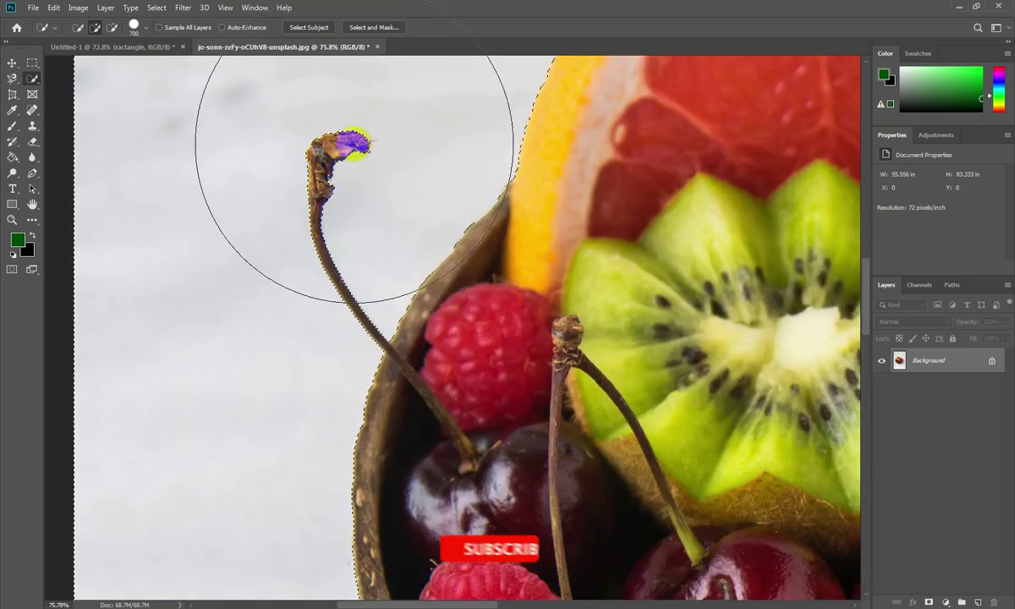
pyautogui.moveTo(422, 404); pyautogui.dragTo(396, 367)
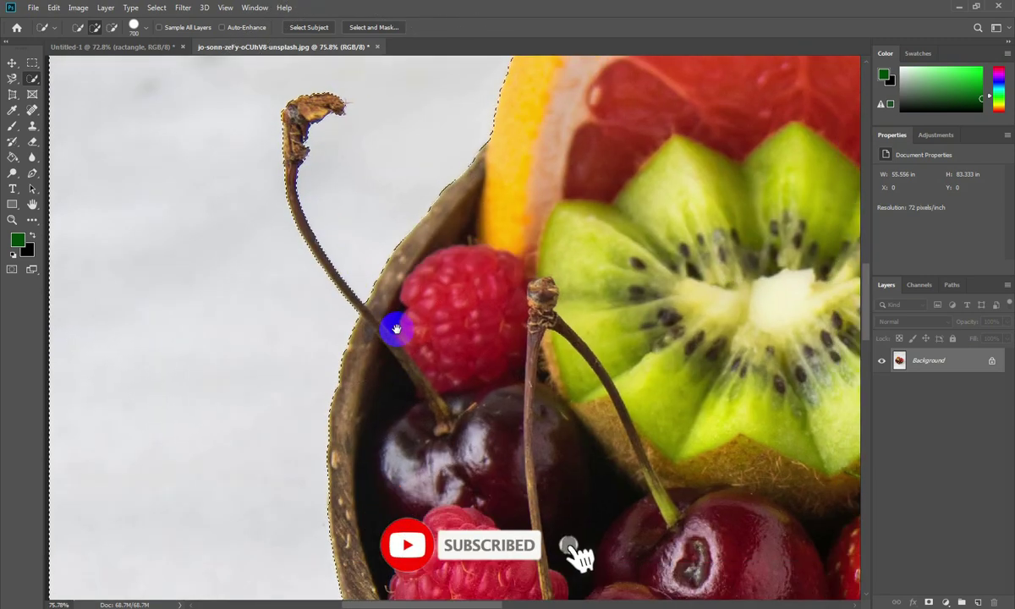
pyautogui.hotkey('ctrl', '0')
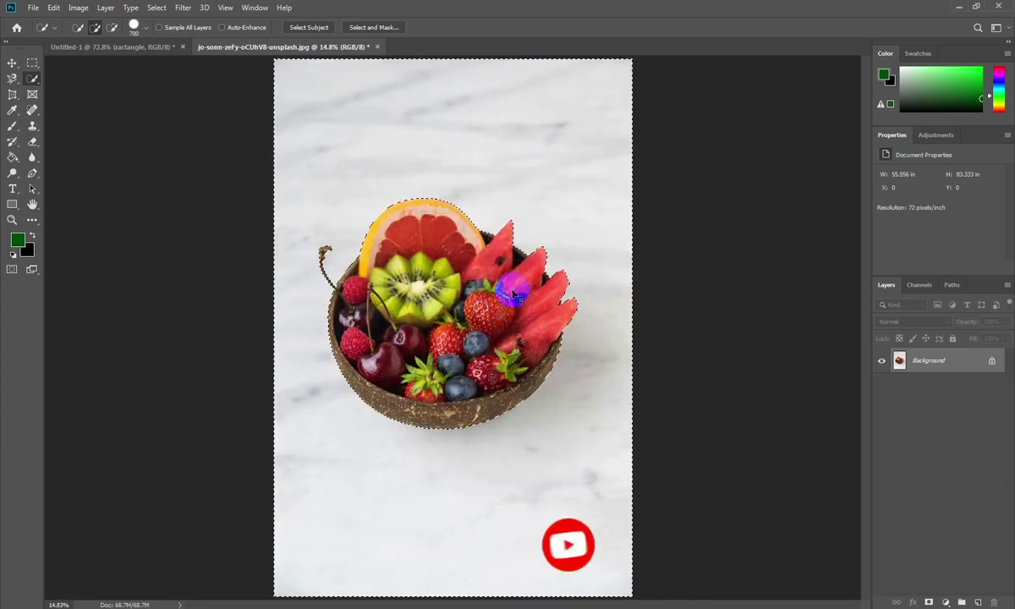
# Trial-copy the background selection to a new layer, then undo back to the selection
pyautogui.hotkey('ctrl', 'j')
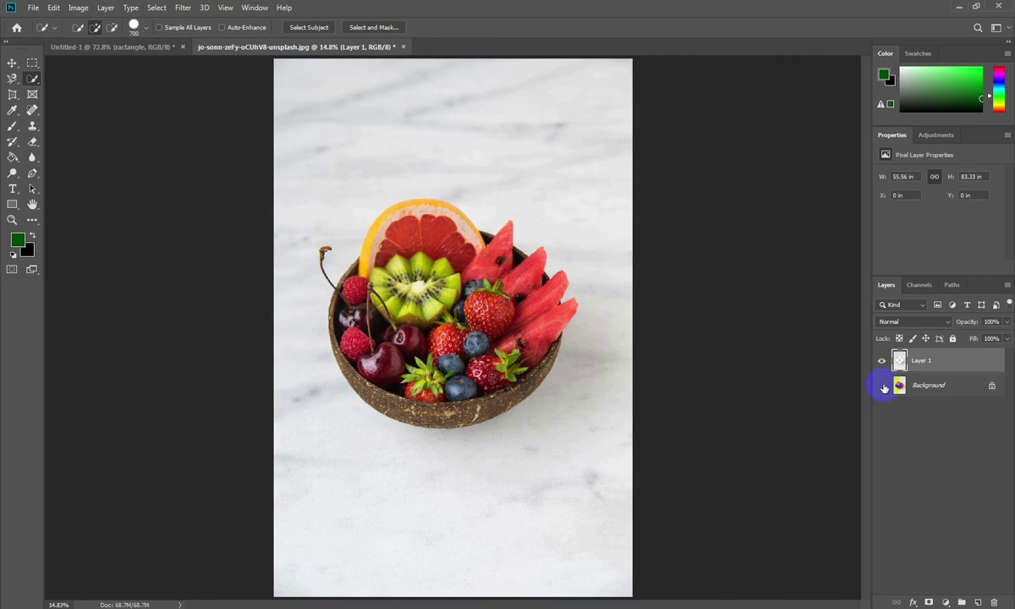
pyautogui.click(883, 386)
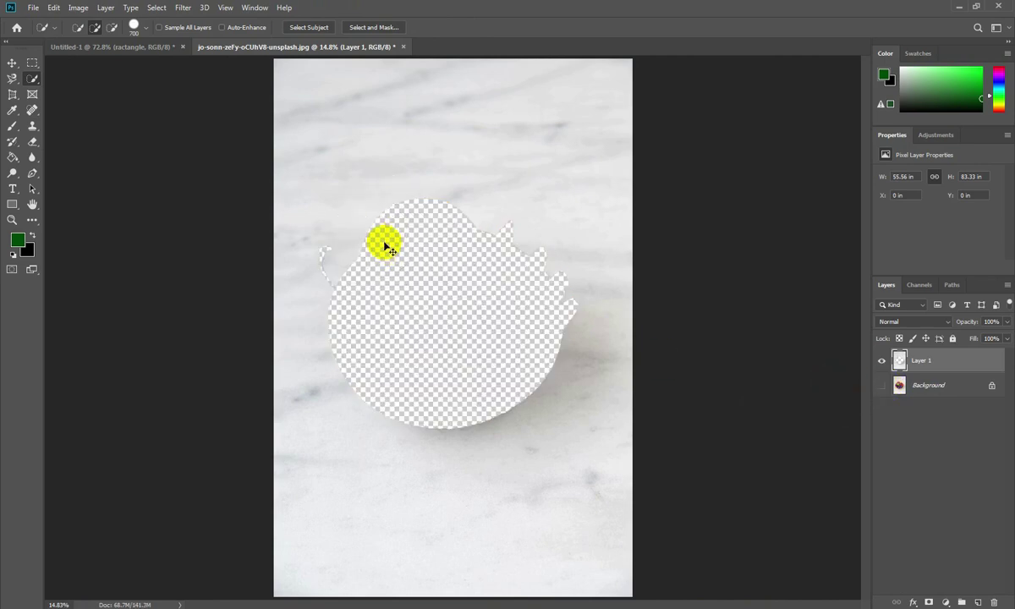
pyautogui.hotkey('ctrl', 'z')
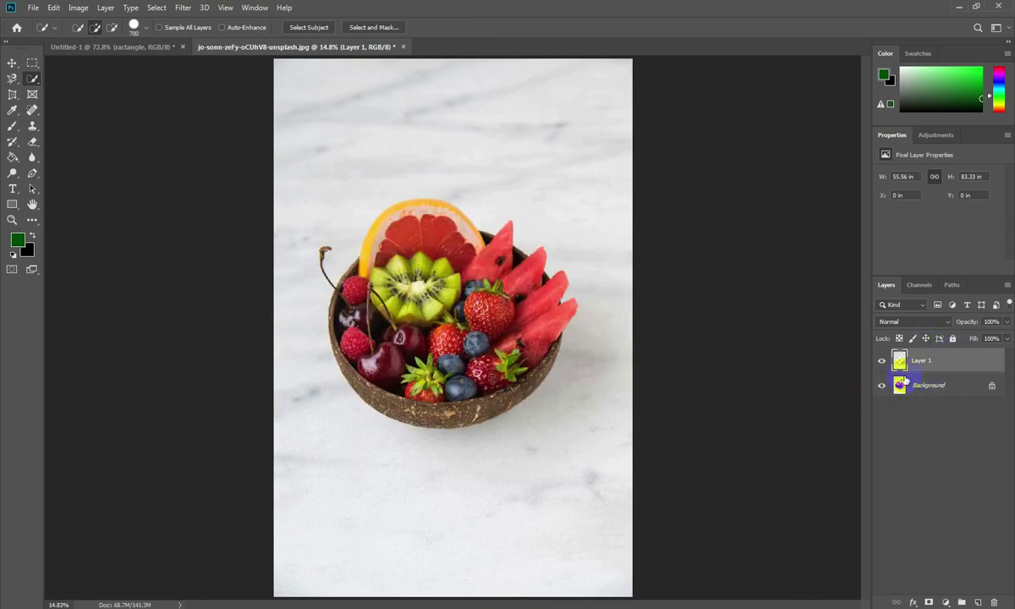
pyautogui.hotkey('ctrl', 'shift', 'z')
pyautogui.hotkey('ctrl', 'z')
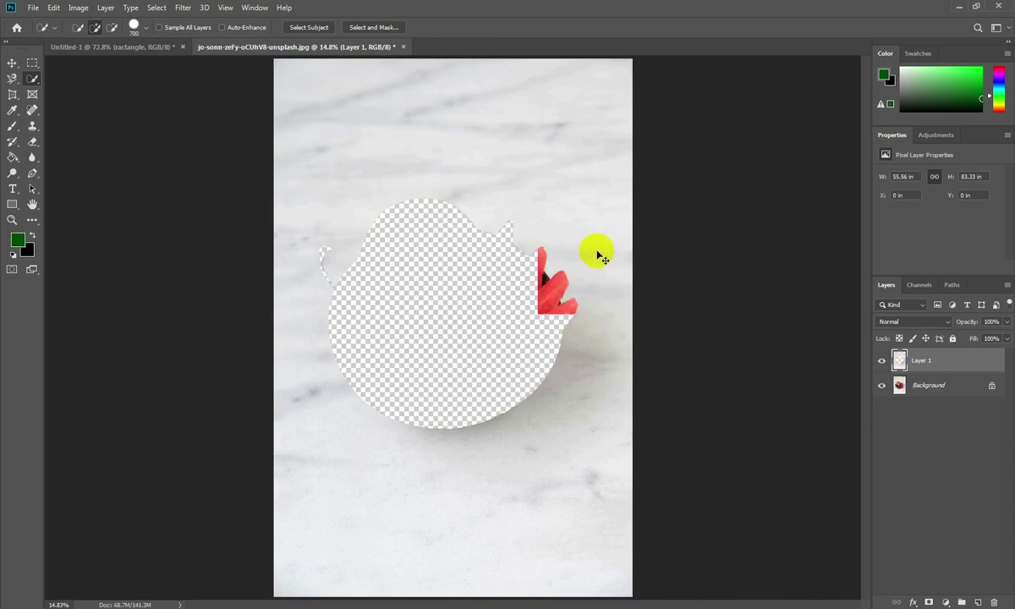
pyautogui.hotkey('ctrl', 'z')
# Invert the selection to the fruit bowl, copy it to Layer 1, and hide Background
pyautogui.rightClick(454, 238)
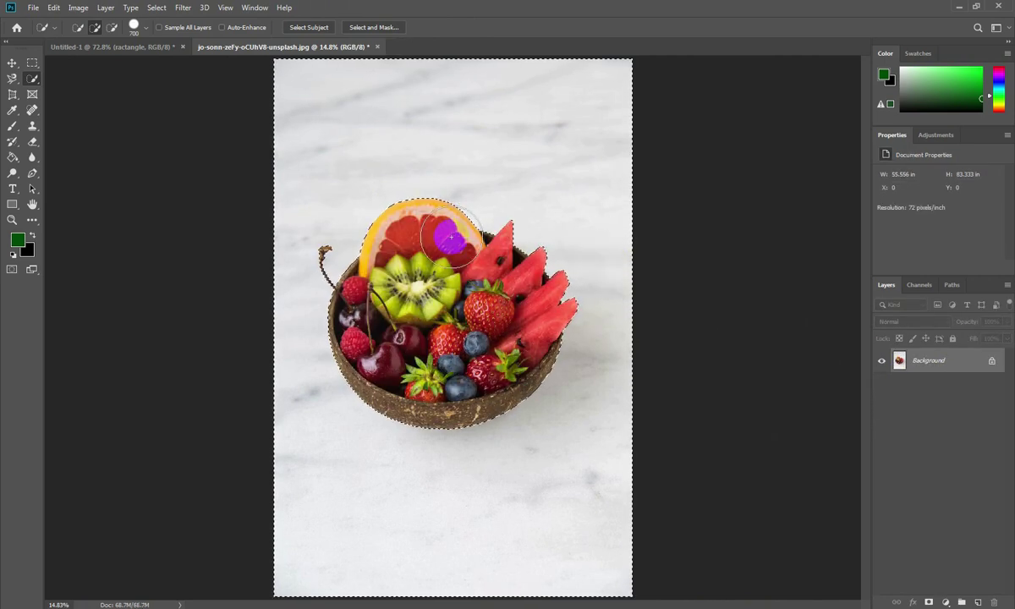
pyautogui.click(478, 254)
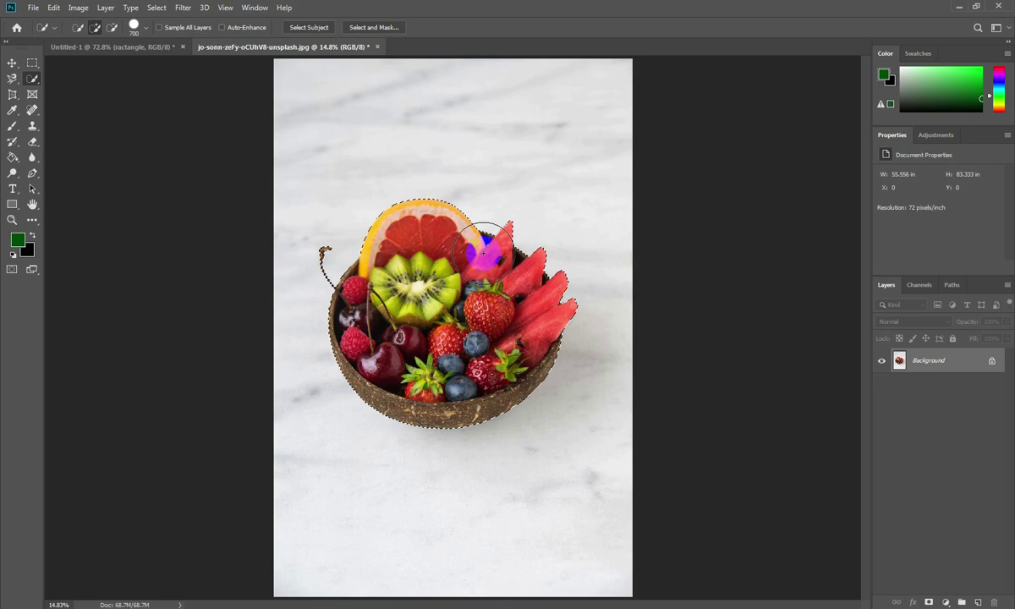
pyautogui.hotkey('ctrl', 'j')
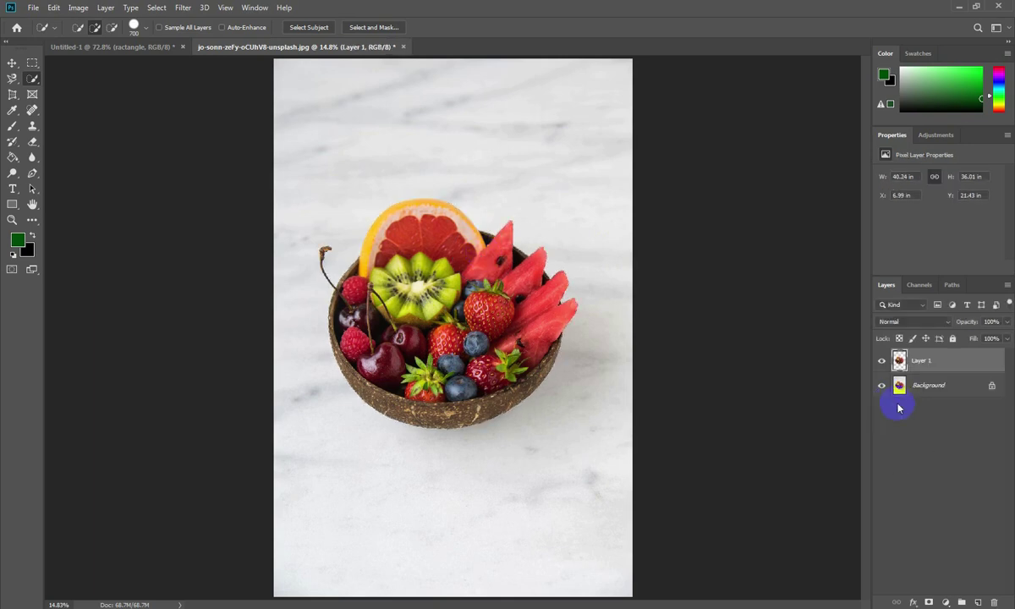
pyautogui.click(885, 388)
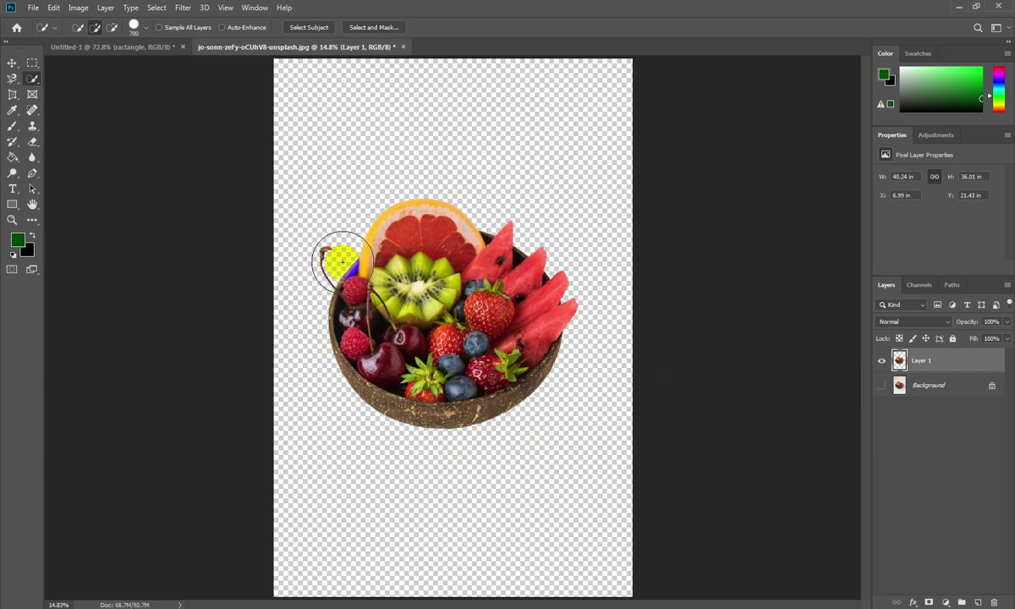
pyautogui.click(11, 63)
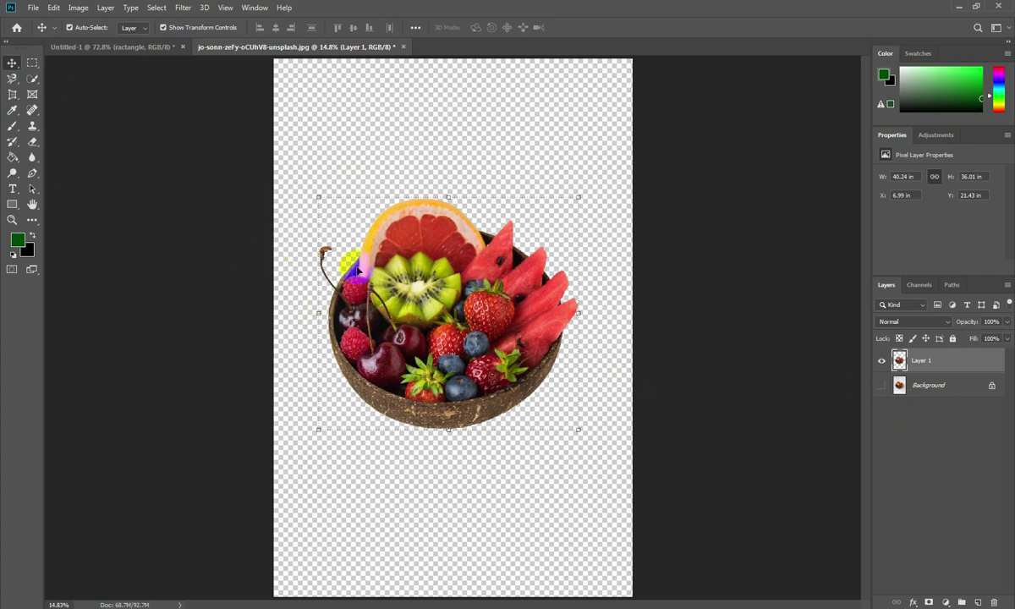
pyautogui.scroll(3, 573, 419)
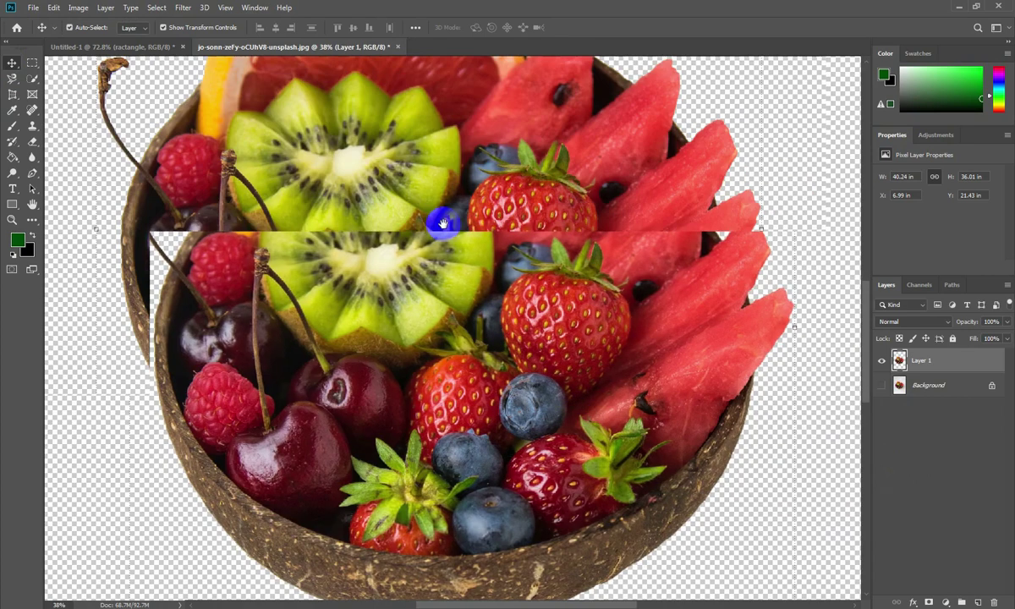
pyautogui.scroll(-3, 489, 328)
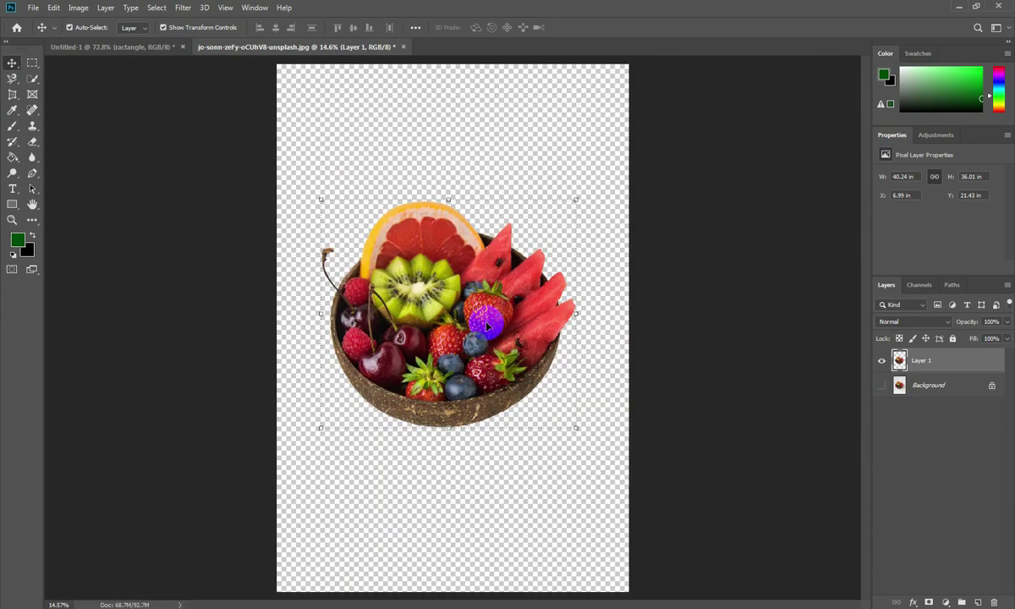
# Pick the Magic Wand from the selection tool flyout, then return to the Move tool
pyautogui.click(32, 79)
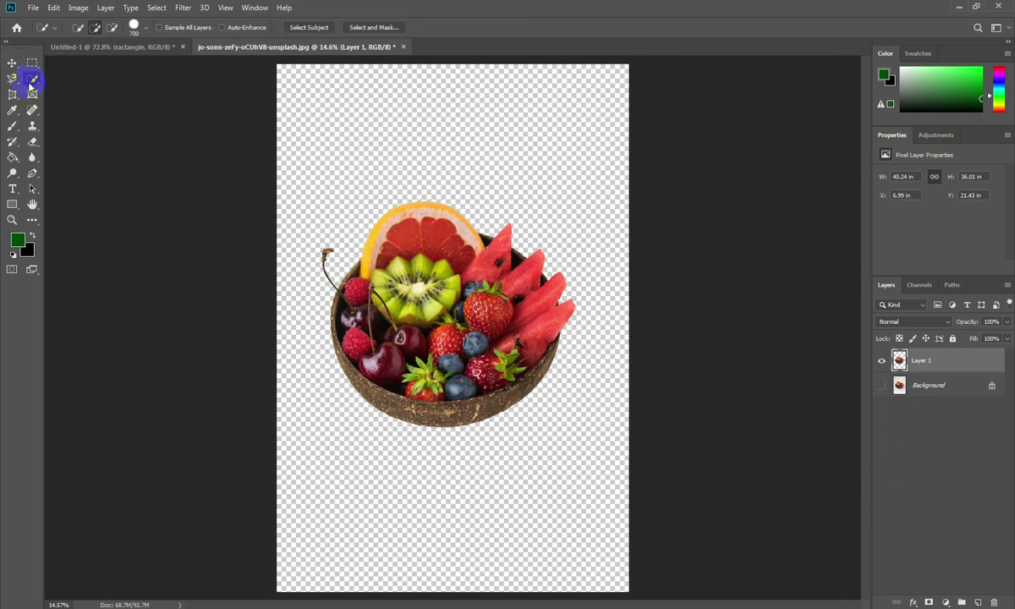
pyautogui.rightClick(32, 79)
pyautogui.click(85, 86)
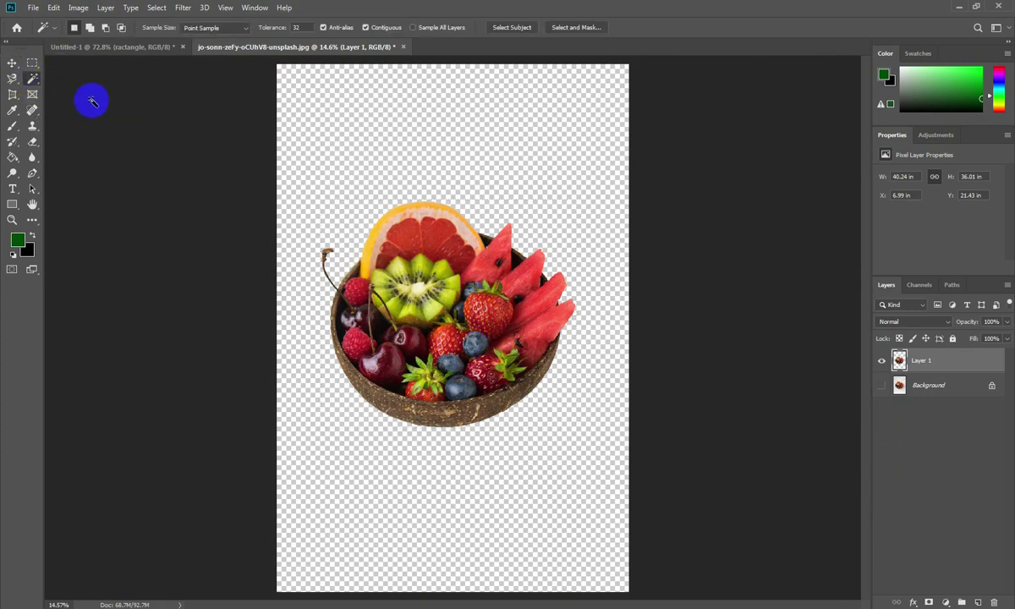
pyautogui.rightClick(30, 78)
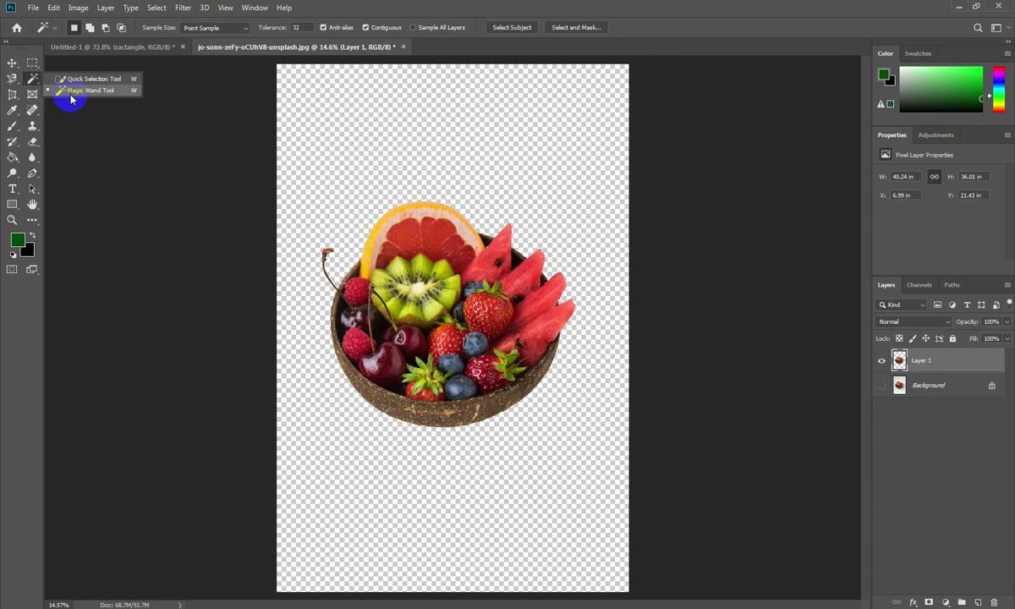
pyautogui.click(71, 95)
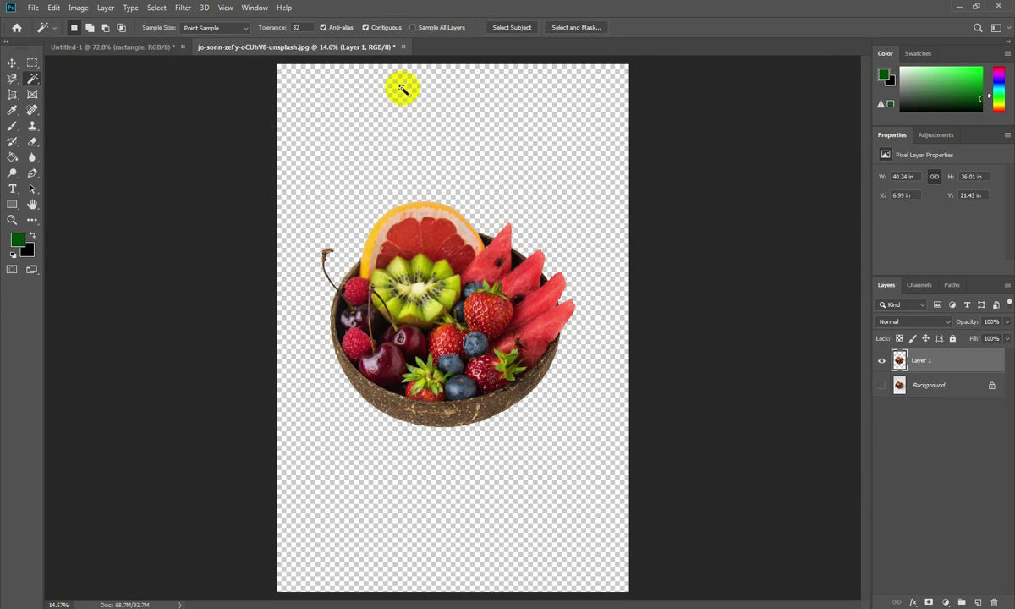
pyautogui.click(13, 64)
# Open the jen-theodore ship-telegraph dial photo from the Unsplash folder via File > Open
pyautogui.click(34, 9)
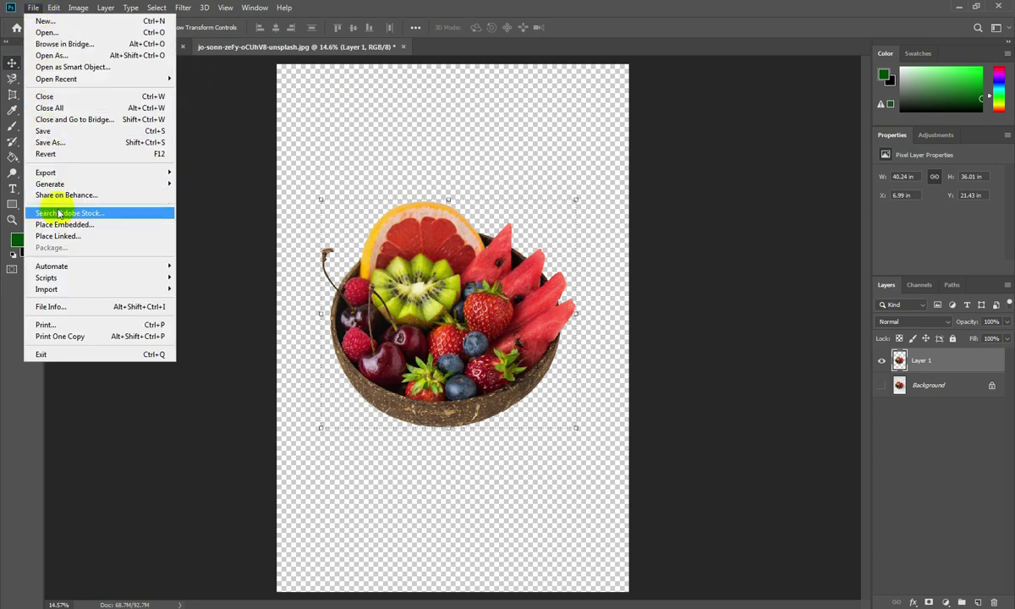
pyautogui.click(52, 32)
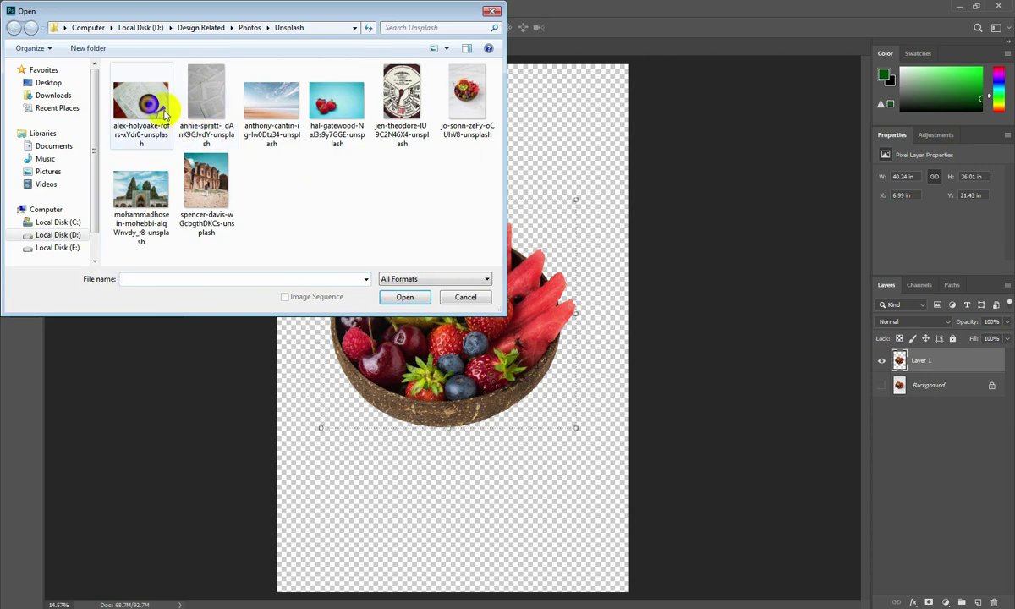
pyautogui.click(403, 94)
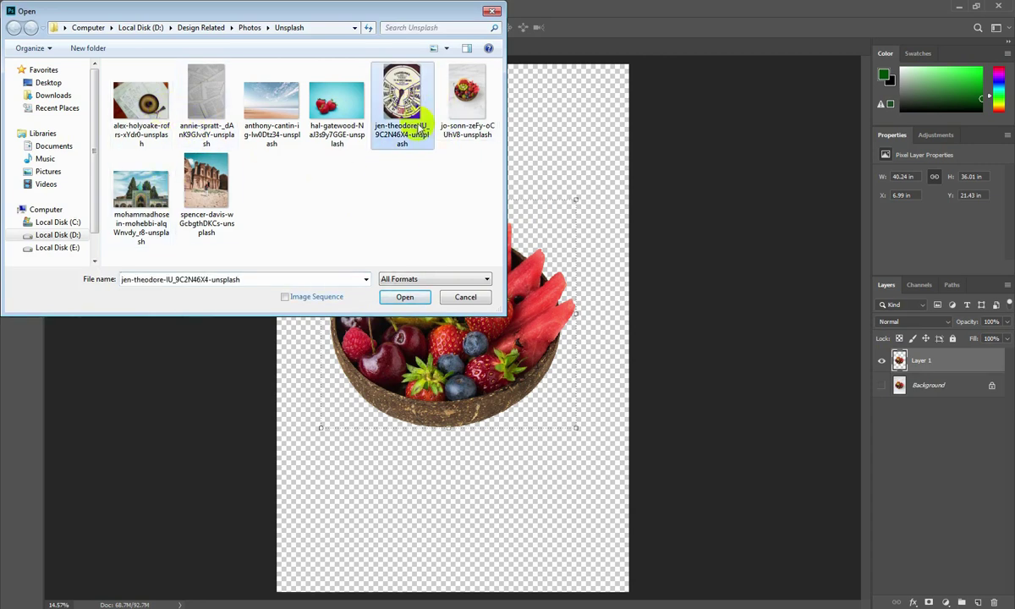
pyautogui.click(403, 297)
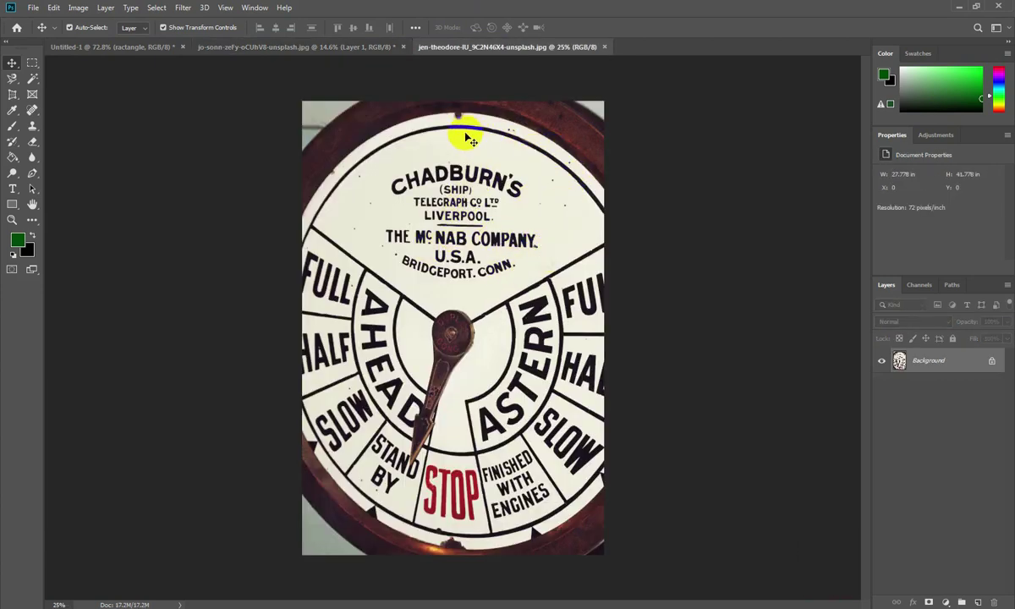
# Magic Wand-select the white upper dial panel behind the CHADBURN'S lettering
pyautogui.click(17, 92)
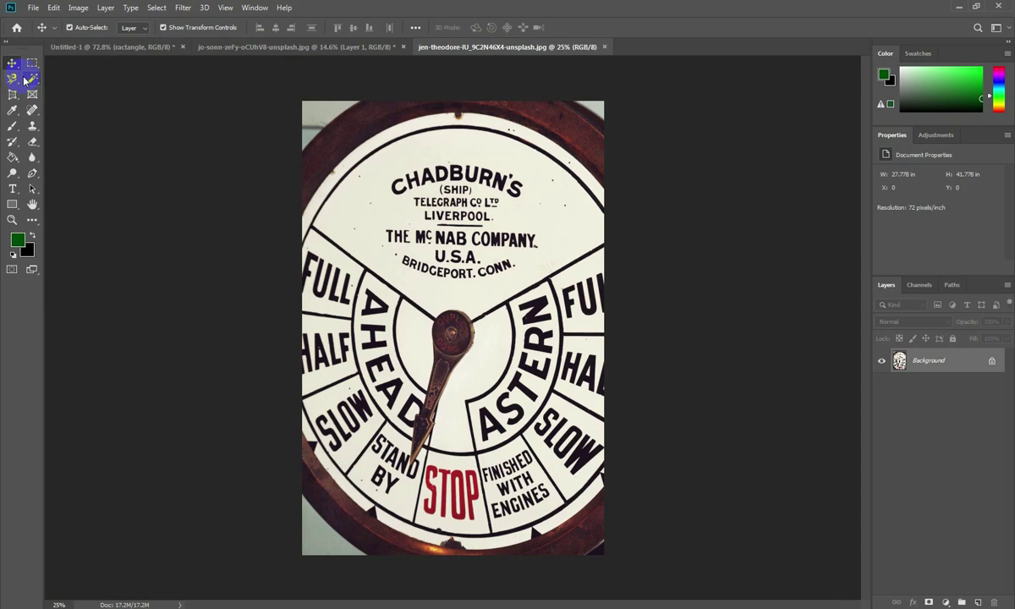
pyautogui.click(30, 80)
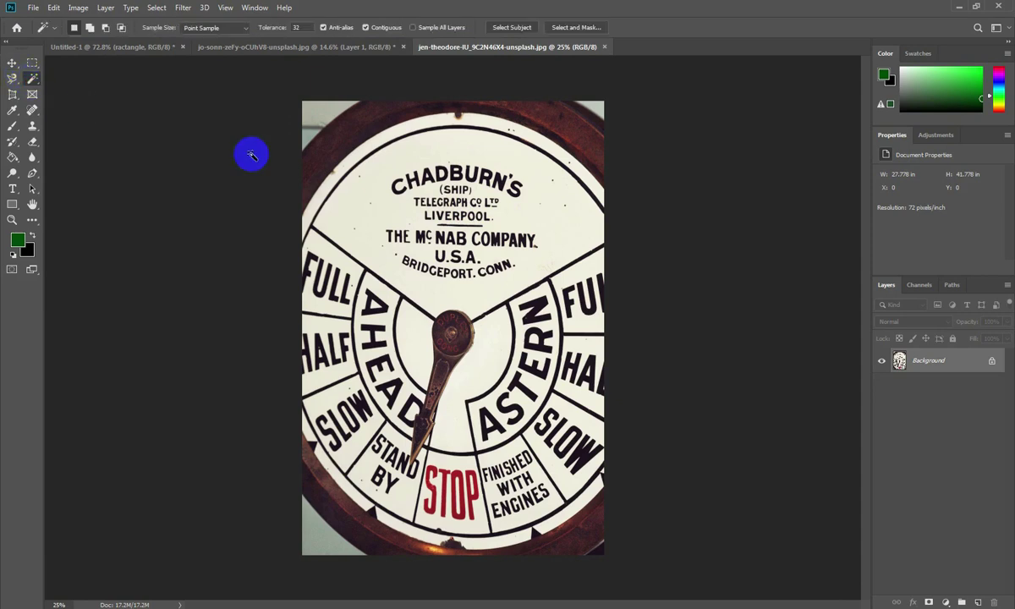
pyautogui.click(473, 138)
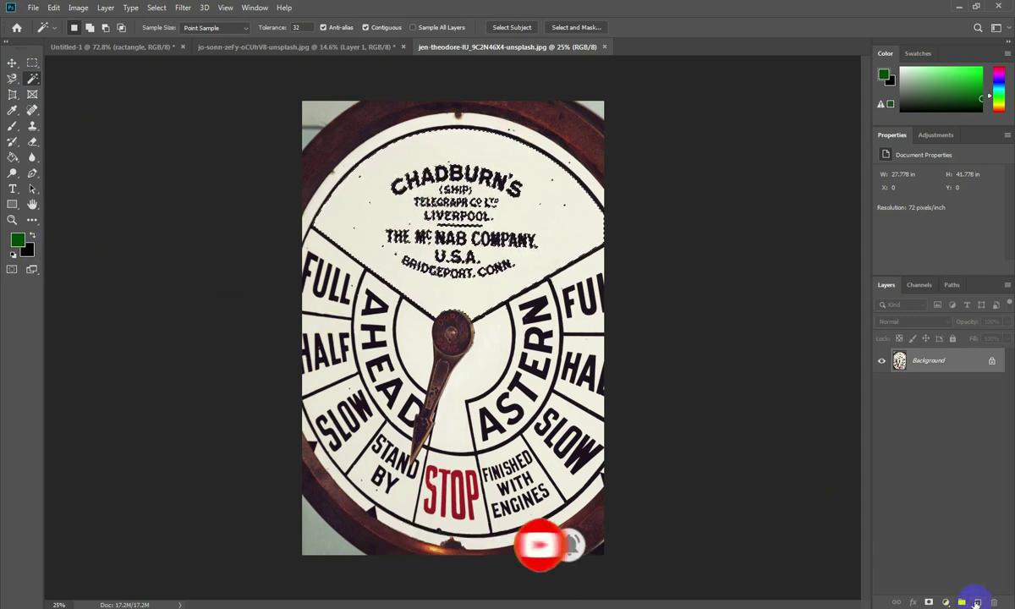
# Add a new layer with a light green foreground, inspect the lettering, then undo
pyautogui.click(978, 601)
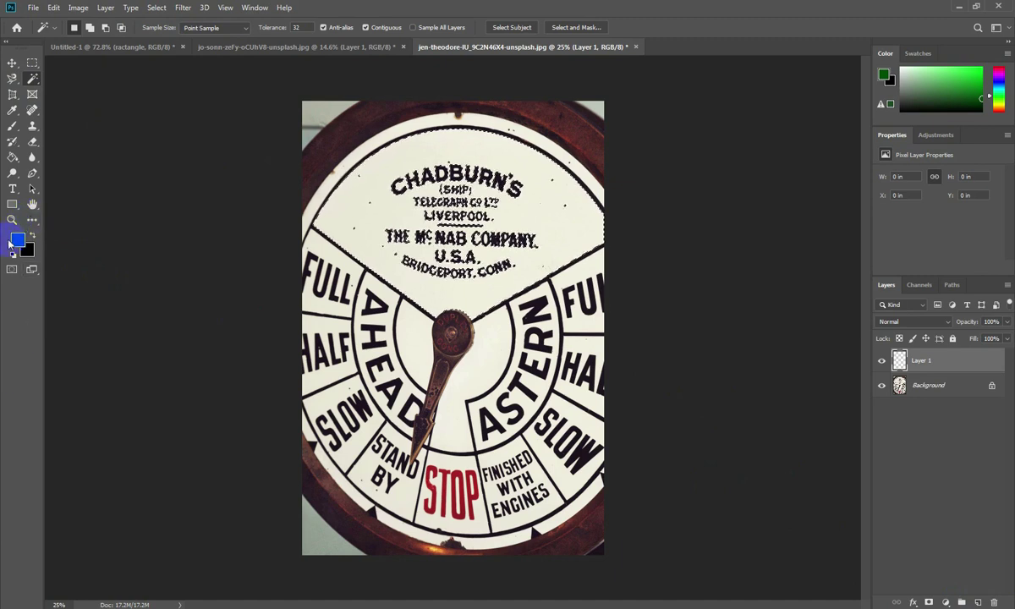
pyautogui.click(15, 241)
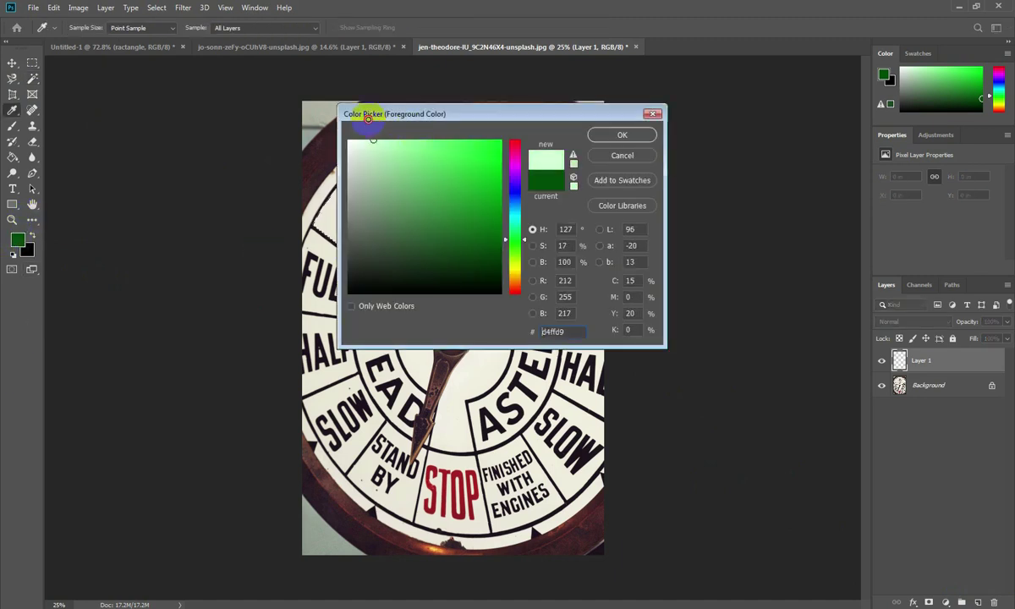
pyautogui.click(617, 136)
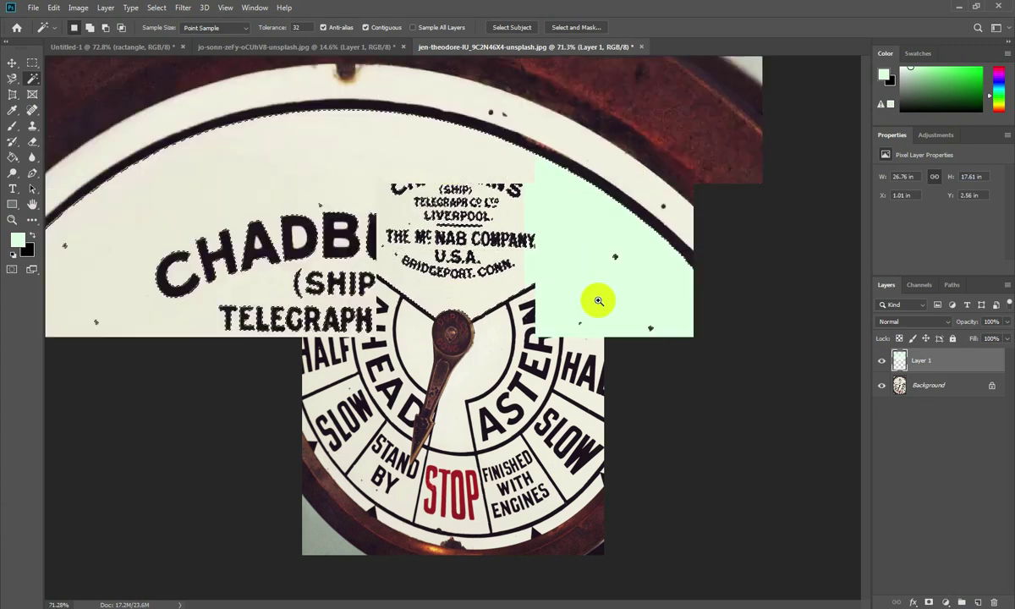
pyautogui.moveTo(391, 109); pyautogui.dragTo(695, 374)
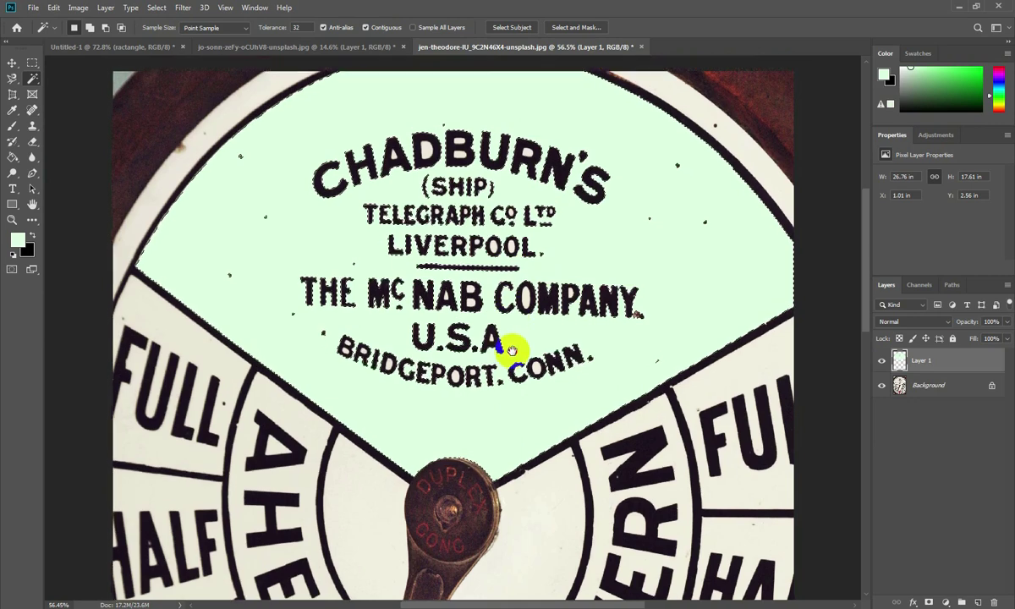
pyautogui.scroll(2, 517, 354)
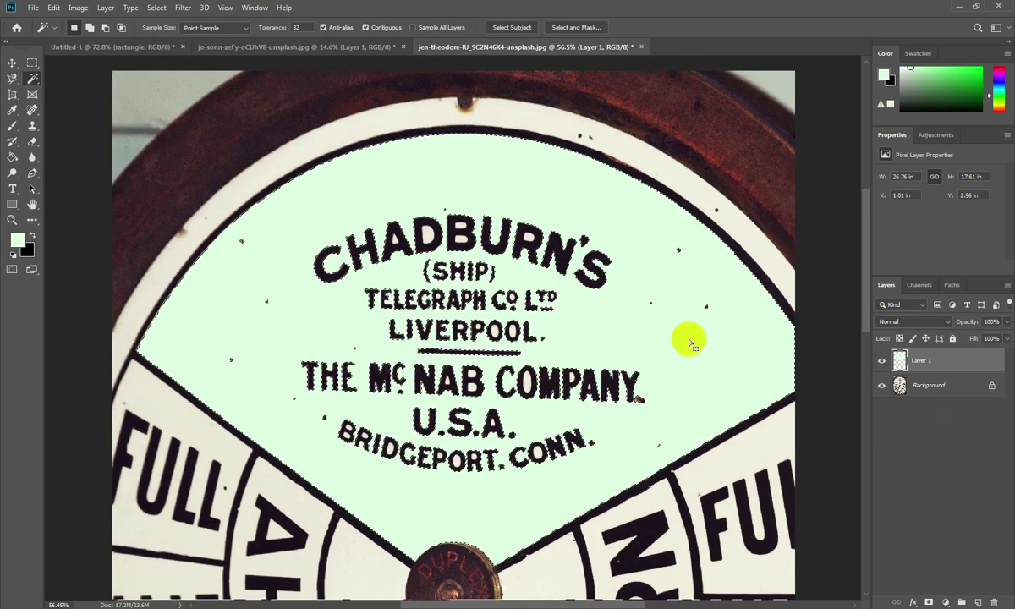
pyautogui.hotkey('ctrl', '0')
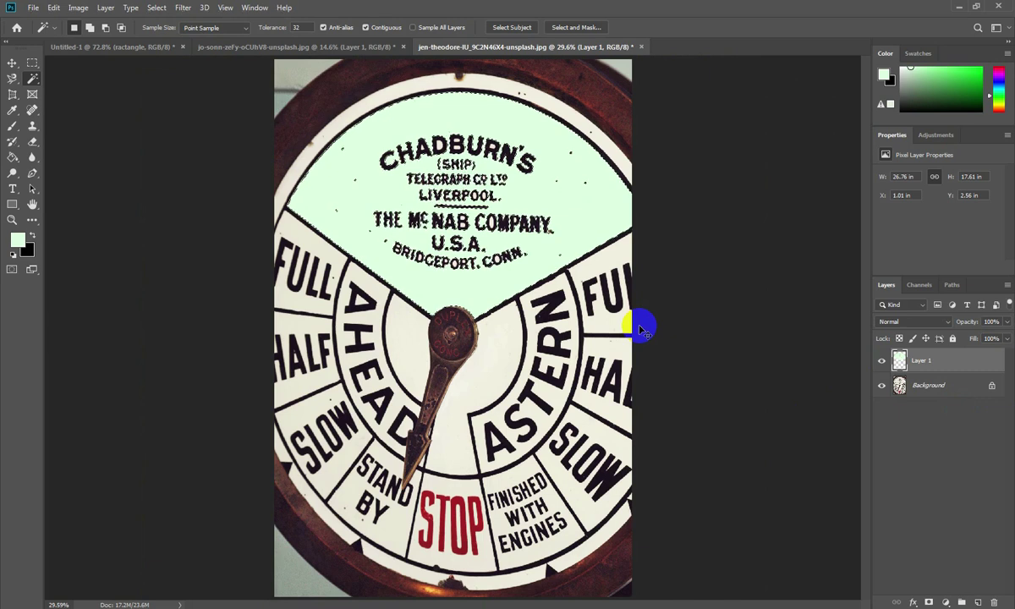
pyautogui.hotkey('ctrl', 'z')
pyautogui.hotkey('ctrl', 'z')
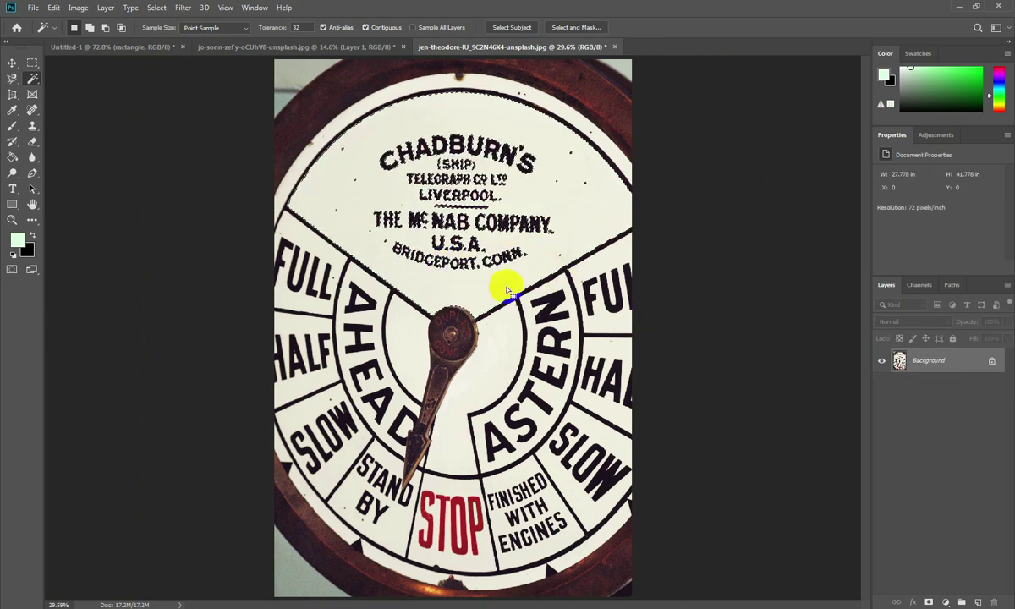
# Unlock the background as Layer 0, test-delete the selected dial panel, then restore it
pyautogui.click(992, 364)
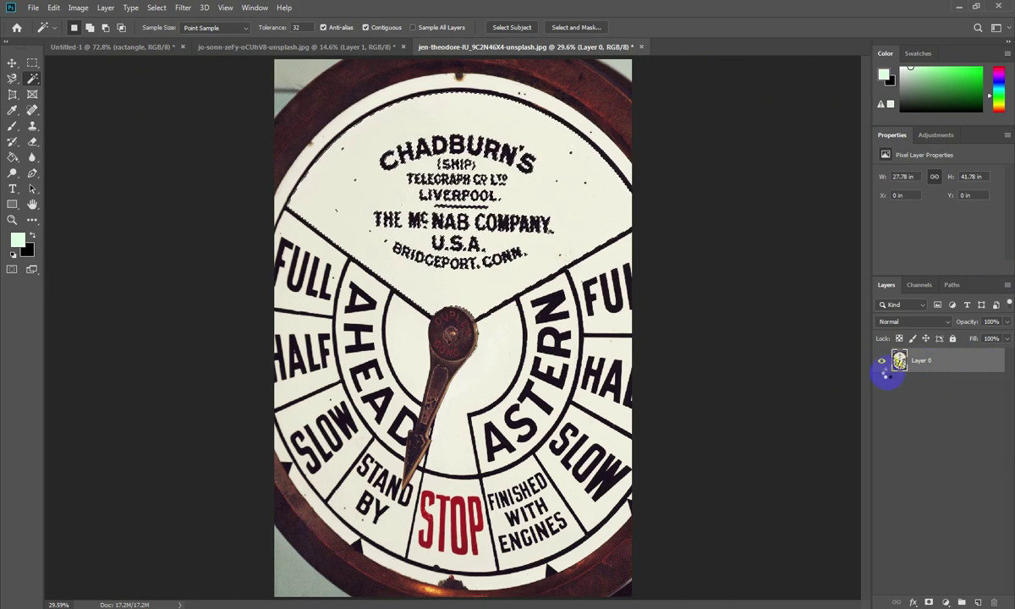
pyautogui.press('Delete')
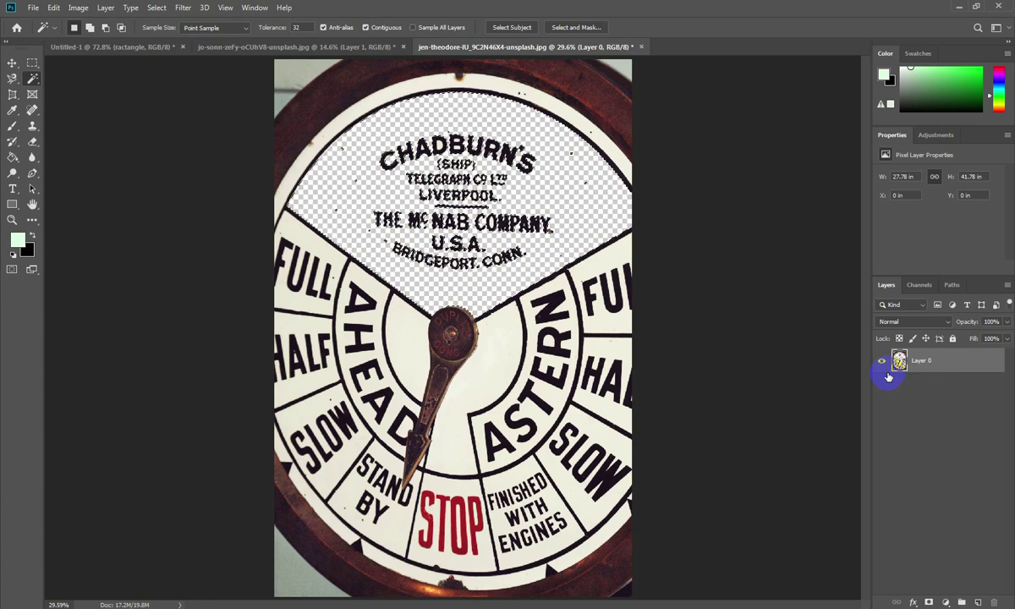
pyautogui.hotkey('ctrl', 'z')
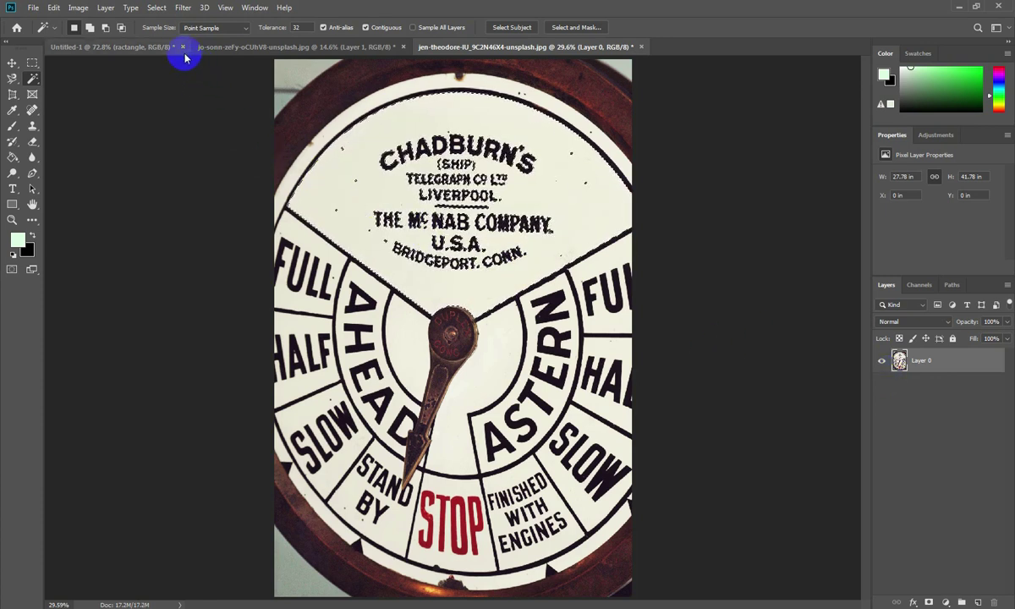
# Keep Point Sample, select the Tolerance field, and clear the selection
pyautogui.click(197, 30)
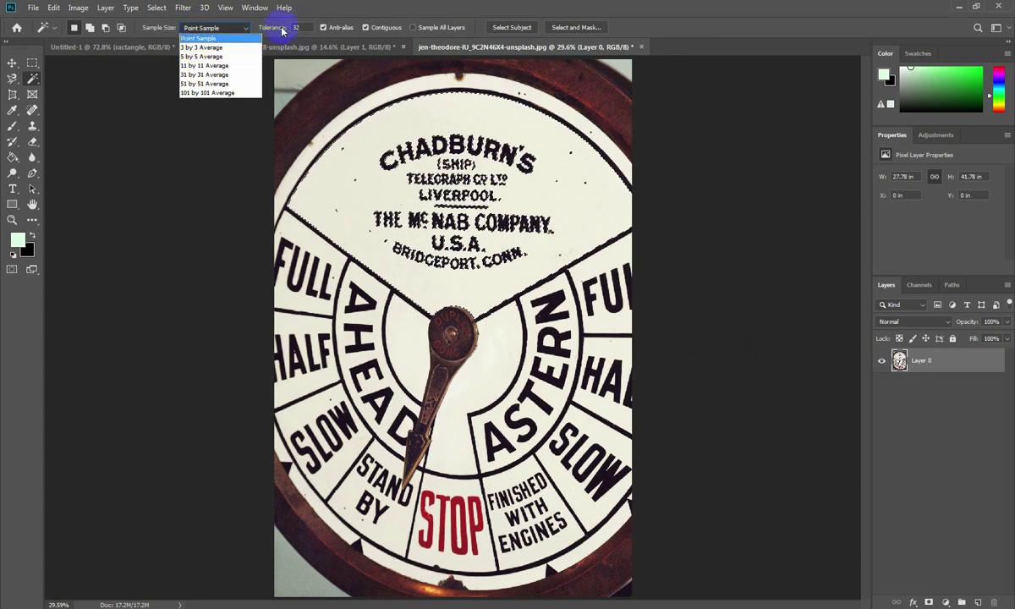
pyautogui.click(311, 28)
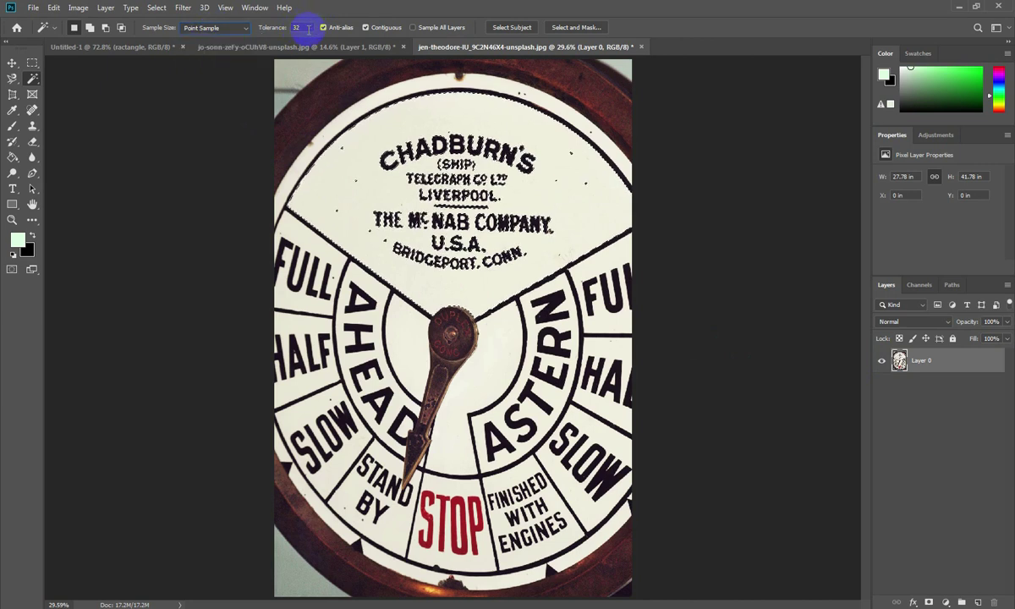
pyautogui.click(313, 105)
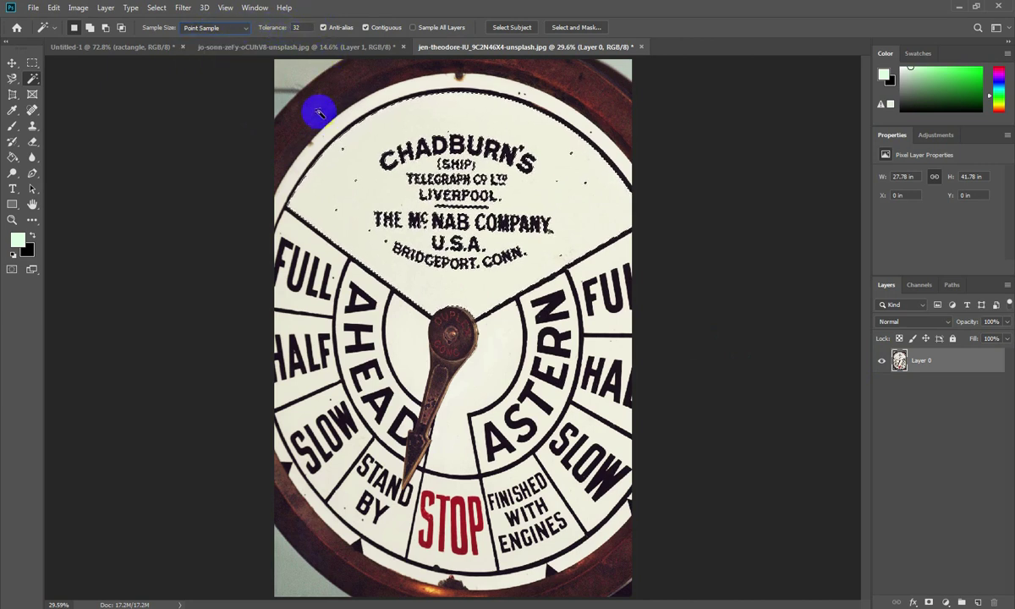
pyautogui.click(295, 27)
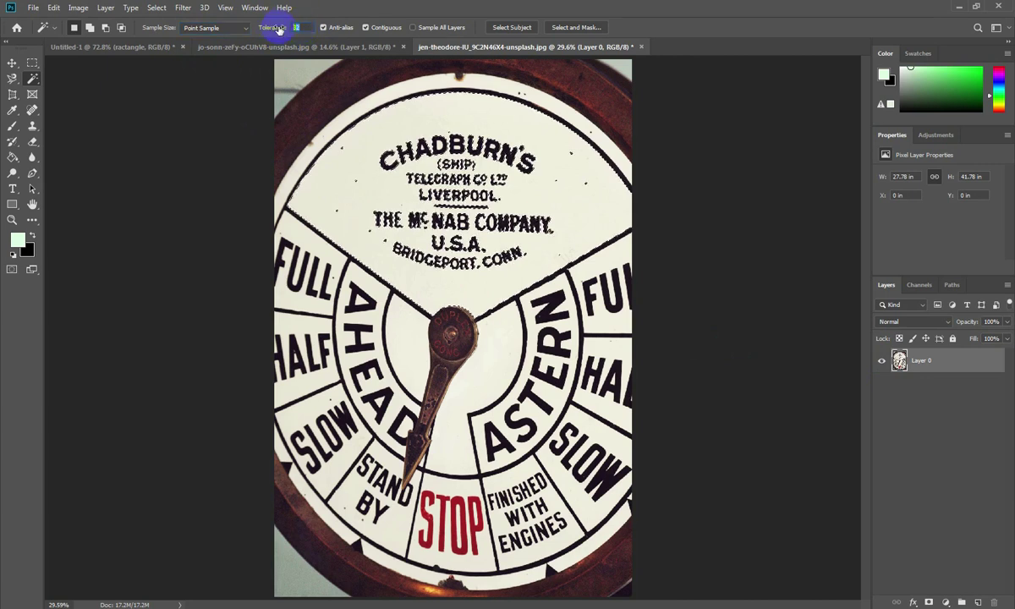
pyautogui.hotkey('ctrl', 'd')
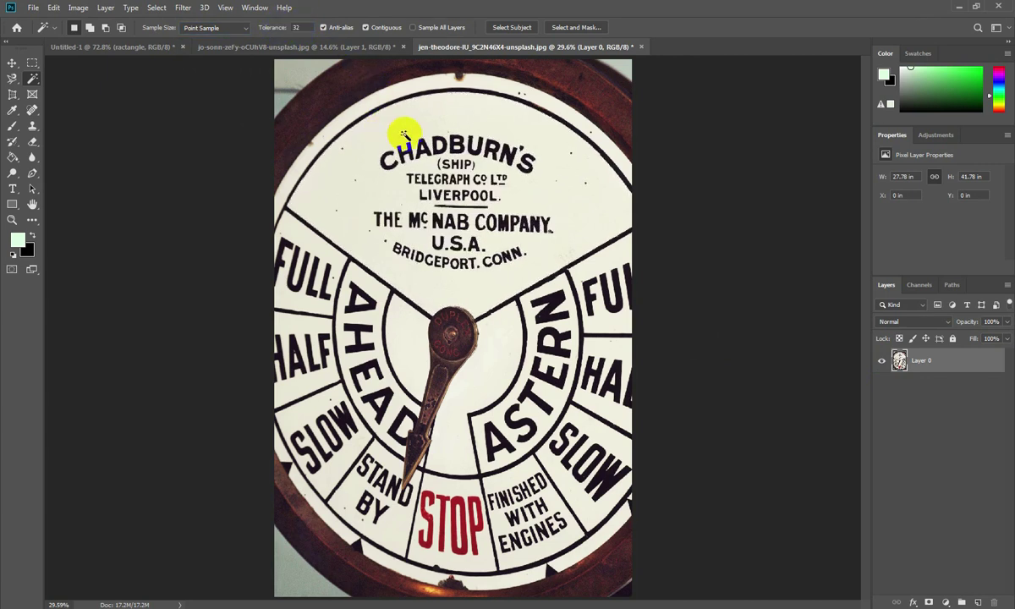
# Zoom in and Magic Wand-select the dark knob disc and stem, dropping an earlier attempt
pyautogui.click(454, 338)
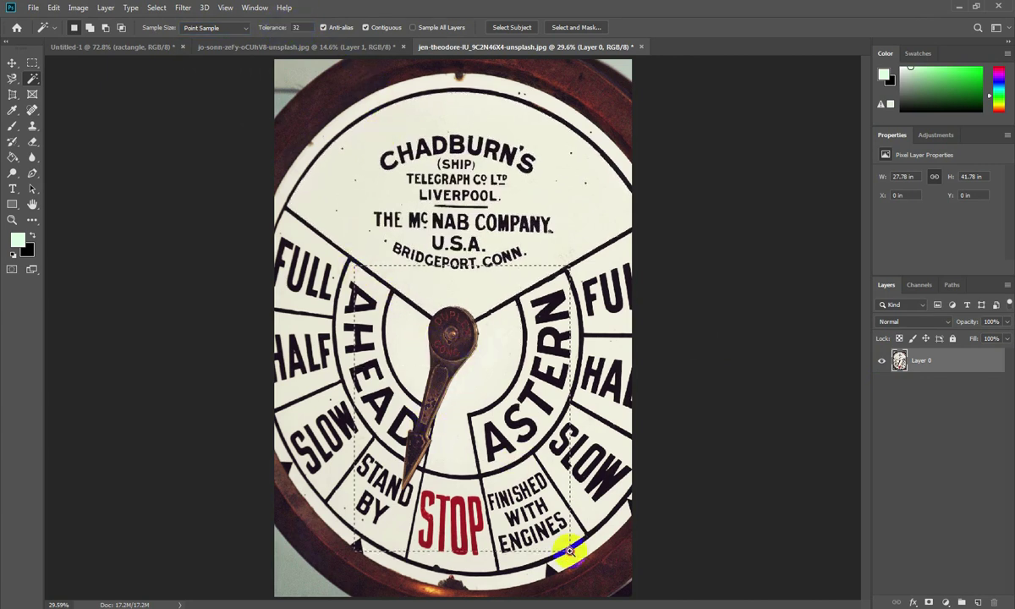
pyautogui.scroll(3, 533, 499)
pyautogui.click(407, 177)
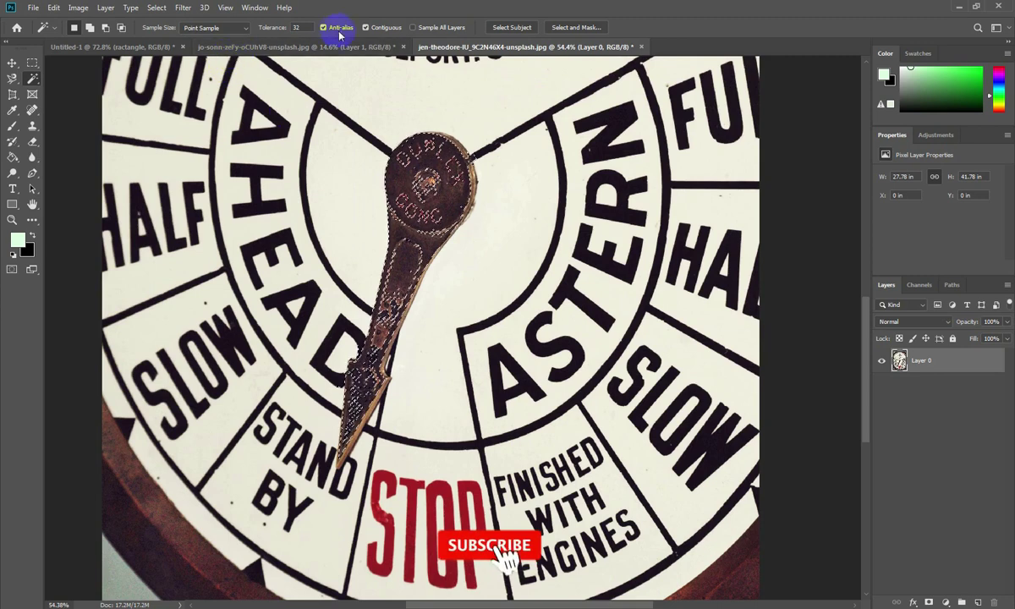
pyautogui.click(390, 170)
pyautogui.click(397, 179)
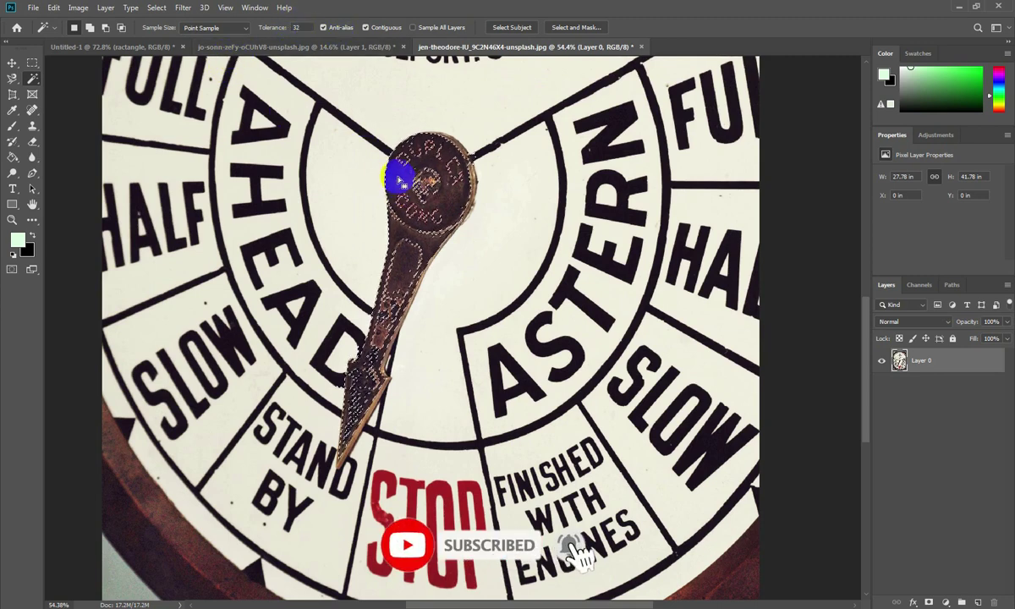
pyautogui.scroll(5, 396, 170)
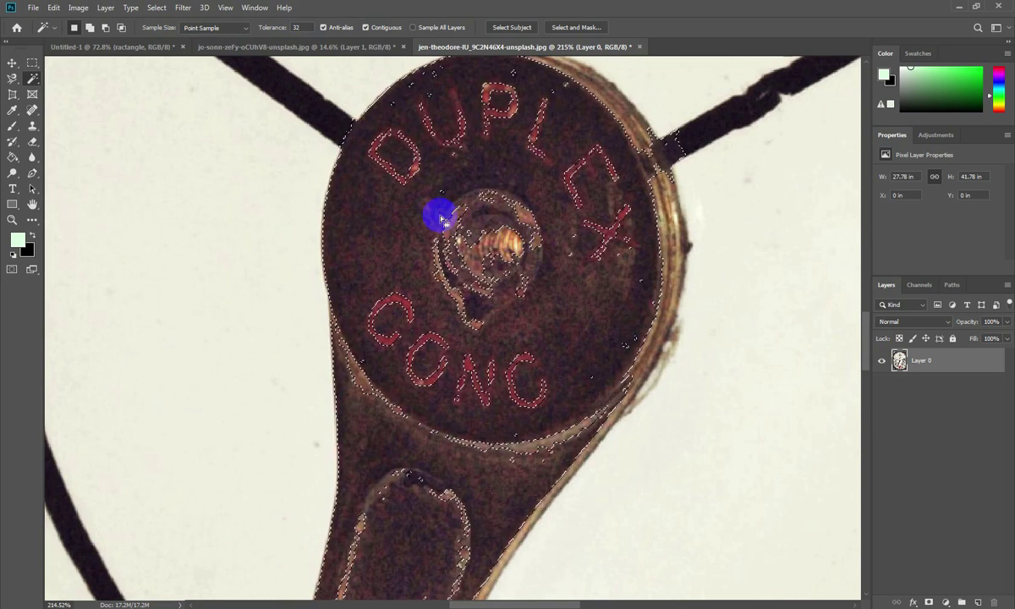
pyautogui.hotkey('ctrl', 'd')
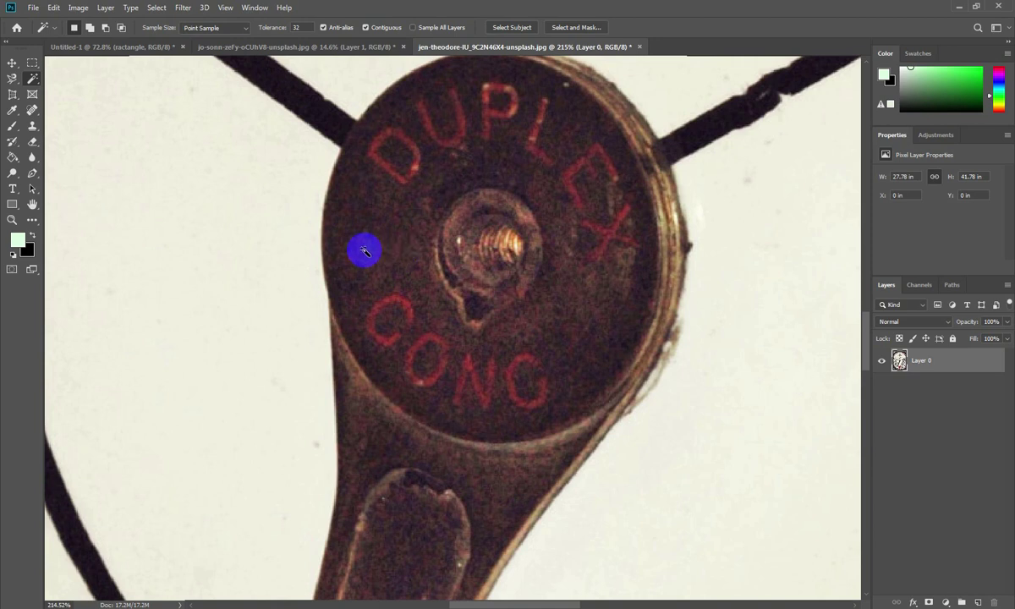
pyautogui.click(378, 248)
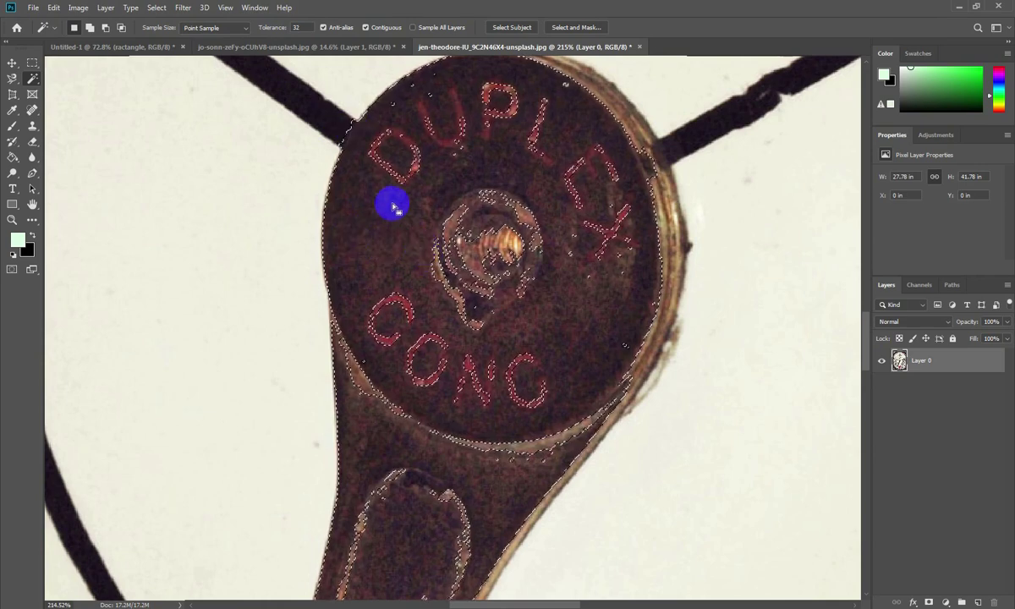
# Try 101x101 Average sampling on the dial, deselect, and fit the image in view
pyautogui.click(230, 30)
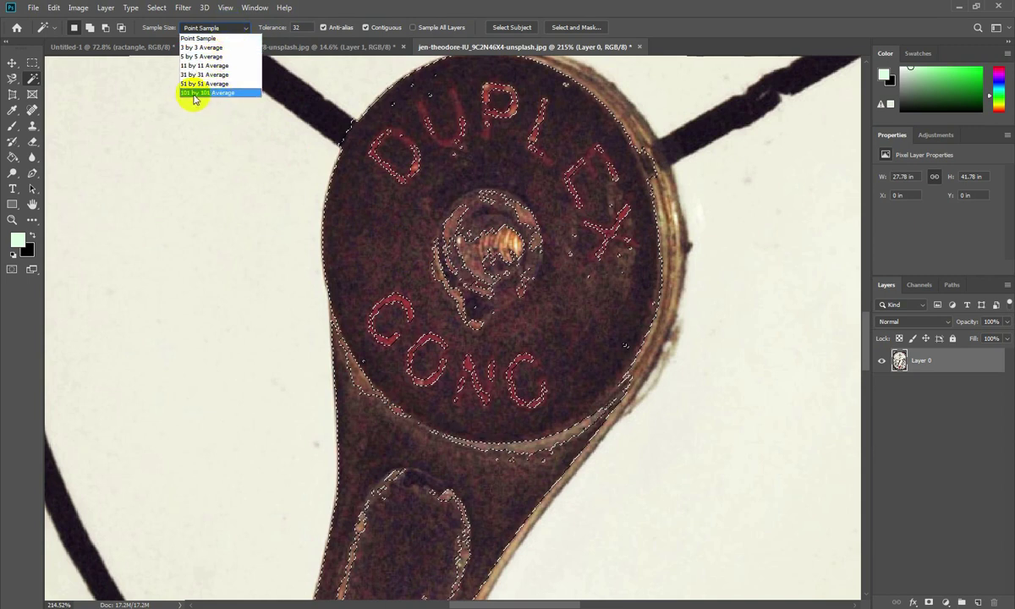
pyautogui.click(193, 93)
pyautogui.moveTo(514, 197); pyautogui.dragTo(385, 230)
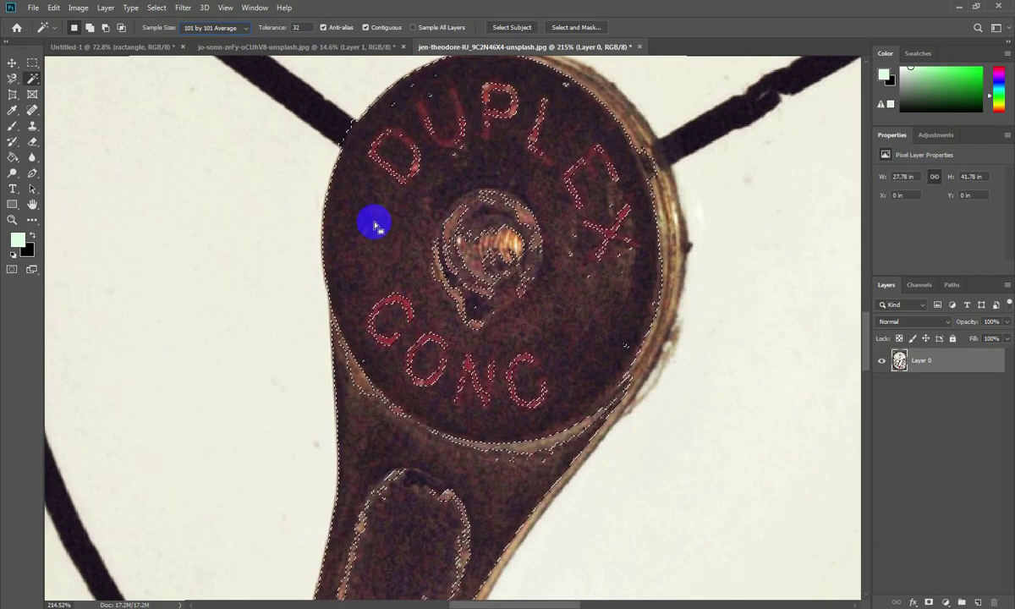
pyautogui.hotkey('ctrl', 'd')
pyautogui.click(226, 33)
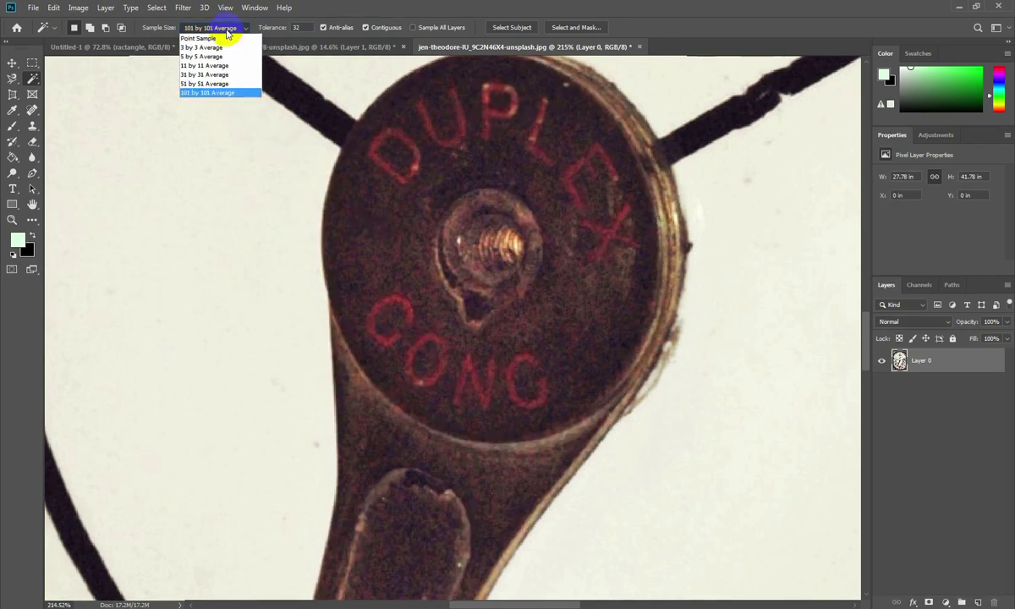
pyautogui.click(203, 36)
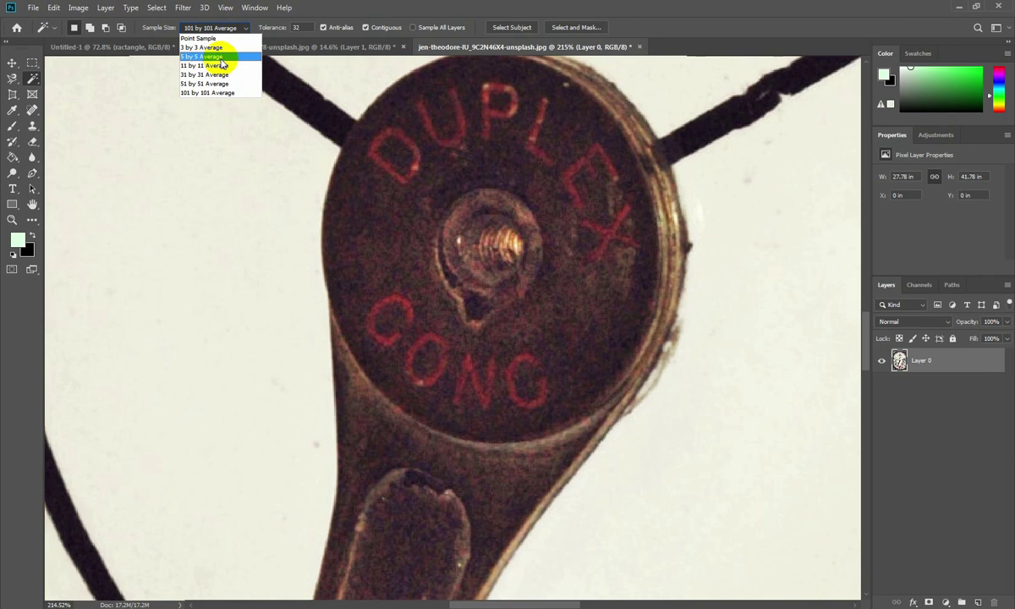
pyautogui.click(382, 224)
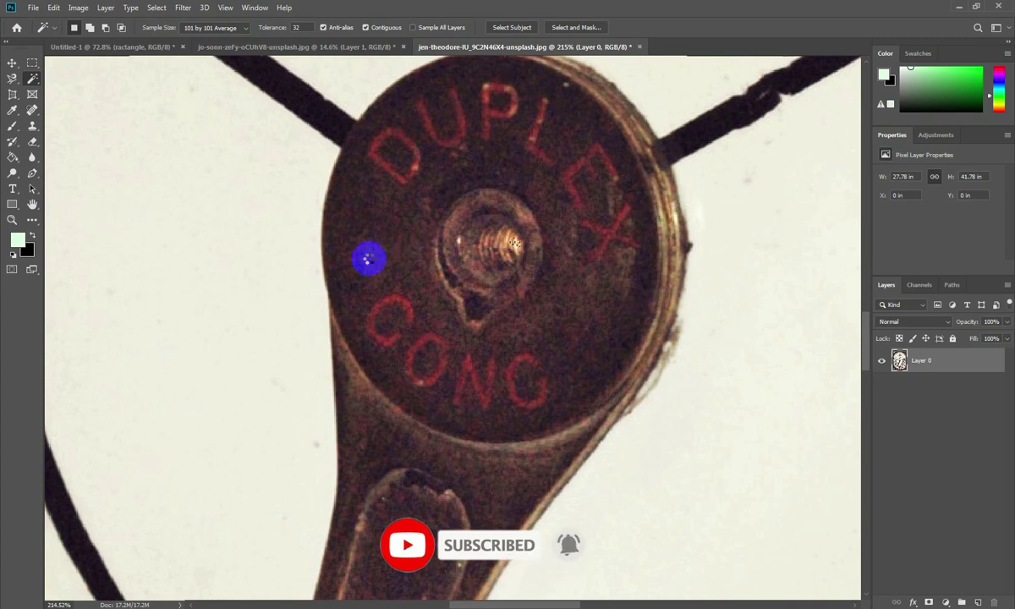
pyautogui.hotkey('ctrl', '0')
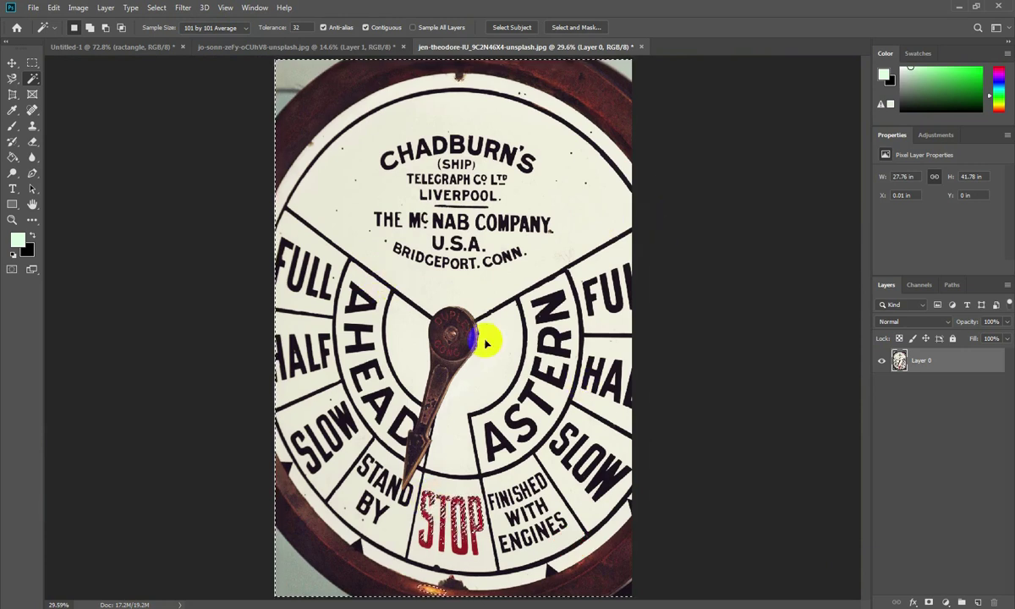
# Test 3x3 and 11x11 Average sampling, deselect, and return to Point Sample
pyautogui.click(211, 28)
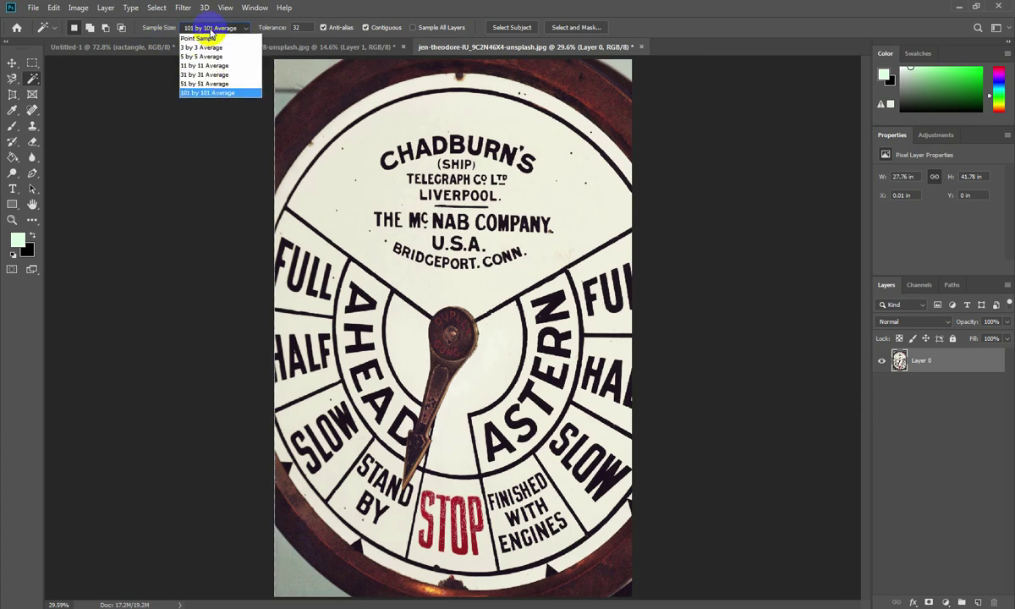
pyautogui.click(202, 47)
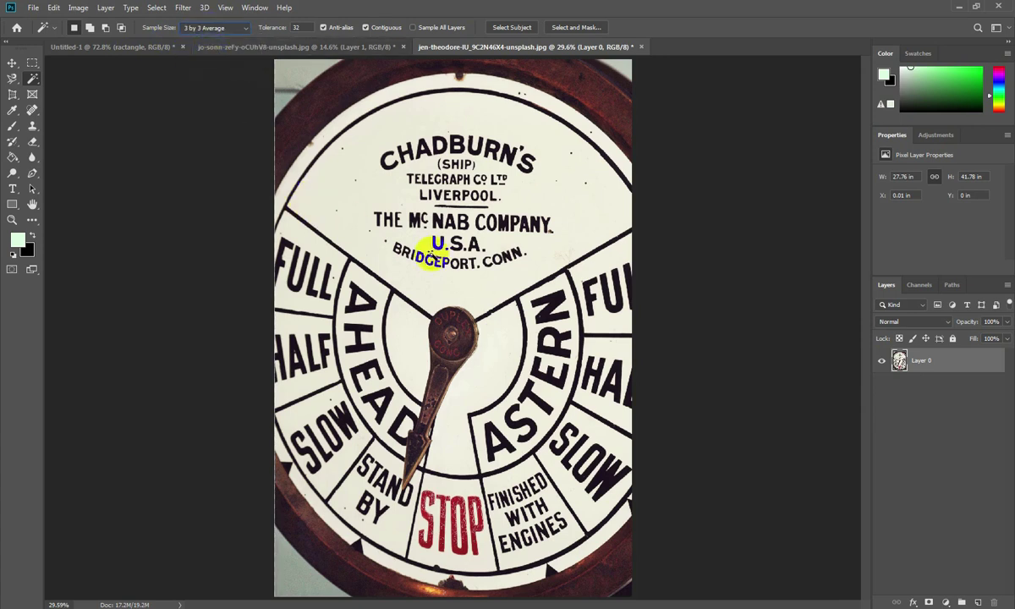
pyautogui.click(443, 333)
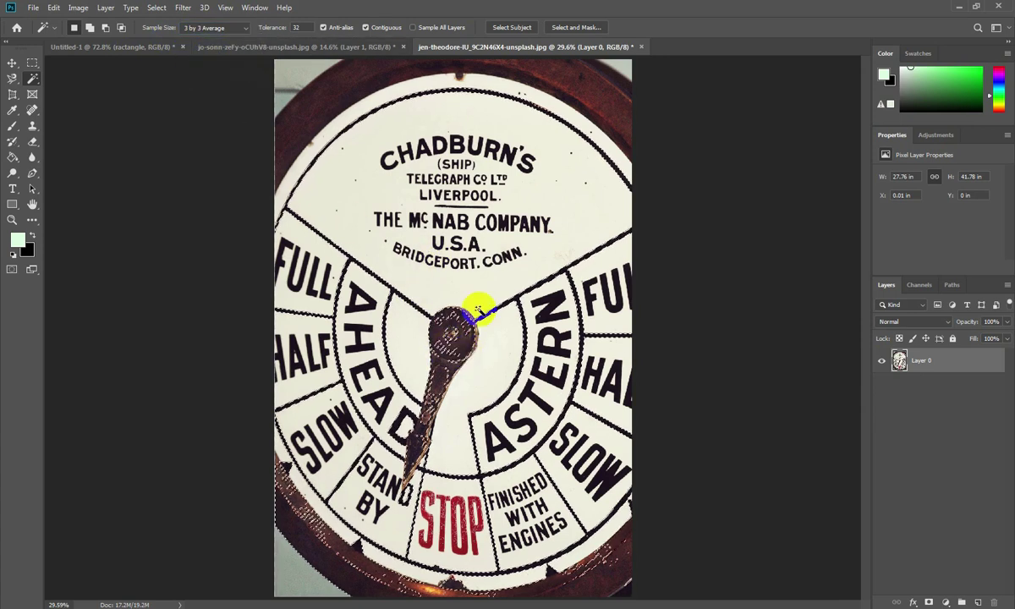
pyautogui.click(207, 28)
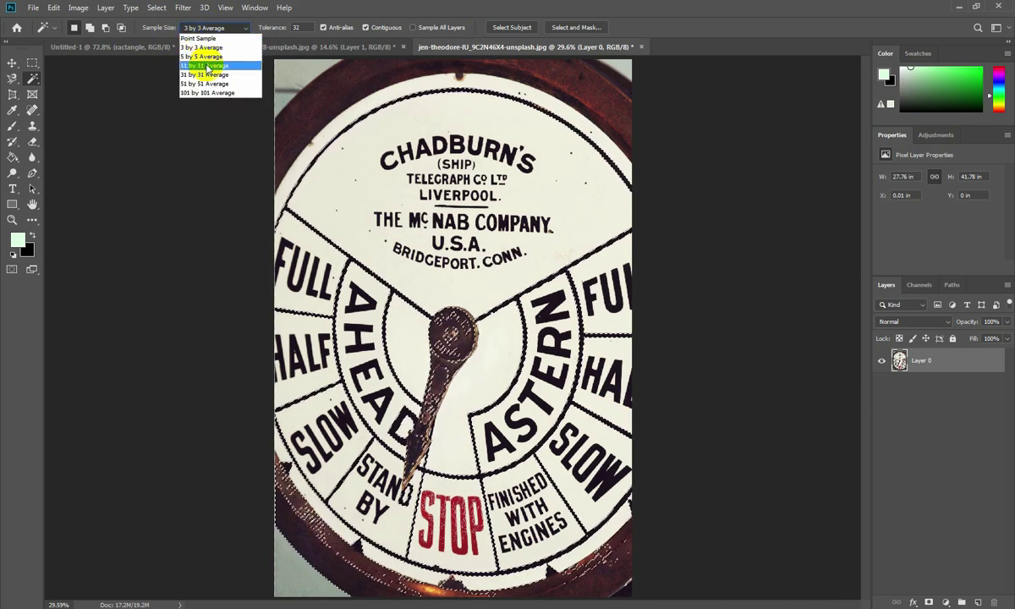
pyautogui.click(205, 66)
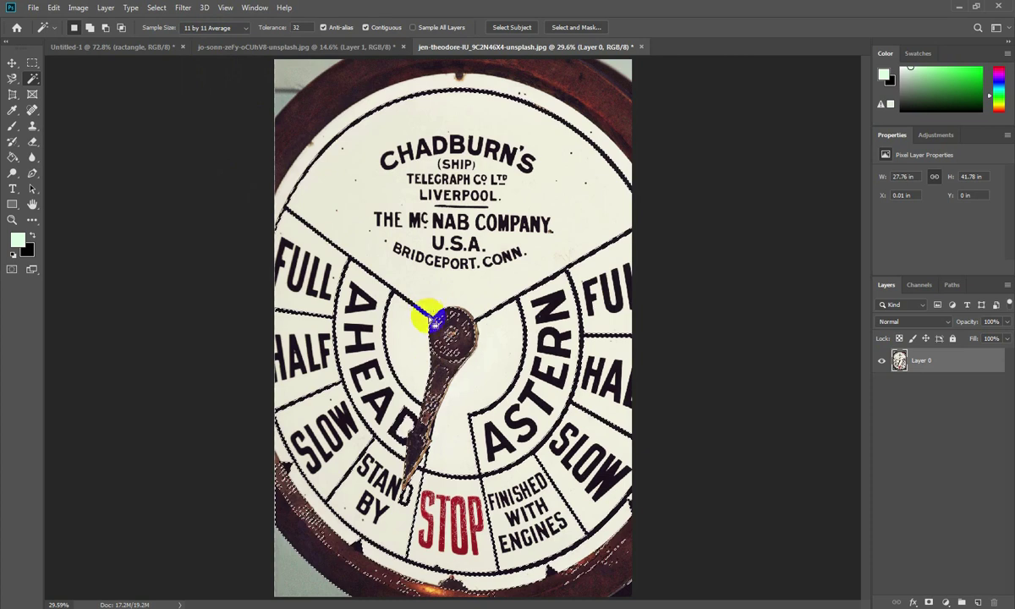
pyautogui.hotkey('ctrl', 'd')
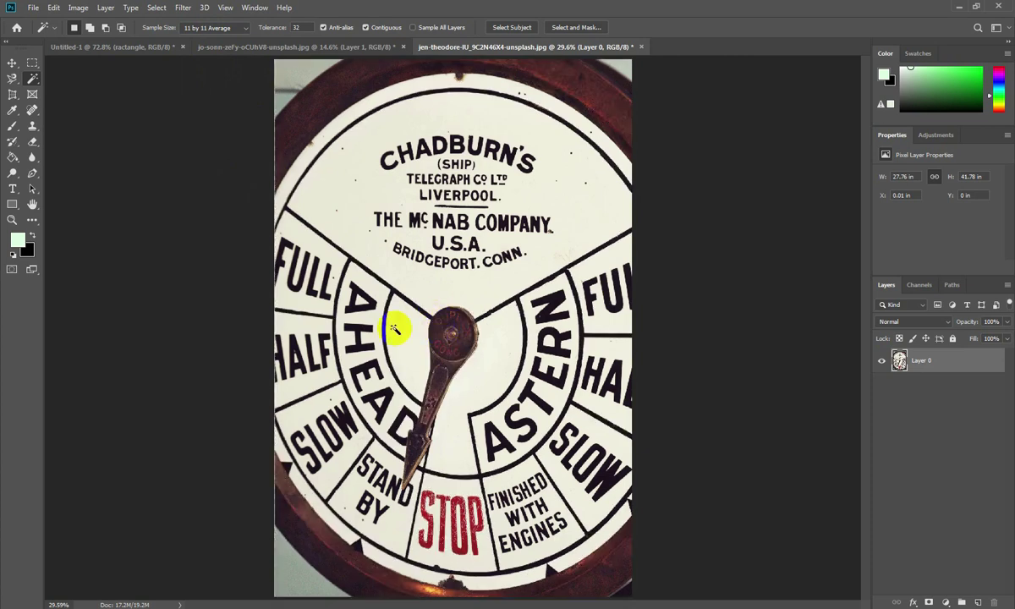
pyautogui.click(232, 28)
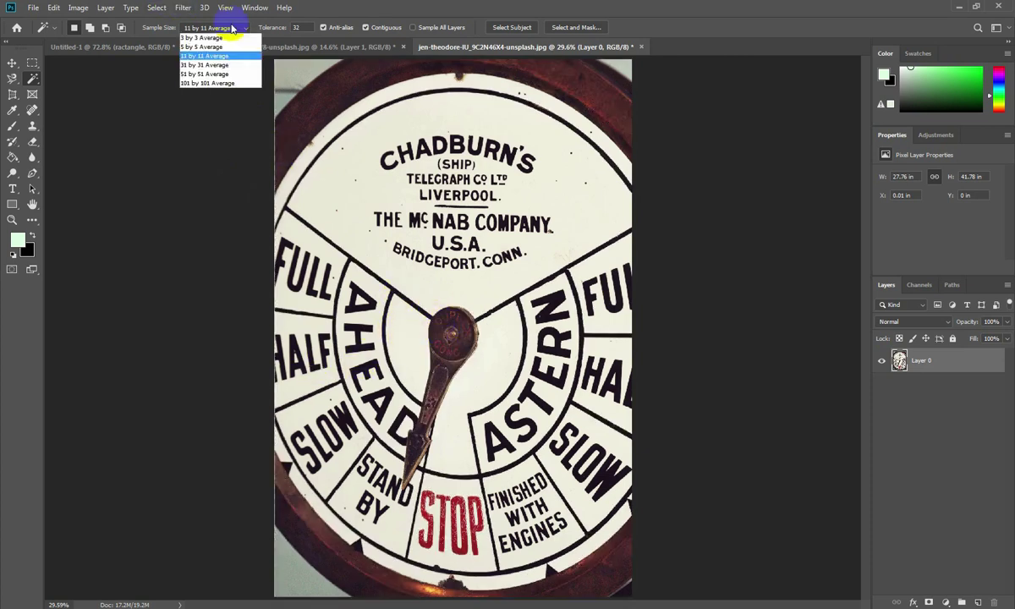
pyautogui.click(202, 39)
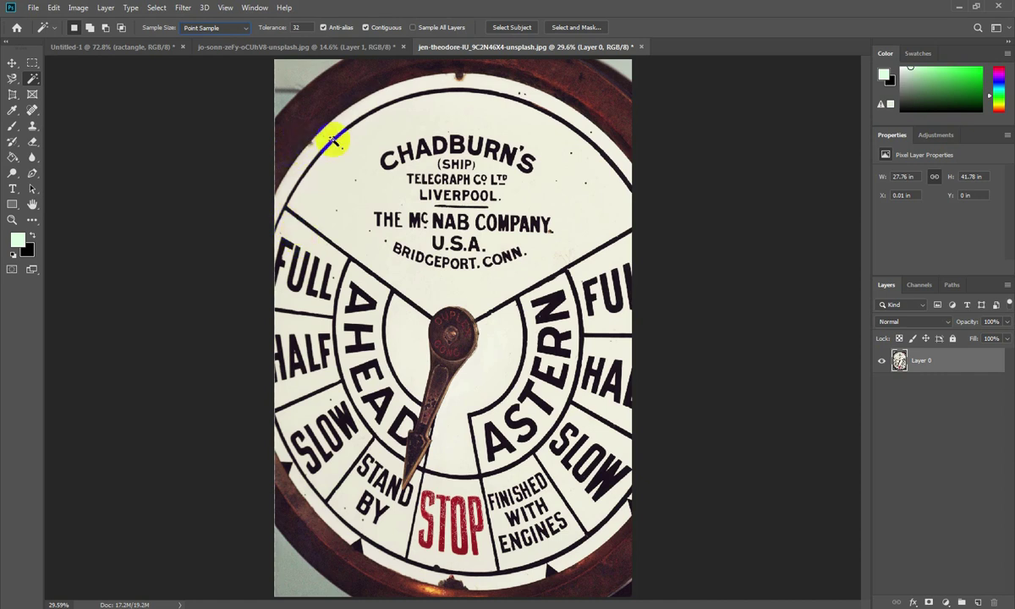
# With Contiguous off, Magic Wand-select every white dial region and delete it to transparency on Layer 0
pyautogui.click(567, 112)
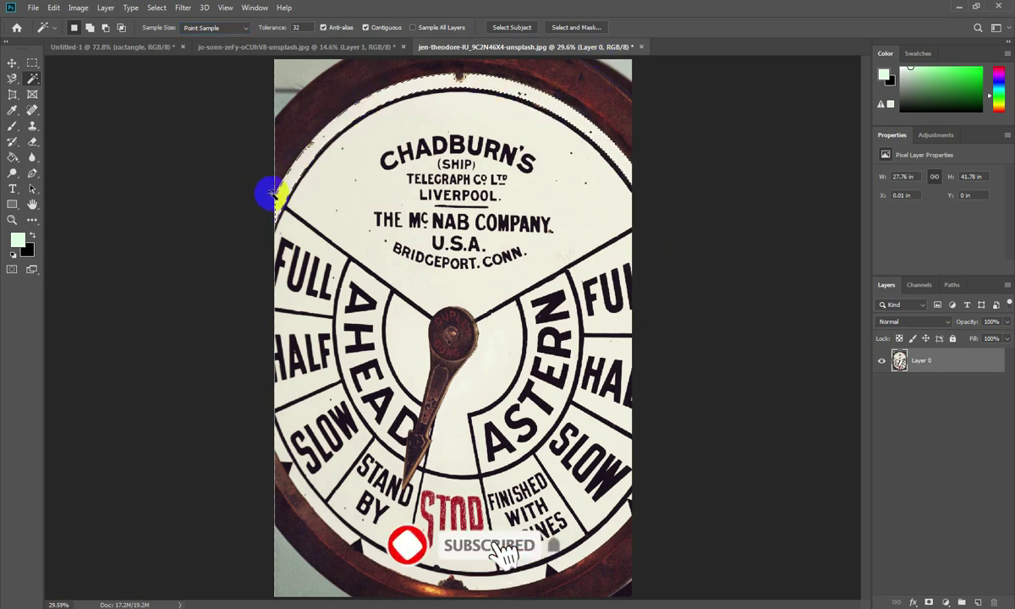
pyautogui.click(373, 91)
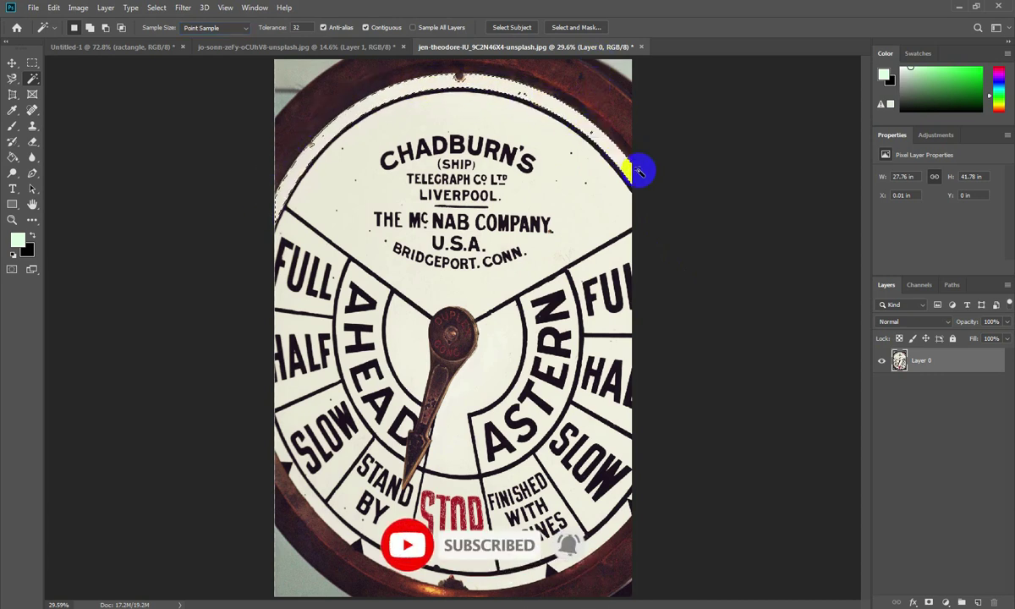
pyautogui.click(582, 188)
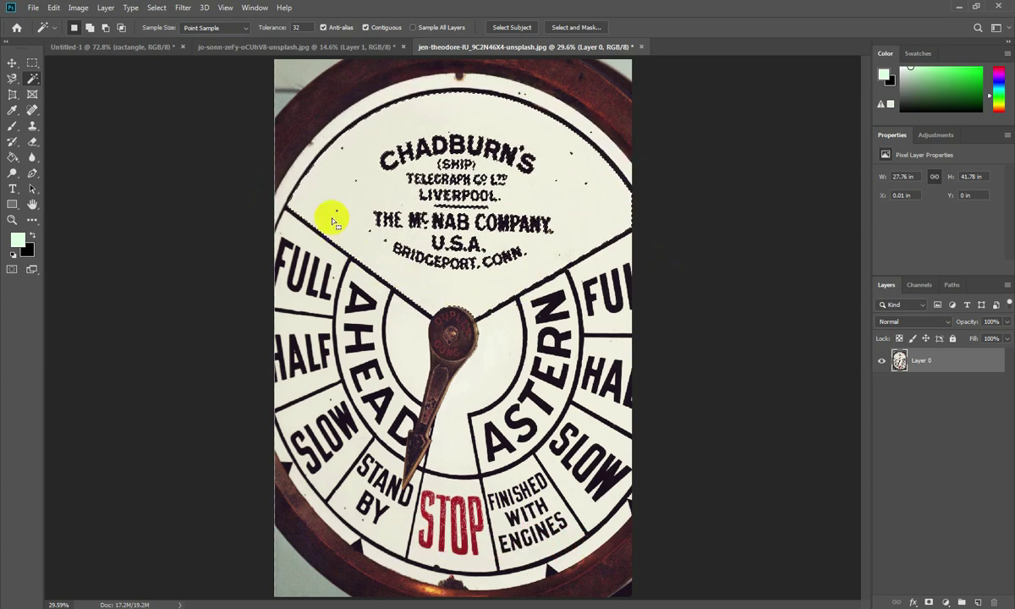
pyautogui.click(364, 114)
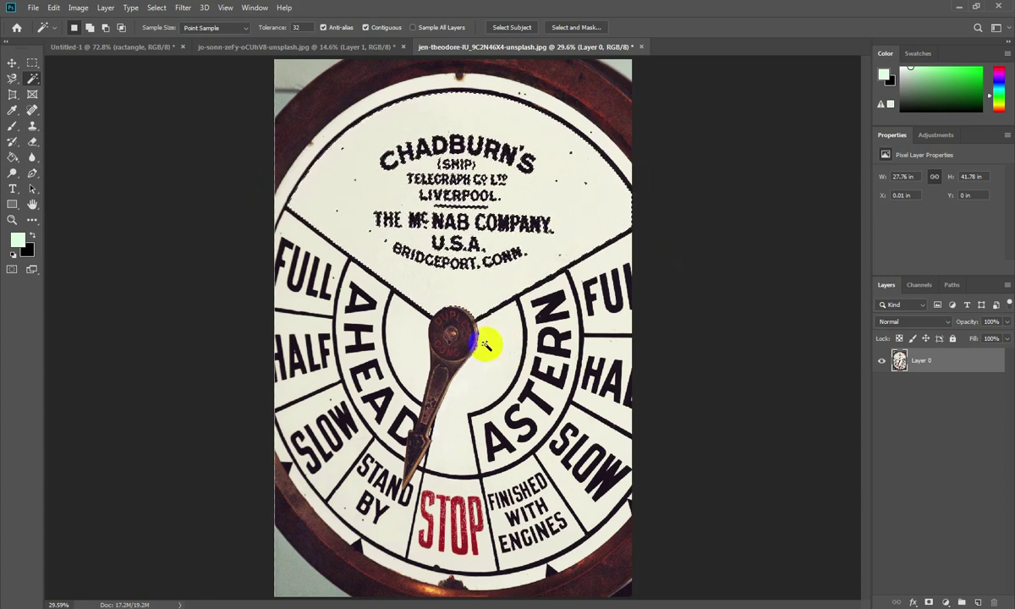
pyautogui.click(454, 427)
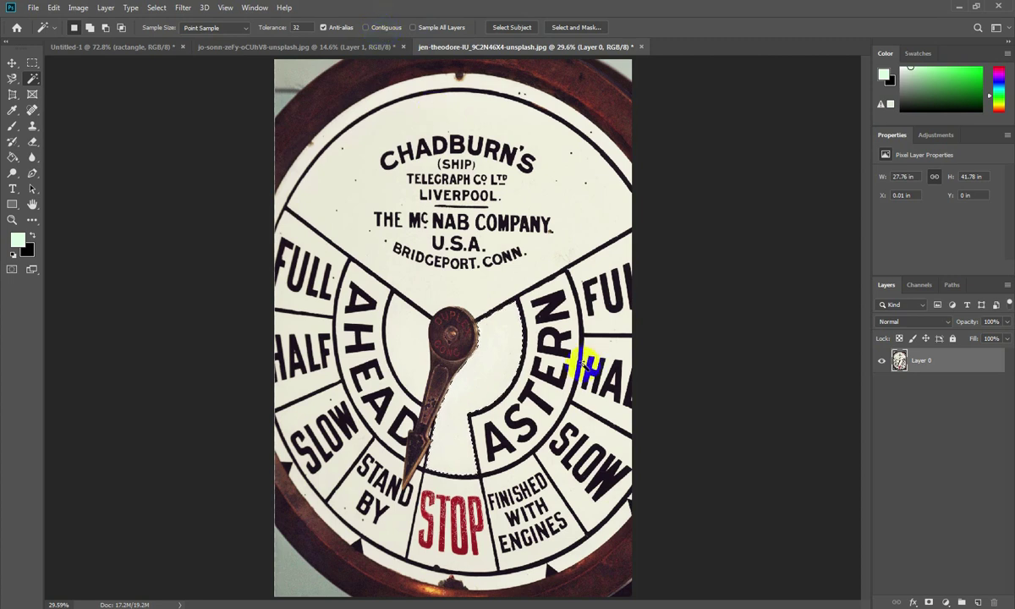
pyautogui.click(484, 81)
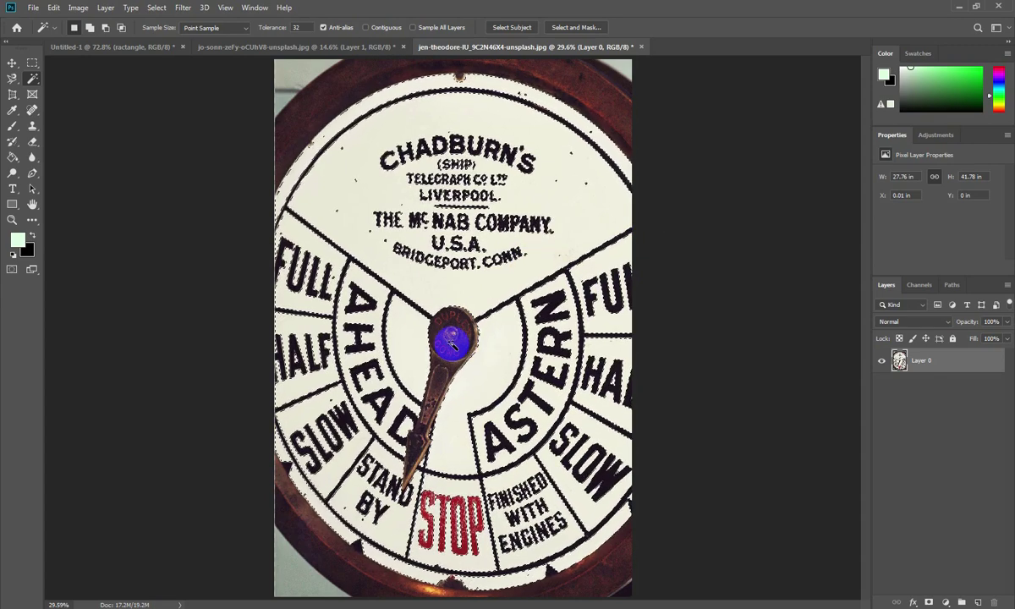
pyautogui.press('Delete')
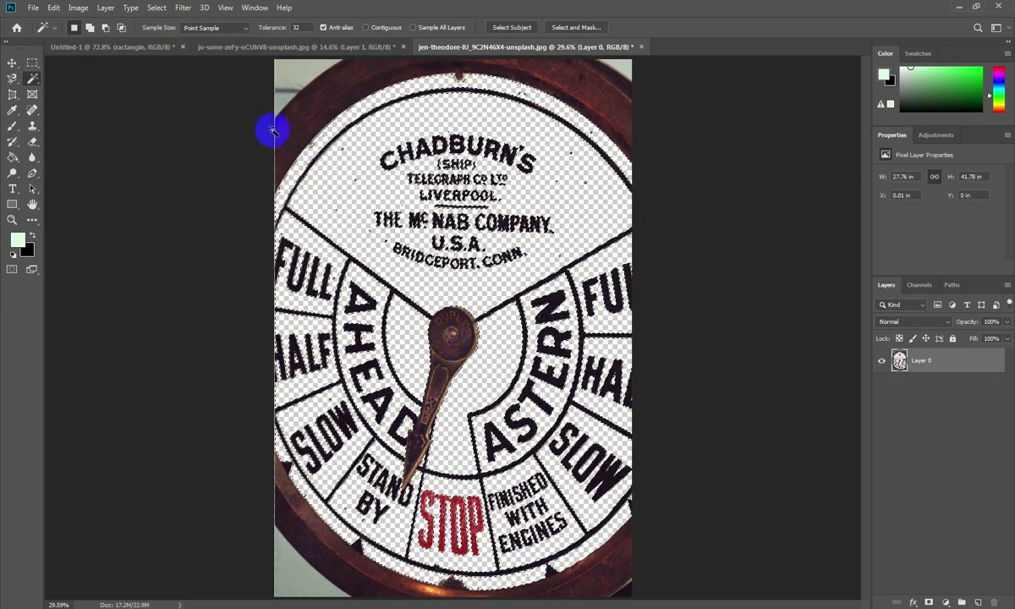
pyautogui.click(11, 64)
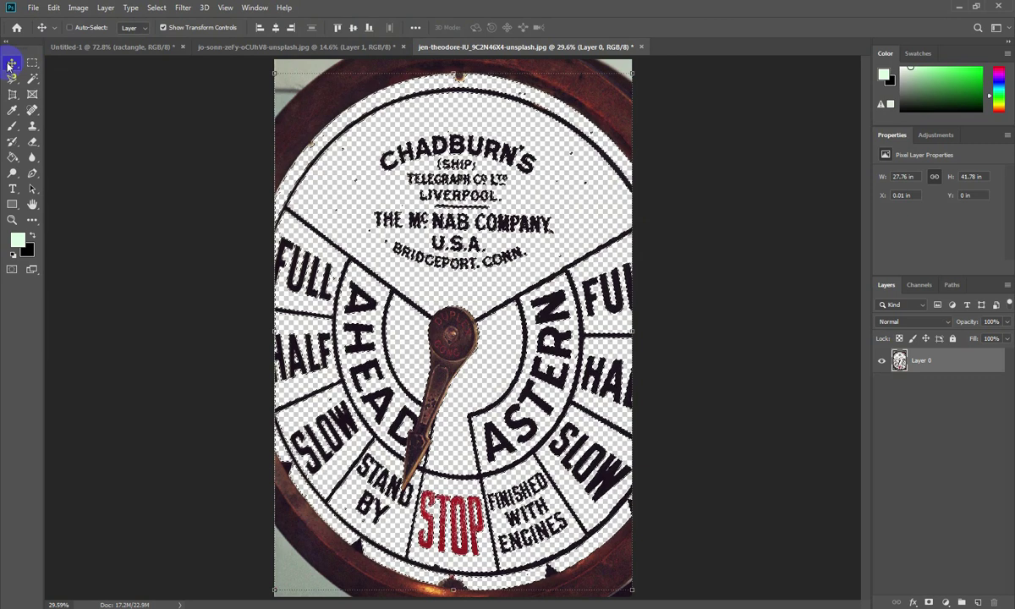
# Add a pink Solid Color fill layer and move it below Layer 0
pyautogui.click(302, 127)
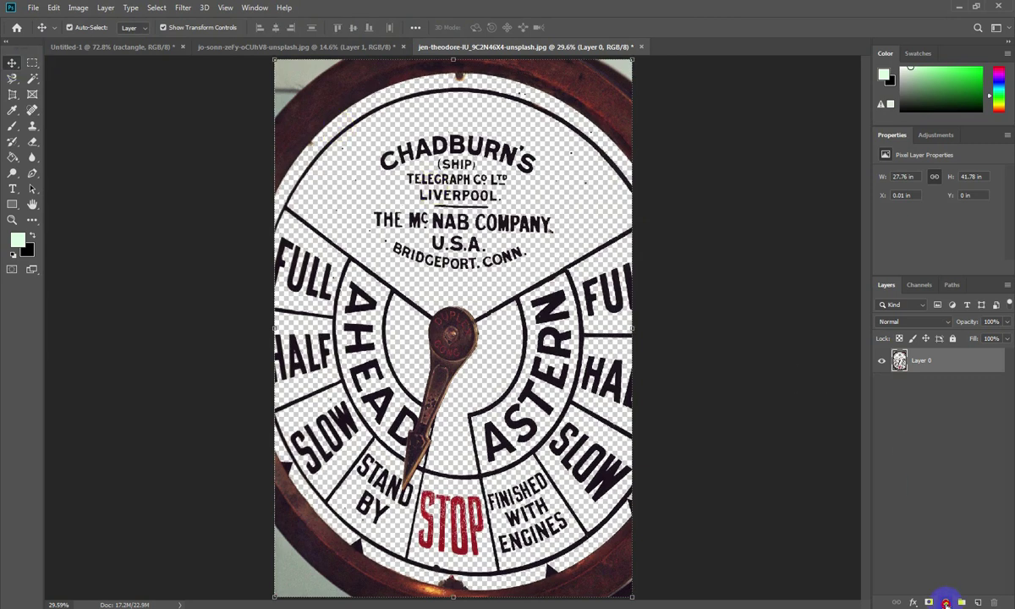
pyautogui.click(946, 603)
pyautogui.click(948, 390)
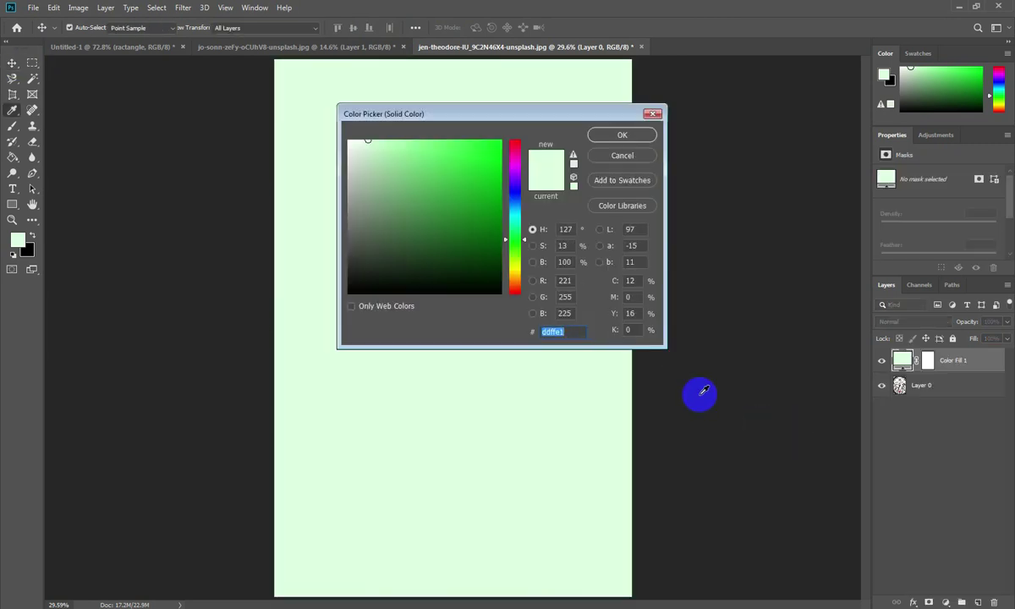
pyautogui.moveTo(510, 198); pyautogui.dragTo(520, 159)
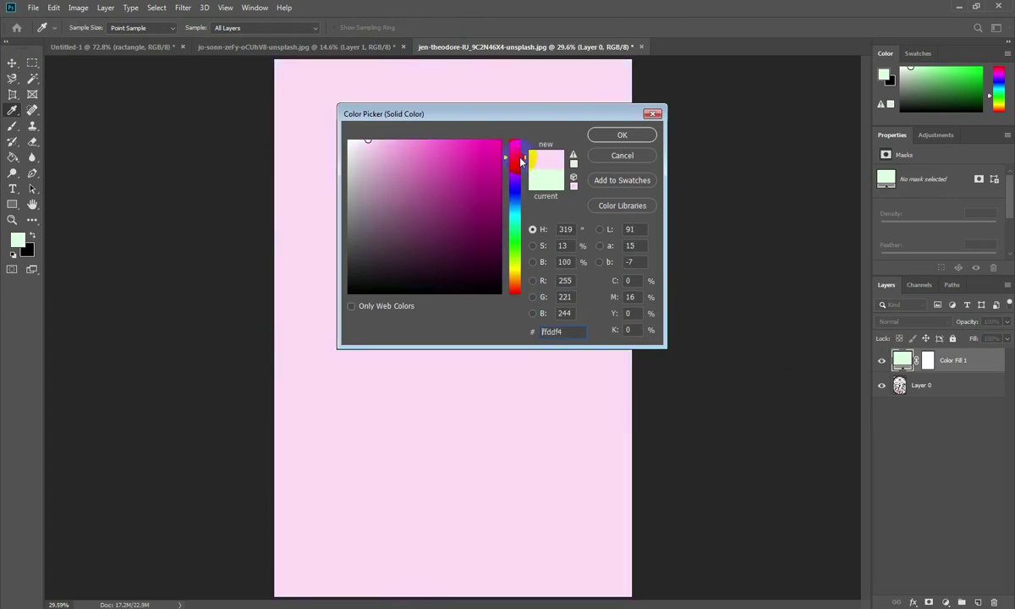
pyautogui.click(650, 137)
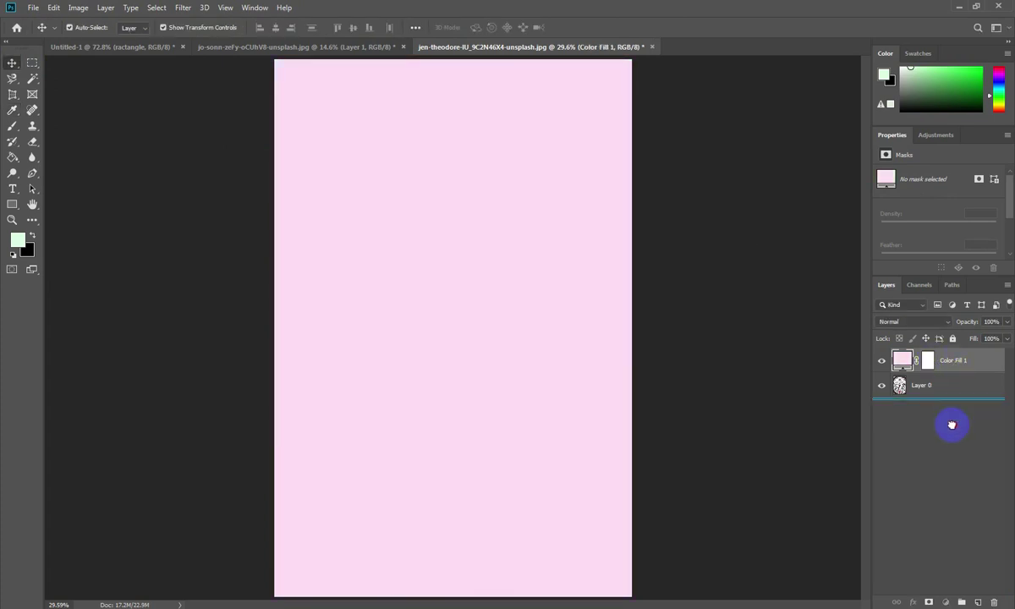
pyautogui.moveTo(955, 362); pyautogui.dragTo(952, 423)
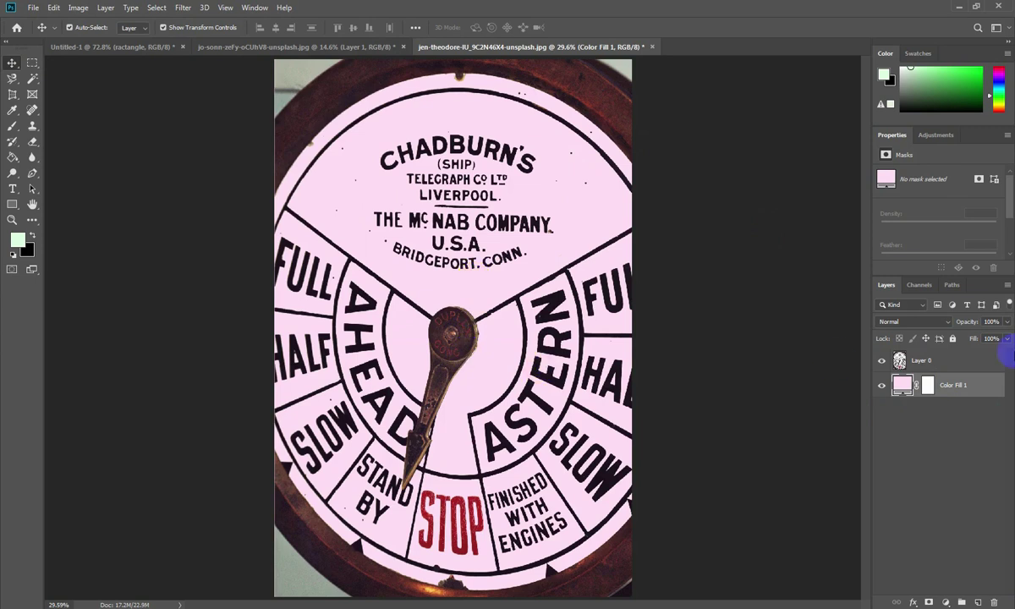
# Change the fill layer's colour to mauve #b87480
pyautogui.doubleClick(902, 382)
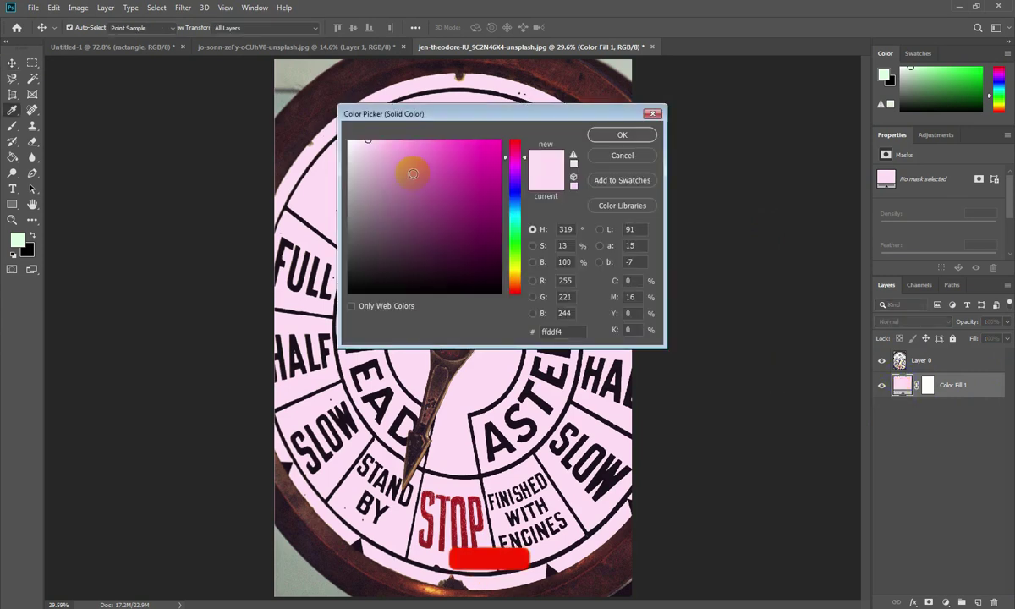
pyautogui.moveTo(310, 107)
pyautogui.mouseDown()
pyautogui.moveTo(405, 79)
pyautogui.moveTo(499, 140)
pyautogui.mouseUp()
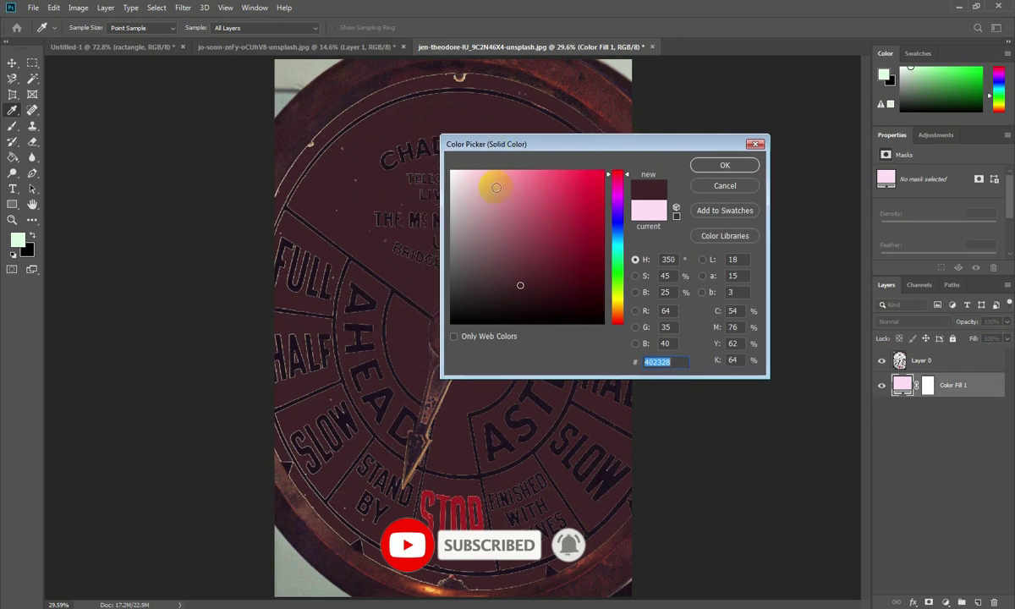
pyautogui.moveTo(490, 317); pyautogui.dragTo(514, 257)
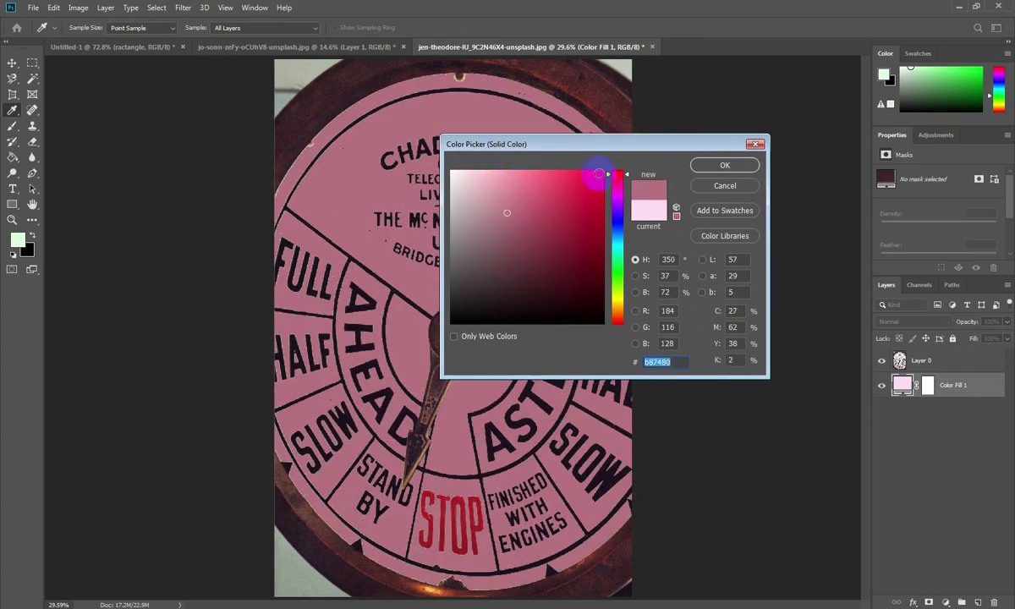
pyautogui.click(725, 165)
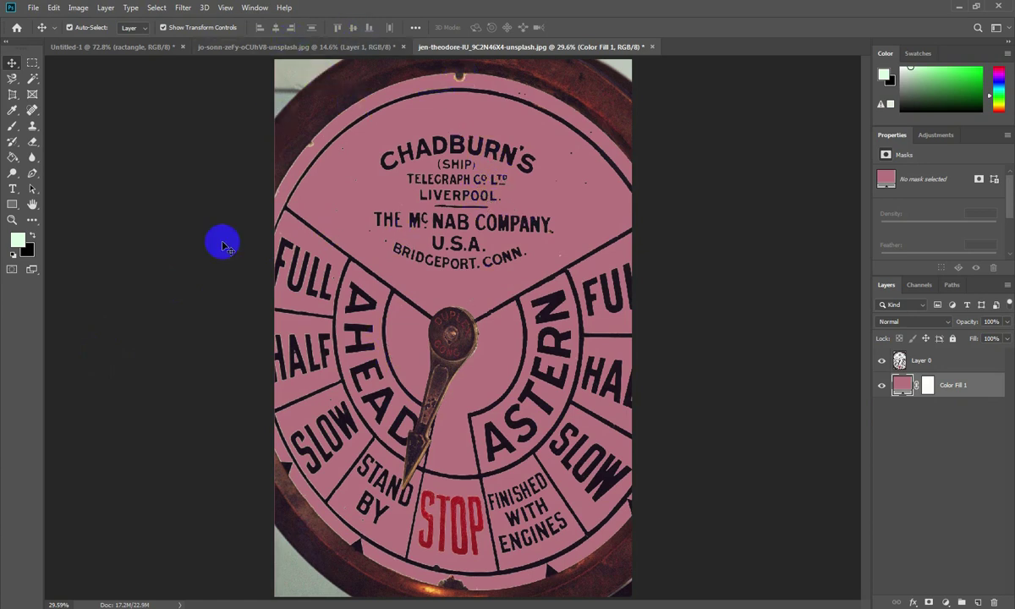
# Delete the Color Fill 1 layer, leaving Layer 0 active
pyautogui.click(32, 78)
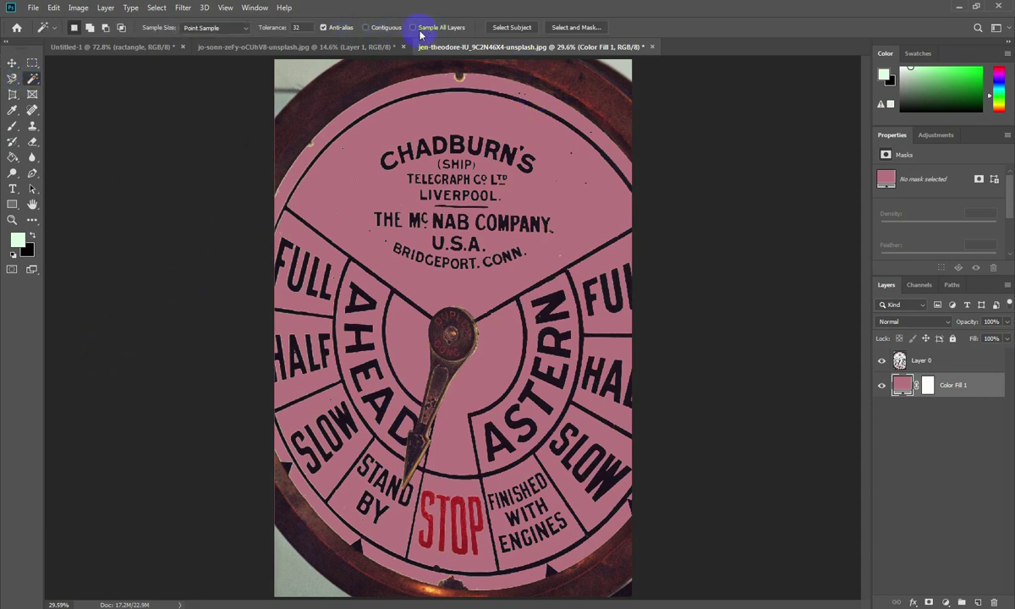
pyautogui.click(956, 360)
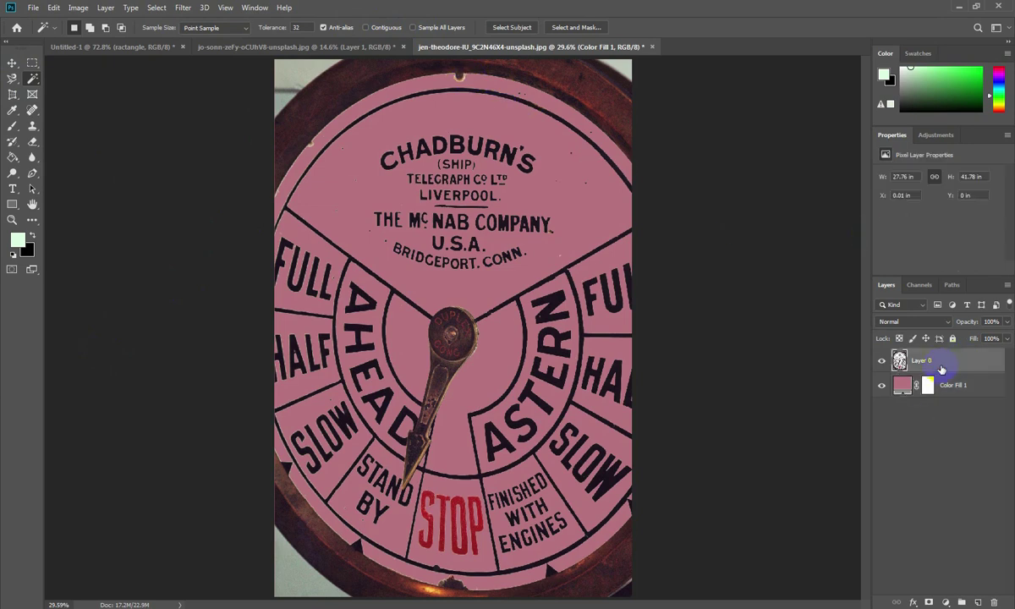
pyautogui.moveTo(902, 399); pyautogui.dragTo(895, 387)
pyautogui.press('Delete')
# Undo the deletion to restore the white dial face, deselect, and add empty Layers 1–5
pyautogui.hotkey('ctrl', 'z')
pyautogui.click(465, 264)
pyautogui.hotkey('ctrl', 'd')
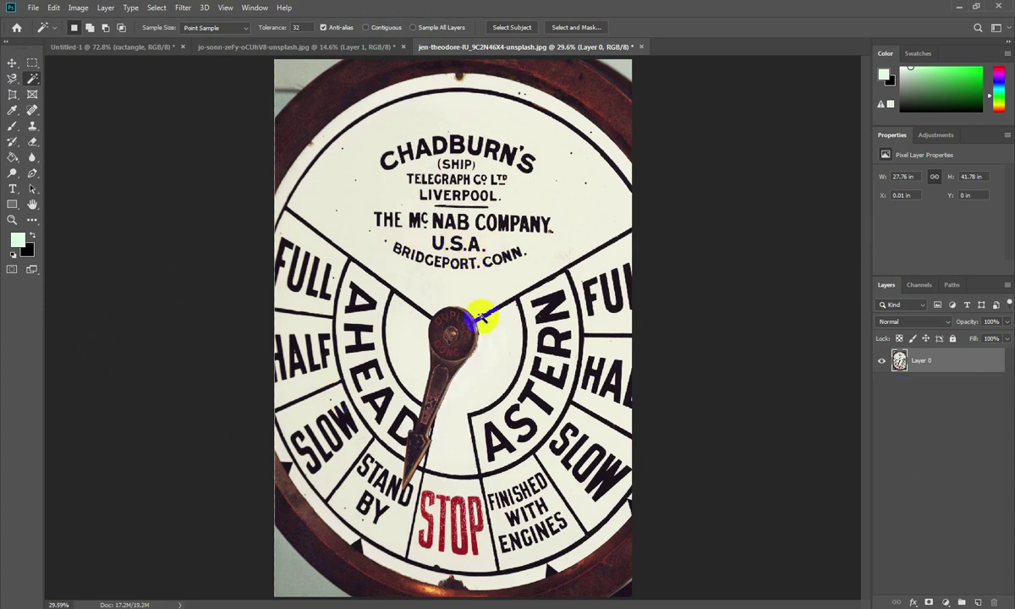
pyautogui.click(911, 479)
pyautogui.click(979, 602)
pyautogui.click(978, 602)
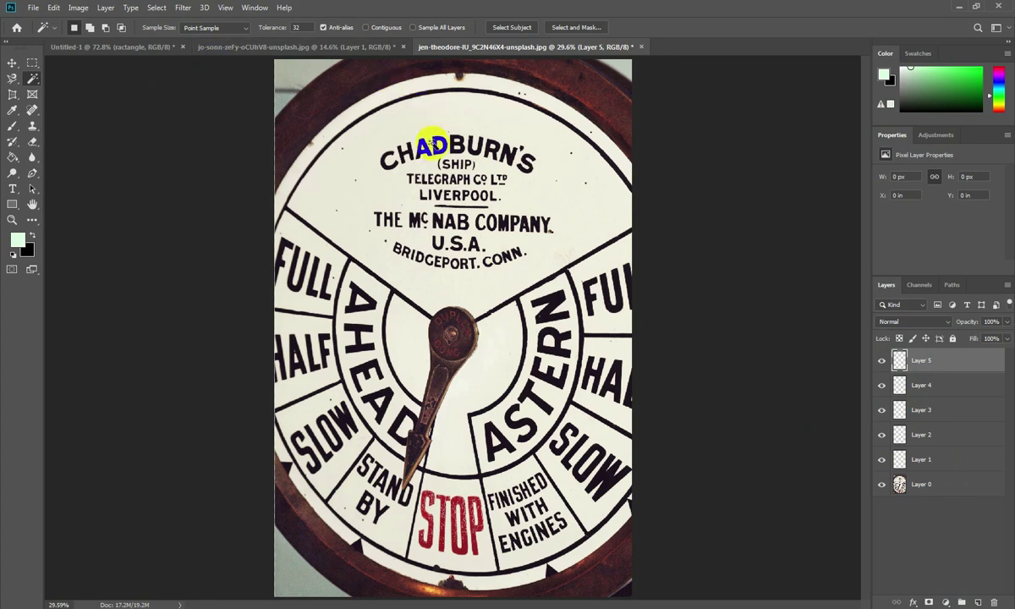
# Try Magic Wand selections on the empty layer, including the S of CHADBURN'S, then clear them
pyautogui.click(389, 30)
pyautogui.click(526, 153)
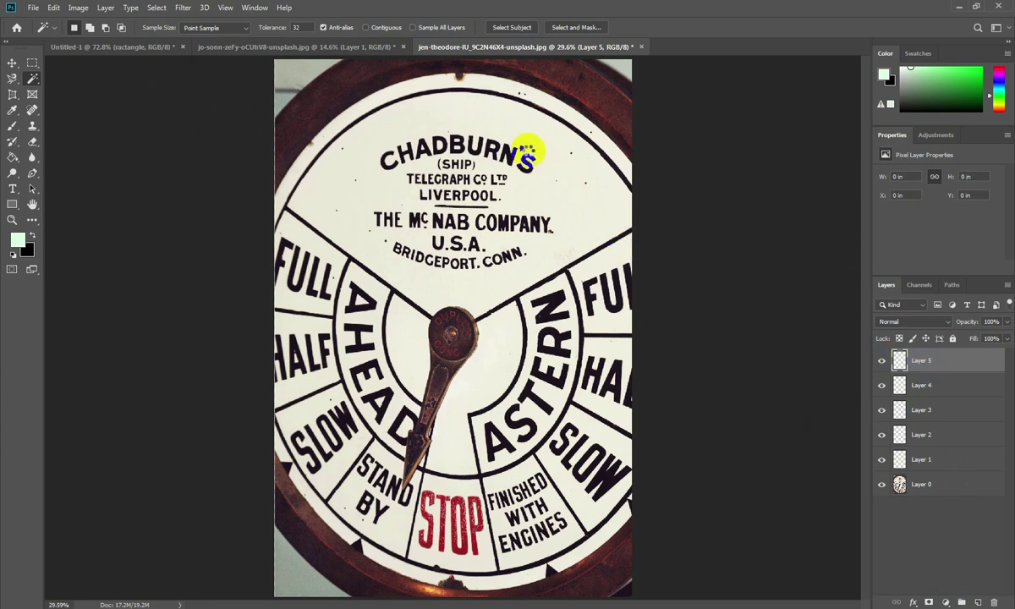
pyautogui.click(277, 63)
pyautogui.click(280, 560)
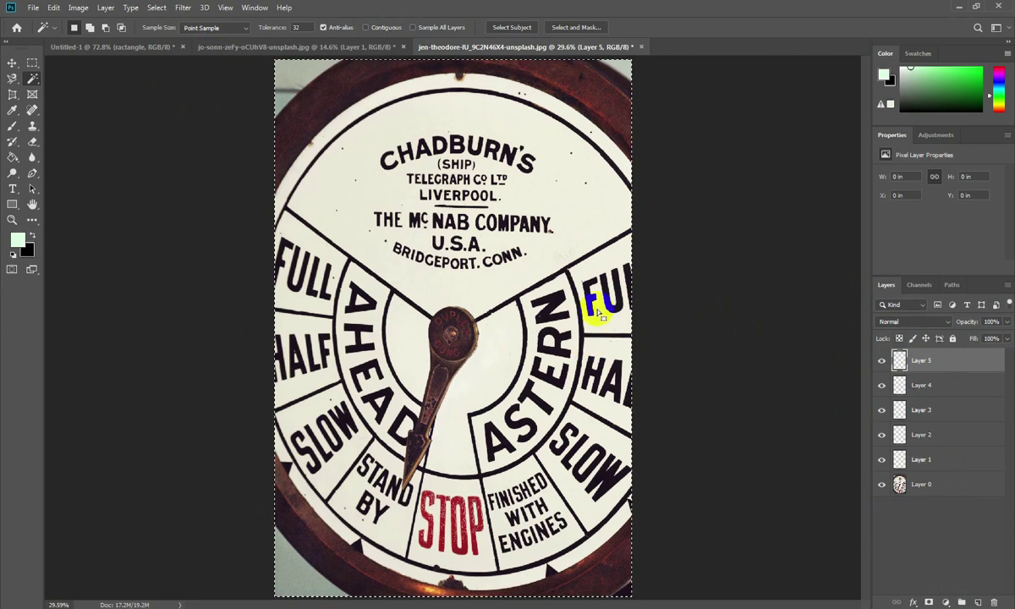
pyautogui.click(703, 460)
pyautogui.click(467, 211)
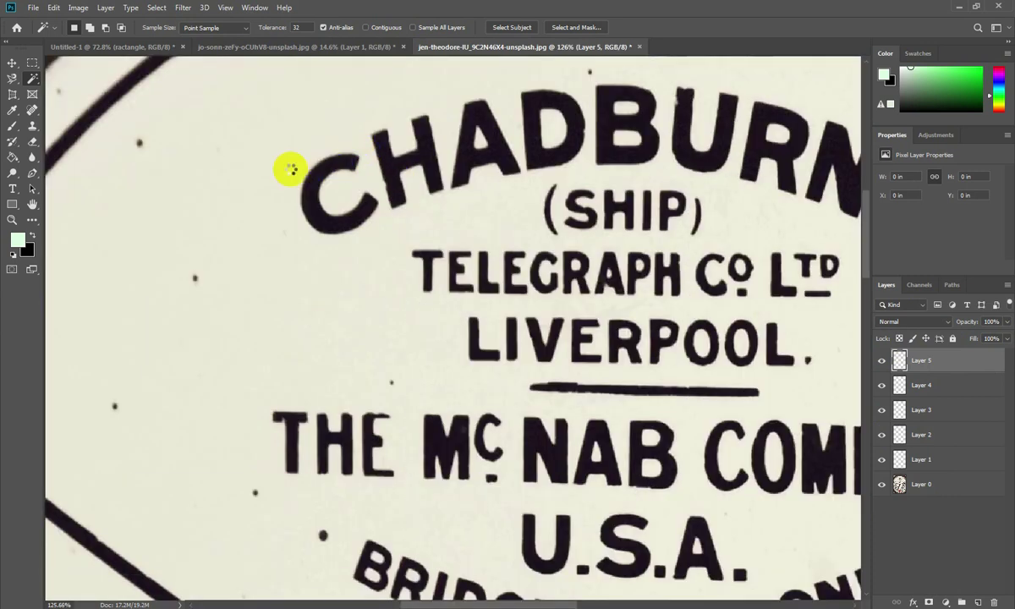
pyautogui.hotkey('ctrl', '0')
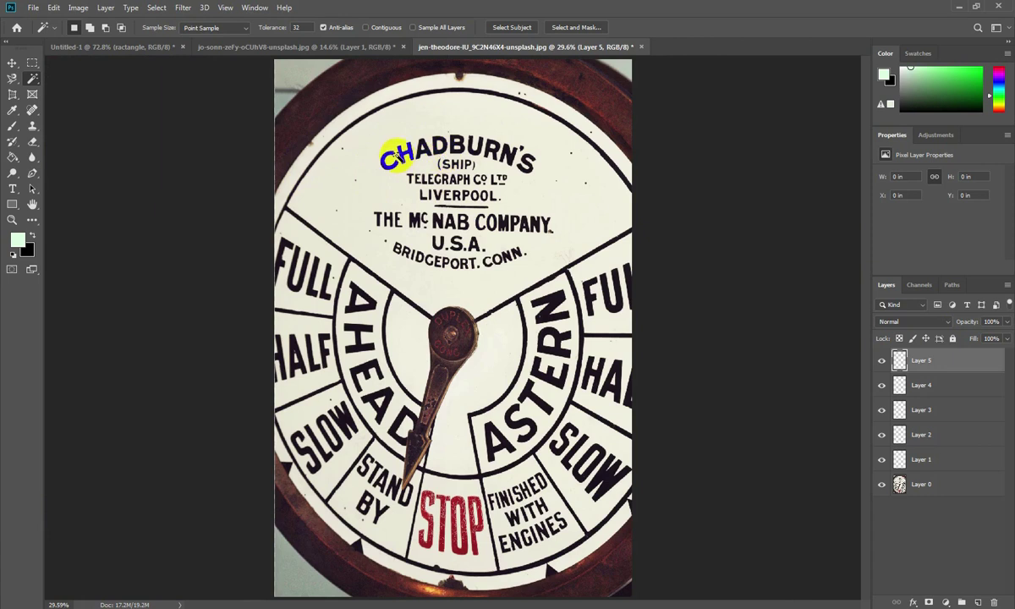
# Turn on Sample All Layers and zoom into the dial lettering
pyautogui.click(427, 27)
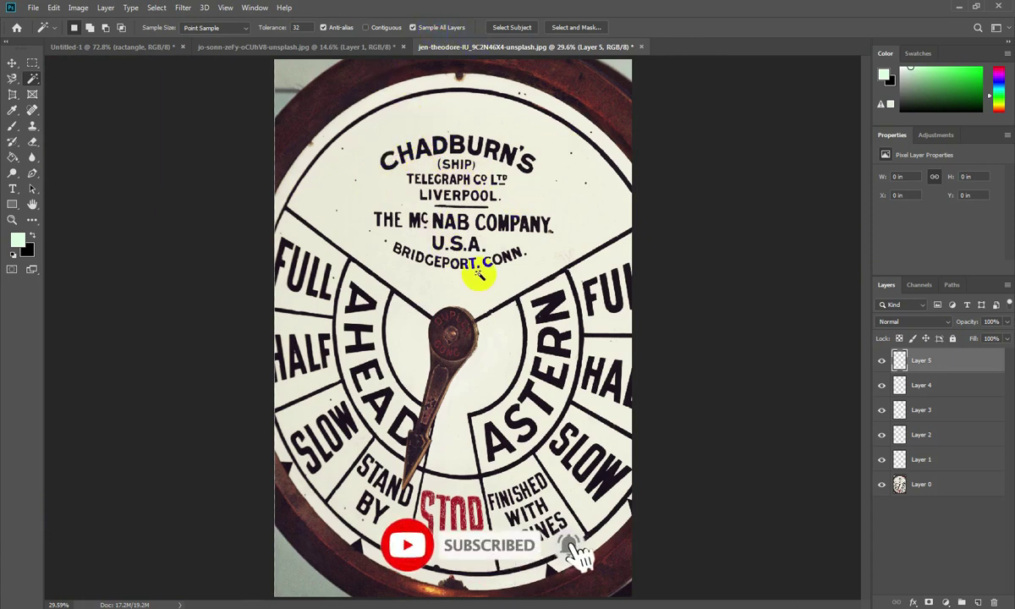
pyautogui.moveTo(318, 124); pyautogui.dragTo(580, 244)
pyautogui.hotkey('ctrl', '0')
pyautogui.hotkey('ctrl', 'd')
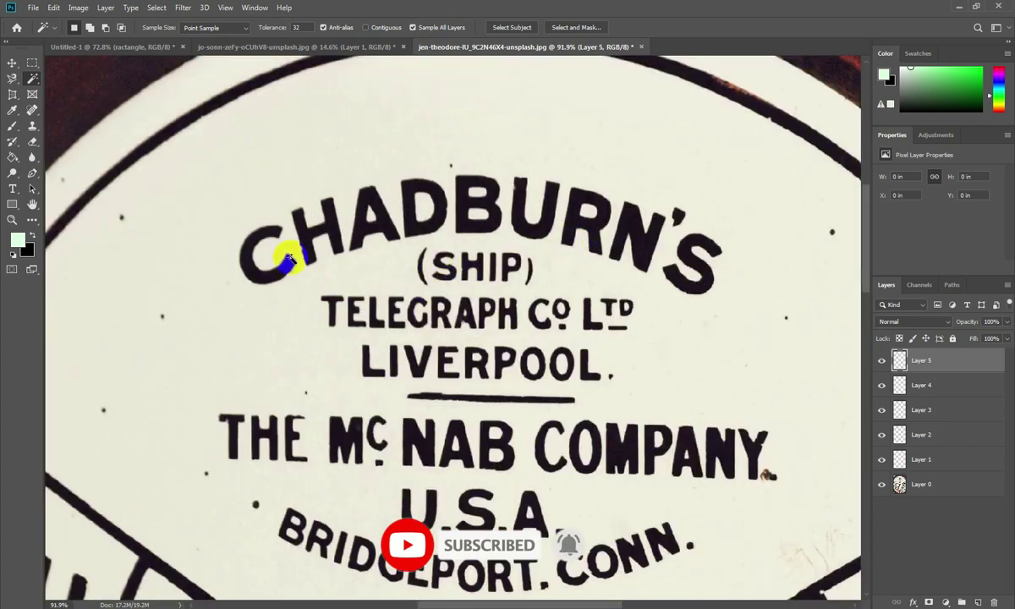
pyautogui.click(922, 361)
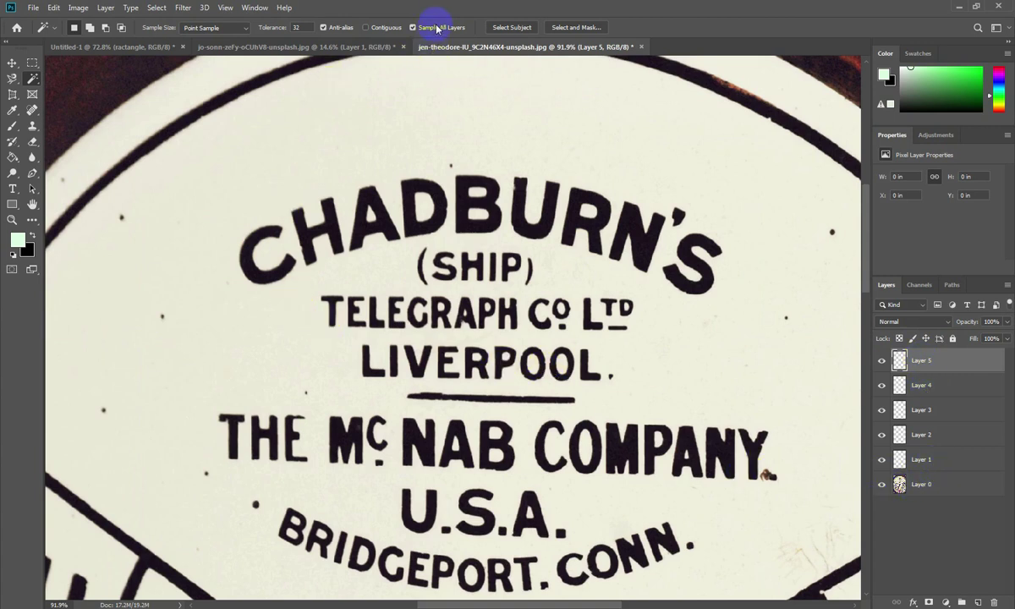
# Turn on Contiguous and wand-select only the C of CHADBURN'S
pyautogui.click(268, 231)
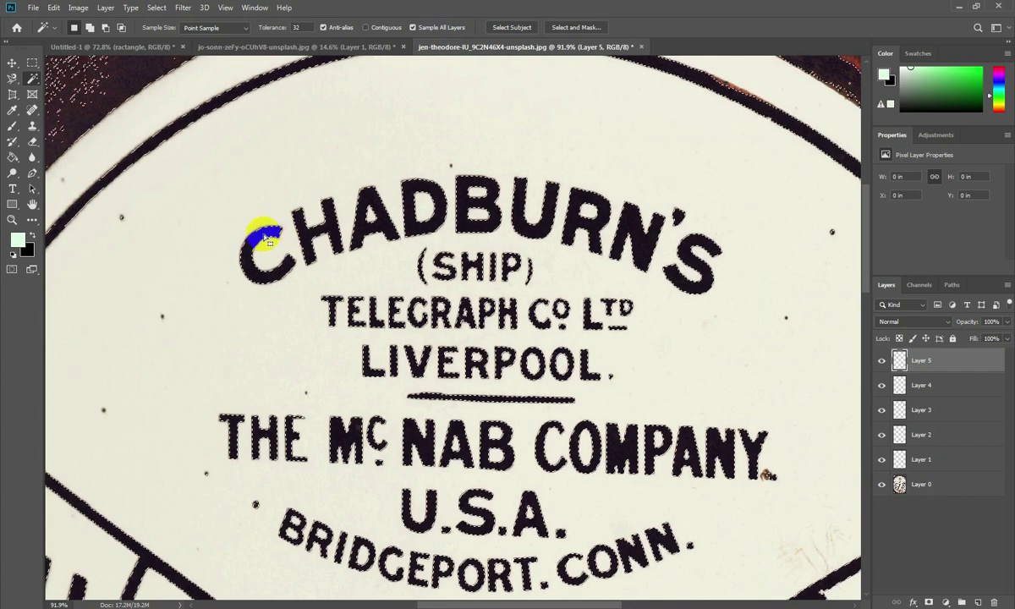
pyautogui.click(374, 28)
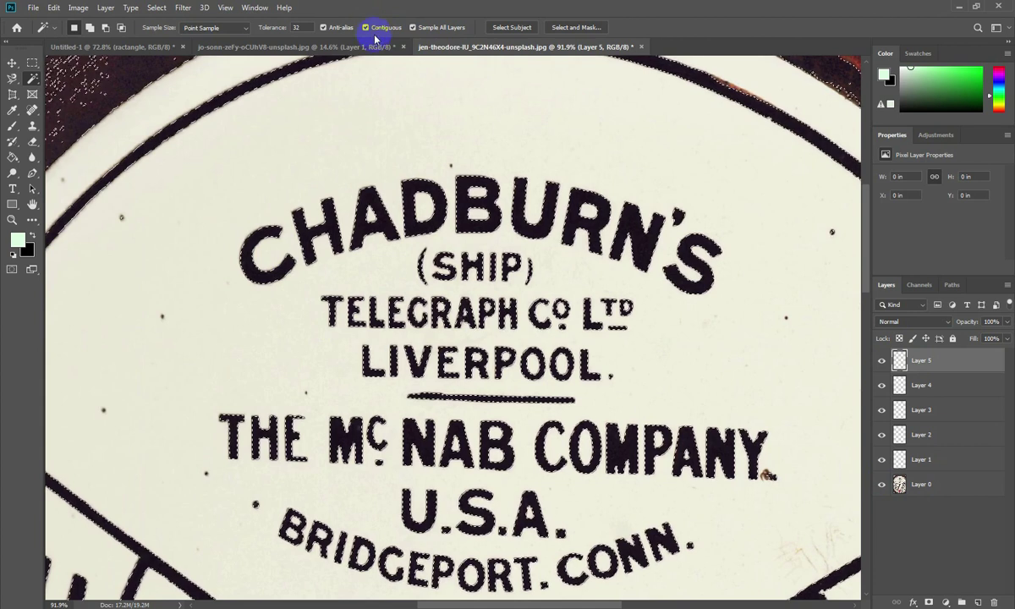
pyautogui.click(358, 176)
pyautogui.click(274, 234)
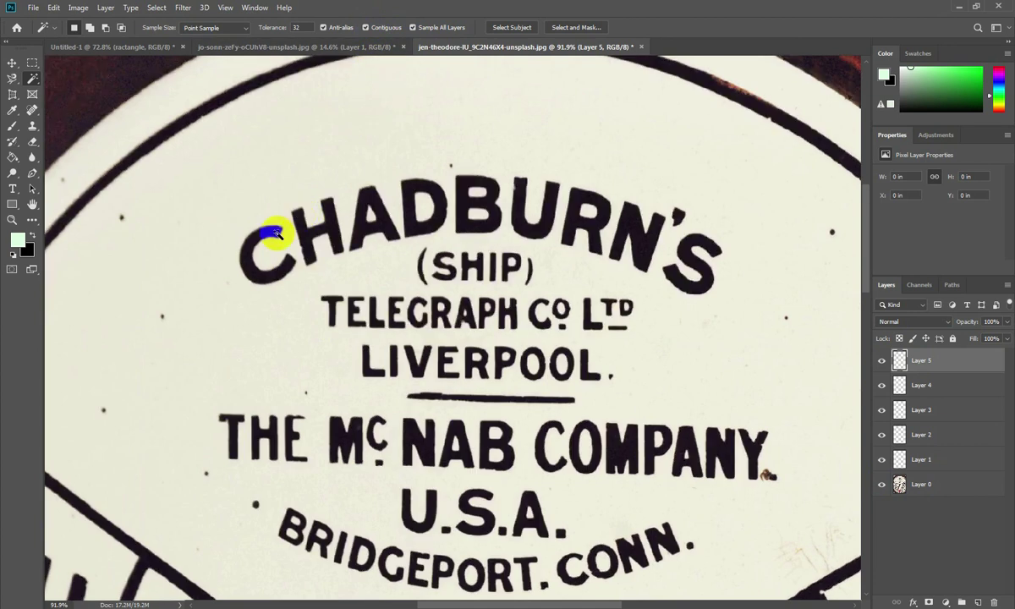
pyautogui.click(271, 259)
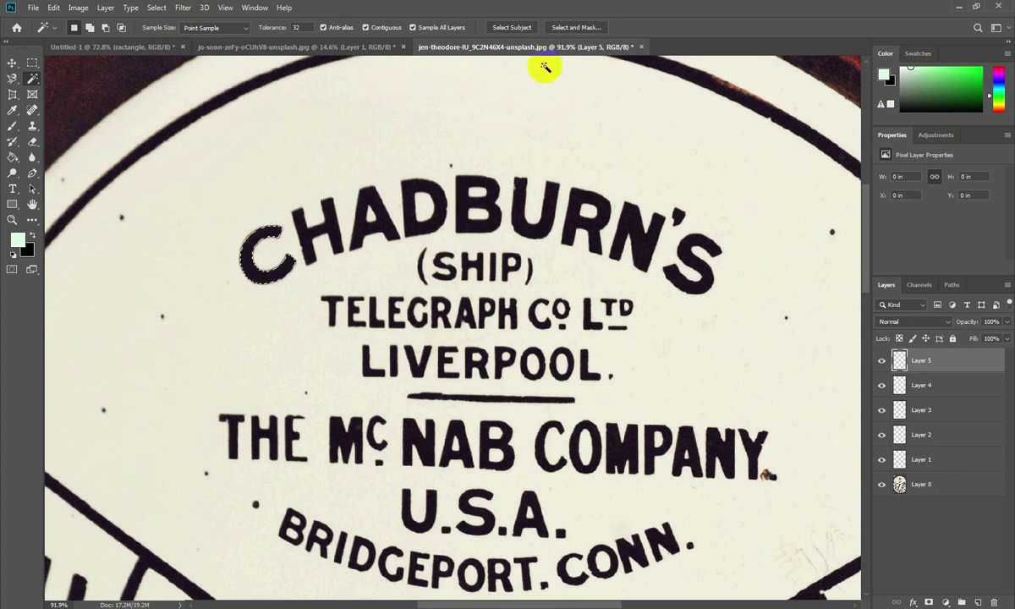
# Fit the whole telegraph dial in the window with Ctrl+0
pyautogui.hotkey('ctrl', '0')
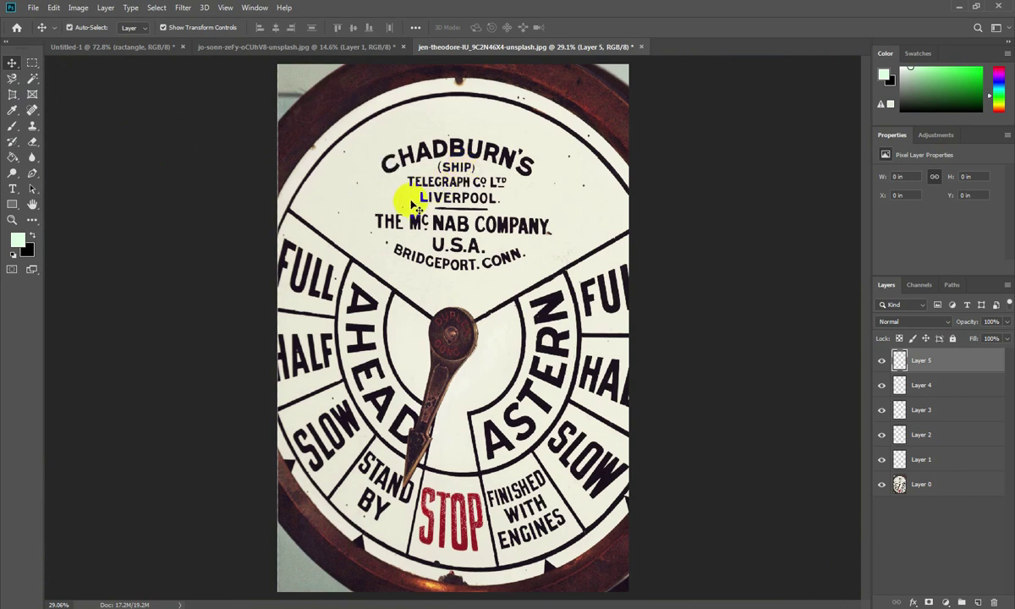